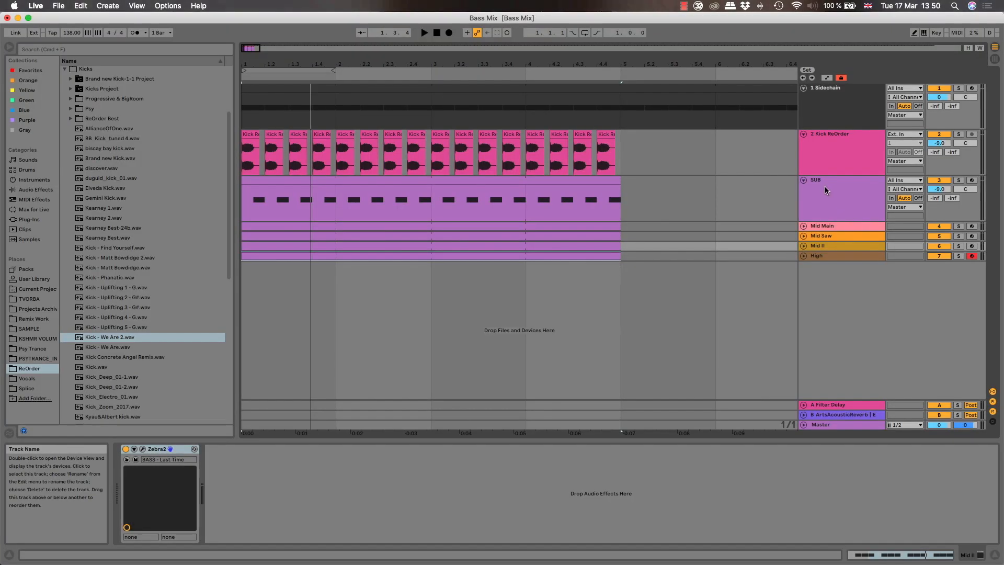
# Look through the devices on the Mid Main, Mid Saw, Mid II, High and SUB tracks
pyautogui.click(827, 226)
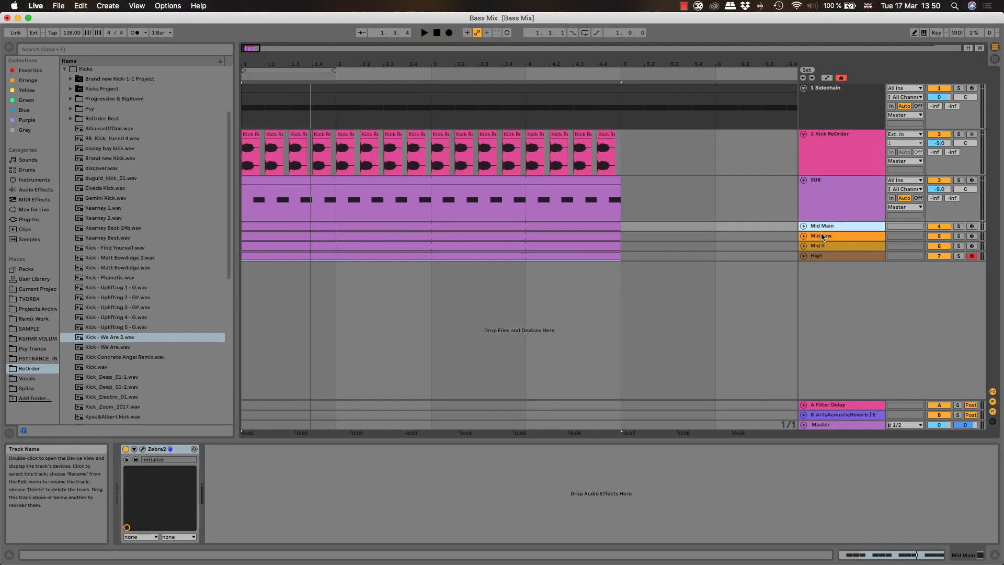
pyautogui.click(822, 237)
pyautogui.click(832, 250)
pyautogui.click(824, 256)
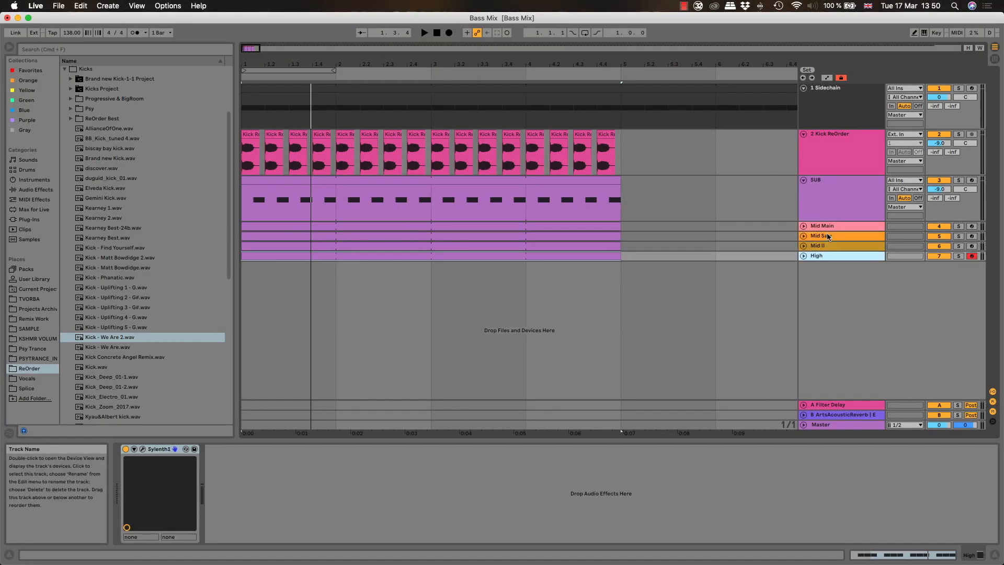
pyautogui.click(826, 199)
# Play the full kick and bass loop from the start of the arrangement
pyautogui.click(315, 165)
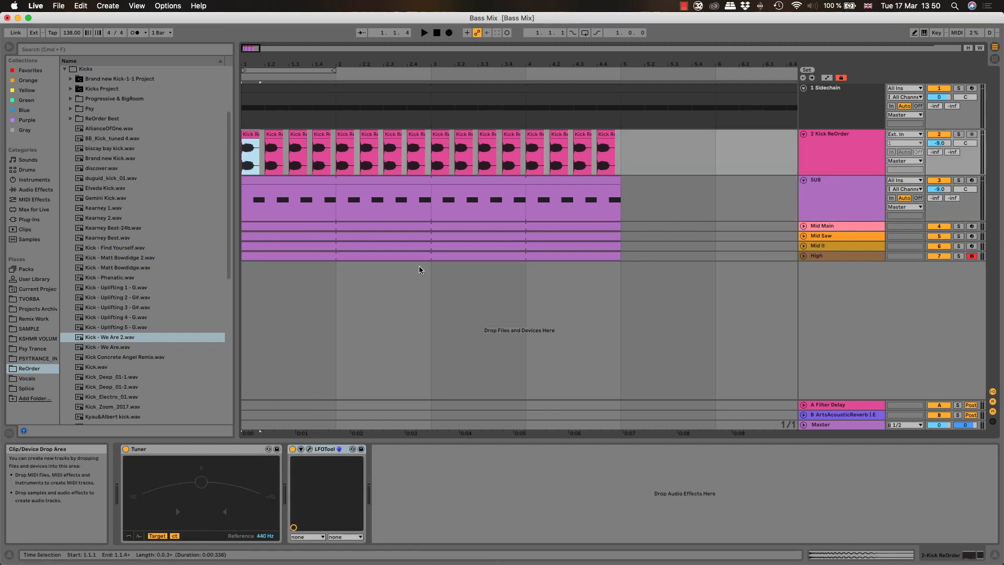
pyautogui.press('space')
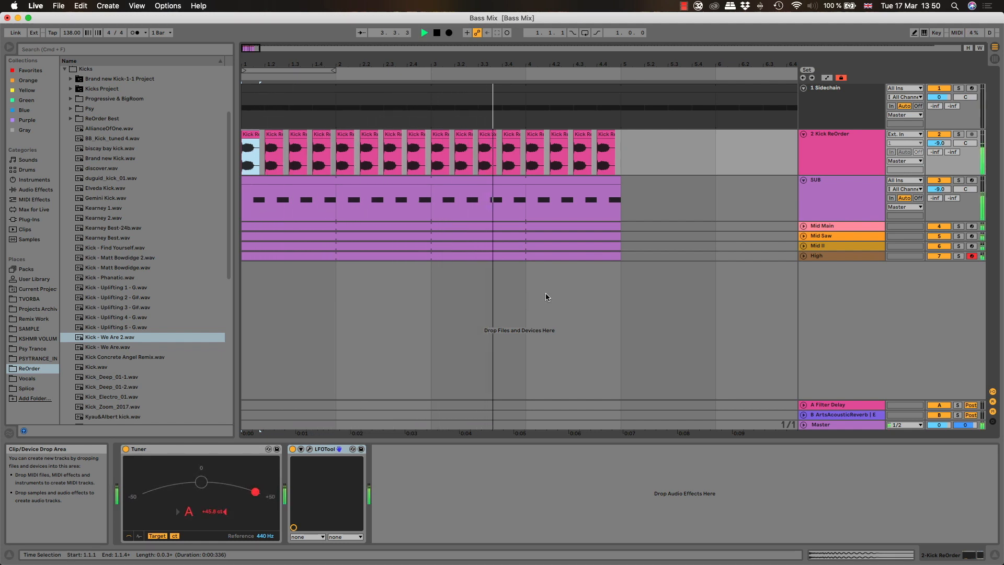
pyautogui.press('space')
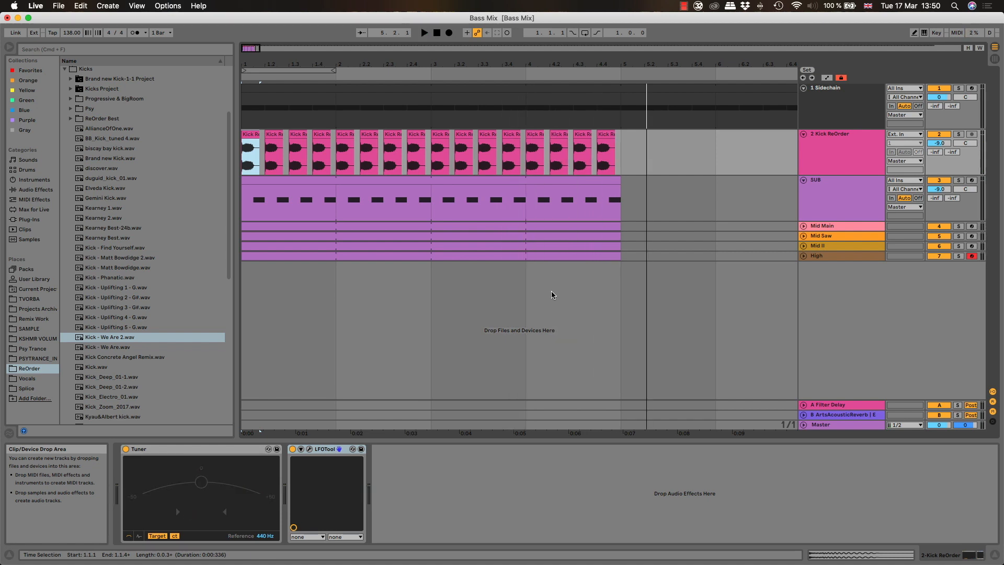
# Group the Kick ReOrder and SUB tracks together
pyautogui.click(607, 181)
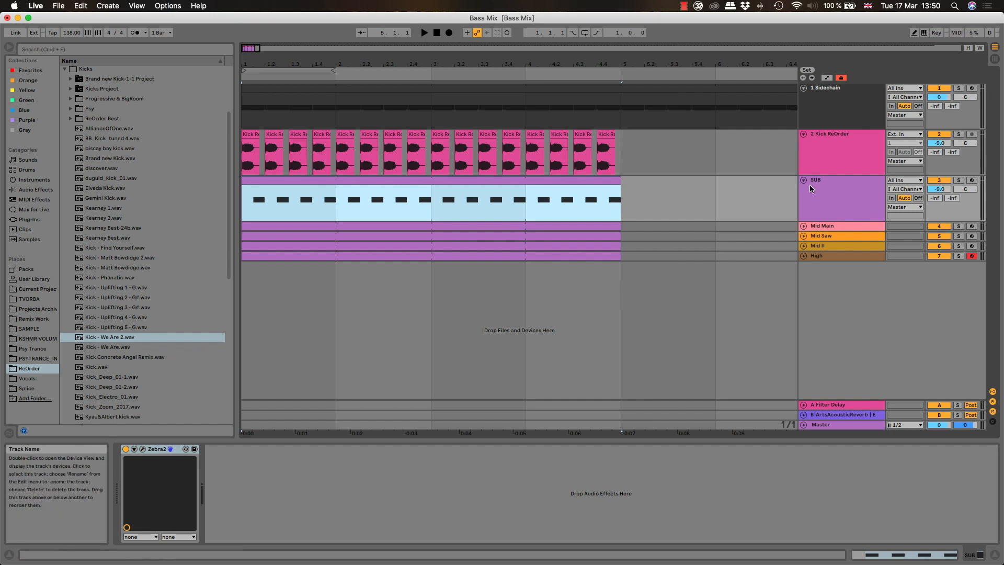
pyautogui.click(824, 187)
pyautogui.keyDown('shift'); pyautogui.click(837, 153); pyautogui.keyUp('shift')
pyautogui.rightClick(837, 153)
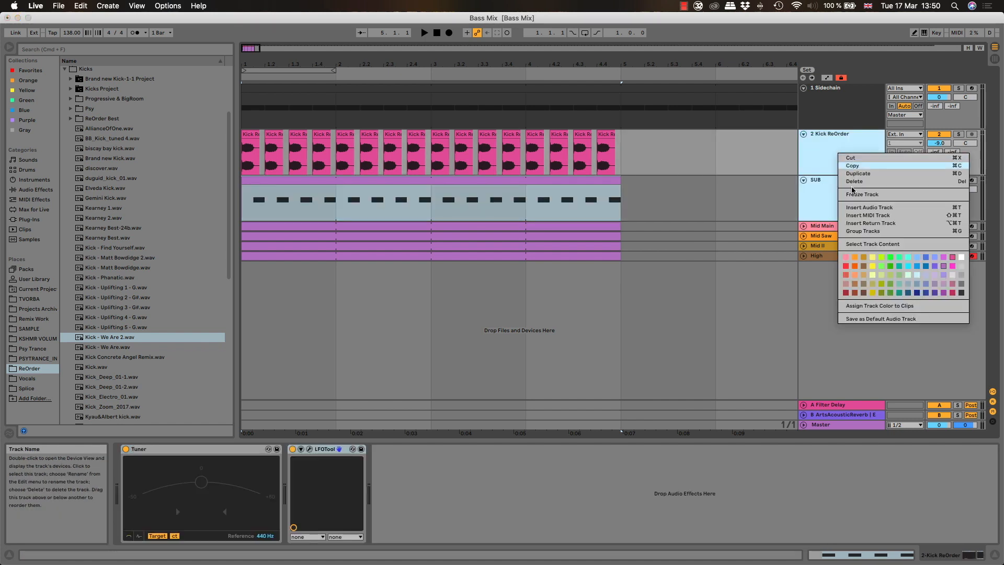
pyautogui.click(860, 231)
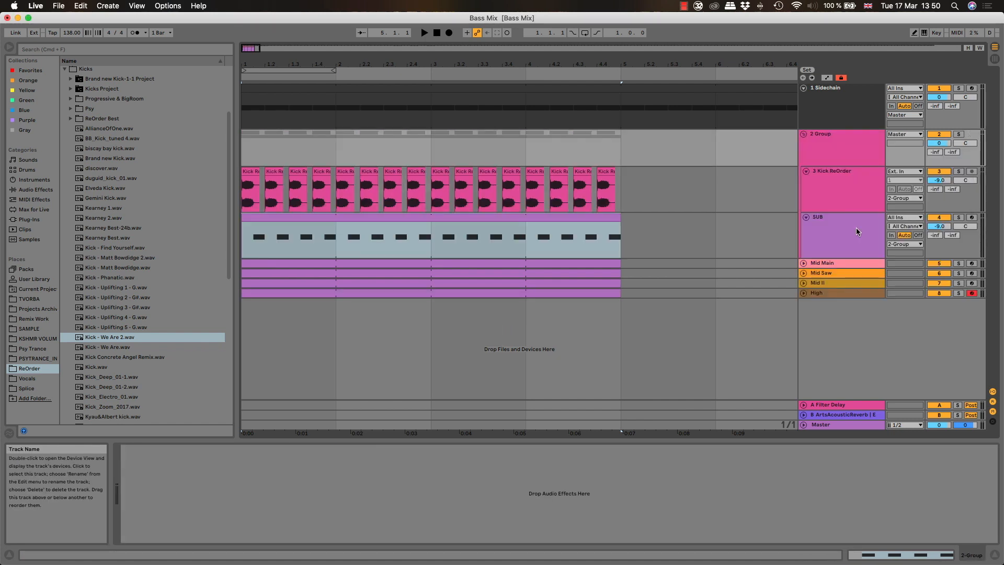
# Load the Xfer Records LFOTool Audio Unit plug-in onto the new kick and SUB group track
pyautogui.click(850, 165)
pyautogui.click(835, 180)
pyautogui.click(843, 134)
pyautogui.click(42, 219)
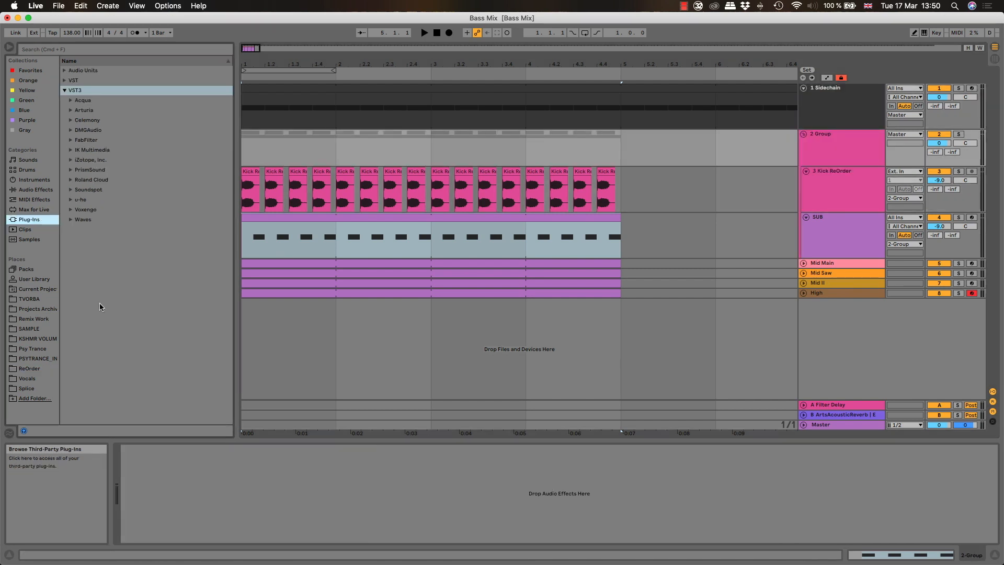
pyautogui.click(64, 70)
pyautogui.scroll(-1, 131, 313)
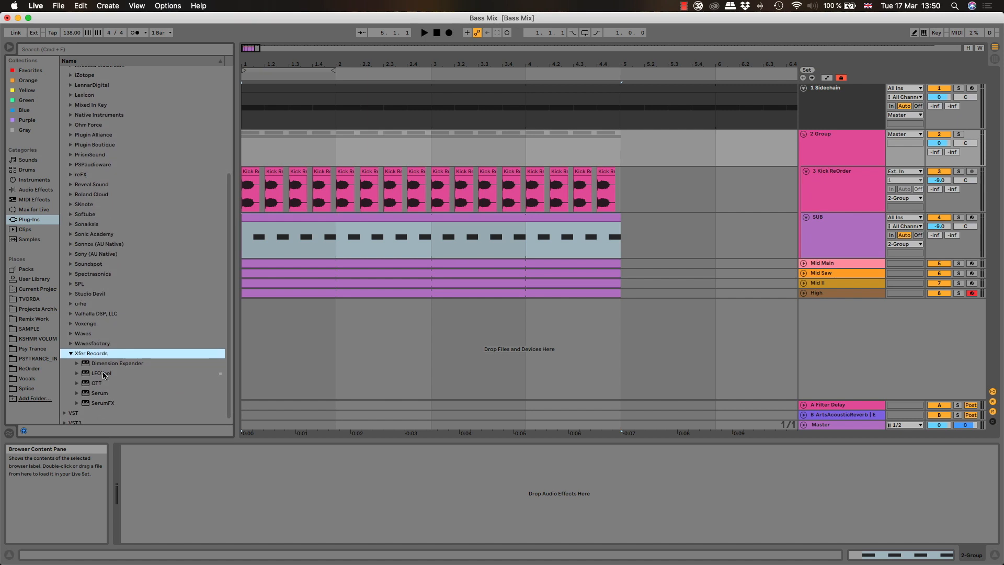
pyautogui.moveTo(102, 373); pyautogui.dragTo(408, 221)
pyautogui.moveTo(399, 157); pyautogui.dragTo(399, 157)
# Apply the OSC Visualizer shape in the group's LFOTool and view the soloed group's waveform over the graph during playback
pyautogui.click(676, 289)
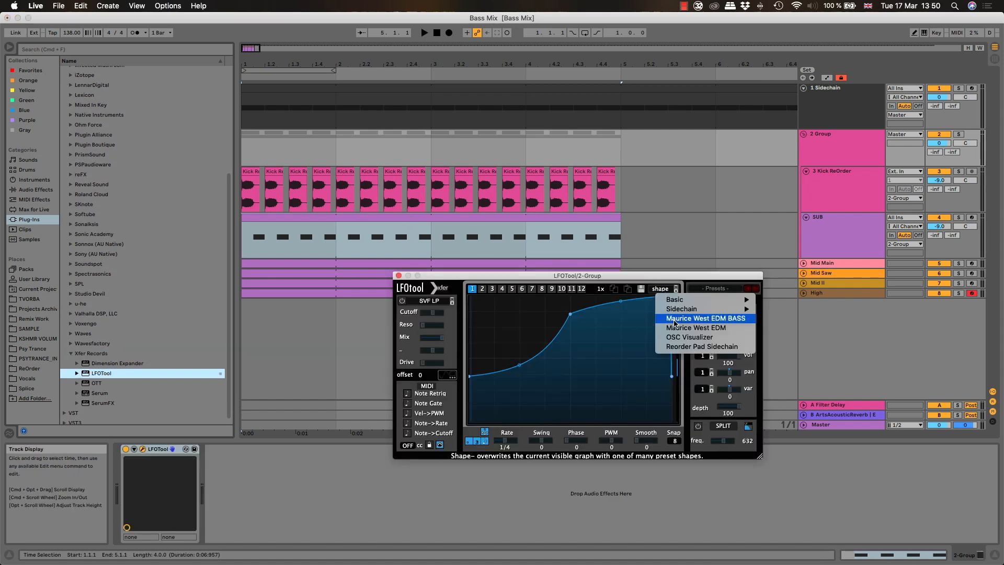
pyautogui.click(689, 337)
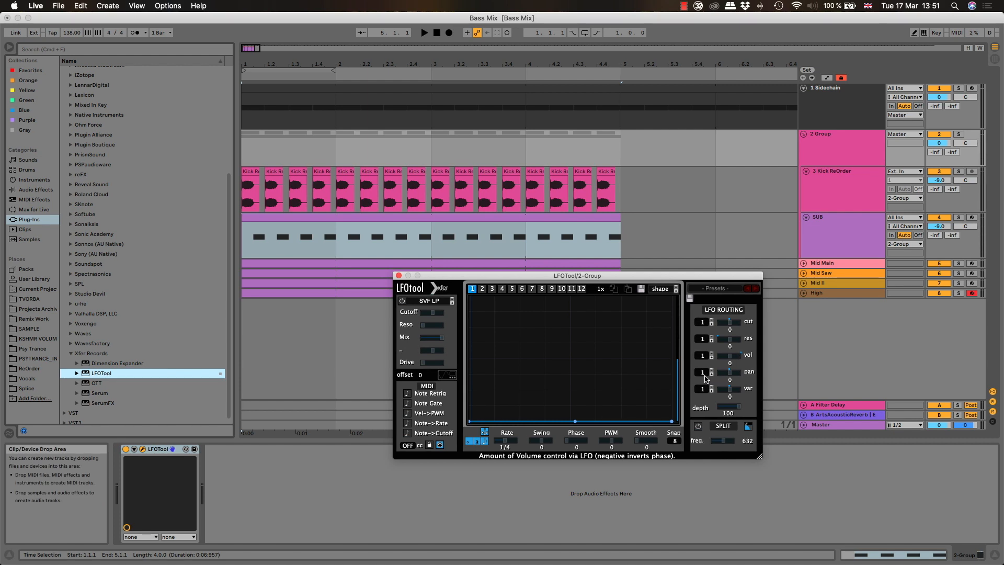
pyautogui.click(959, 134)
pyautogui.moveTo(609, 280); pyautogui.dragTo(489, 253)
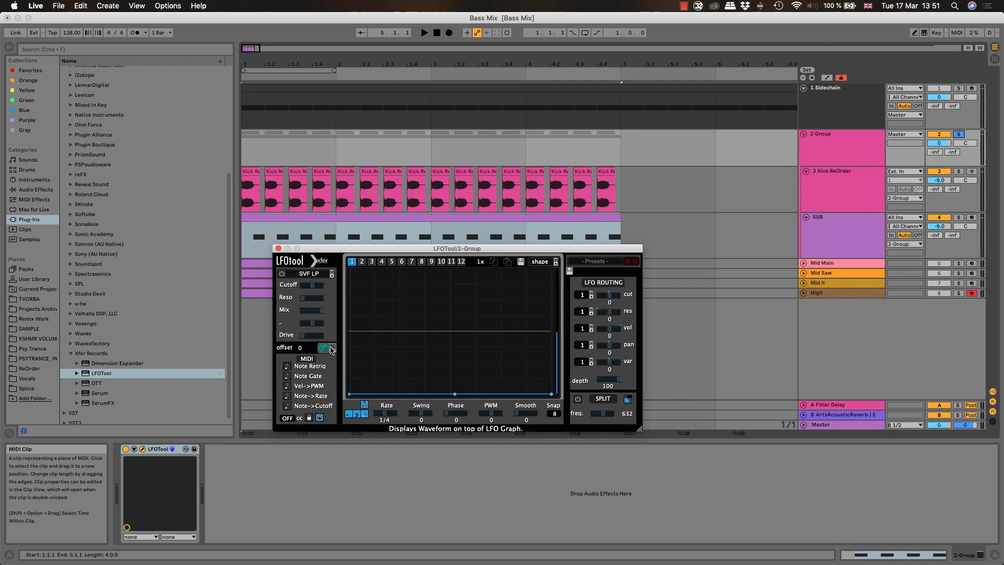
pyautogui.press('space')
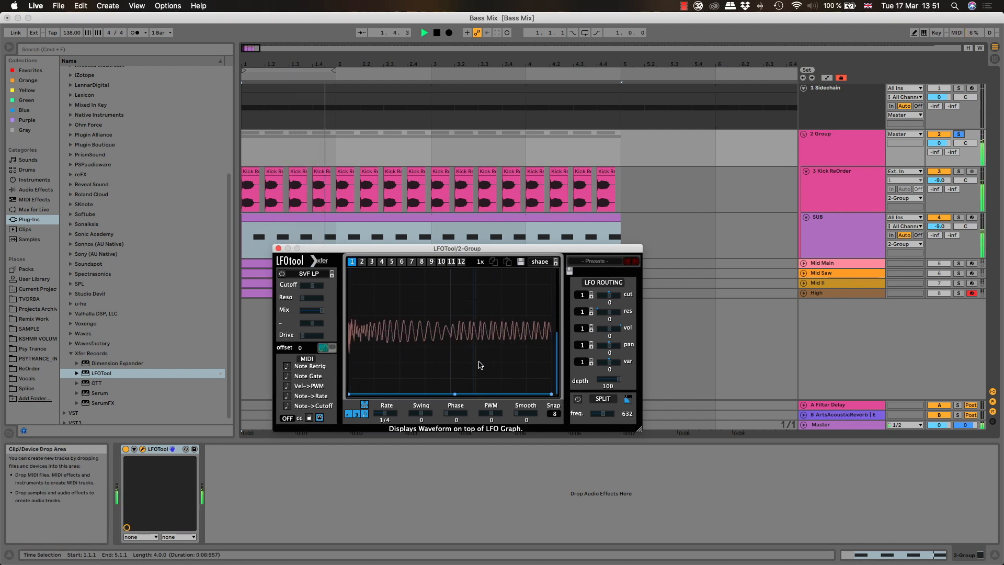
pyautogui.press('space')
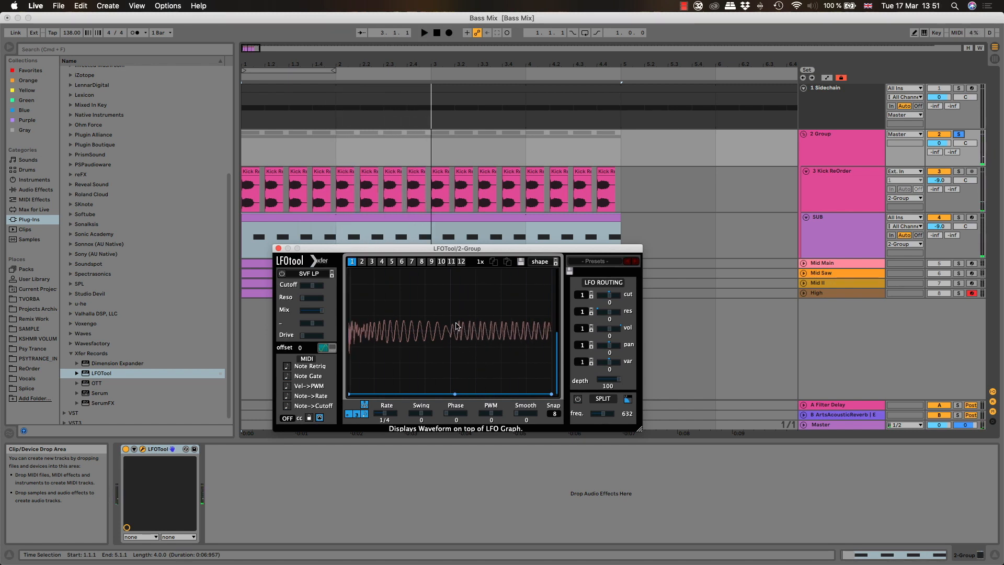
# Set the SUB track's volume to -12 dB and check its level against the kick in the waveform display
pyautogui.click(935, 225)
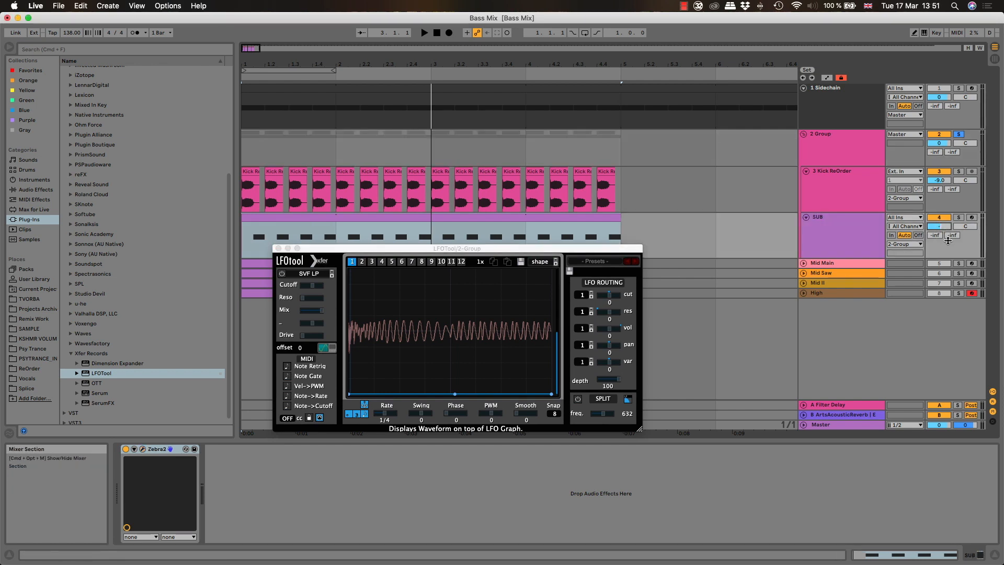
pyautogui.press('space')
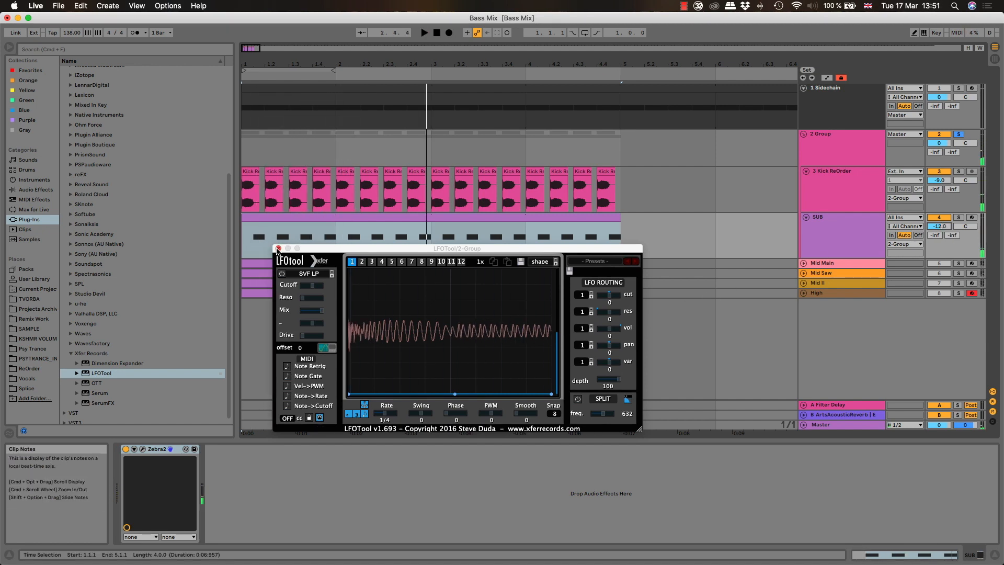
pyautogui.press('super+alt+p')
# Add LFOTool to the SUB track after Zebra2
pyautogui.click(841, 232)
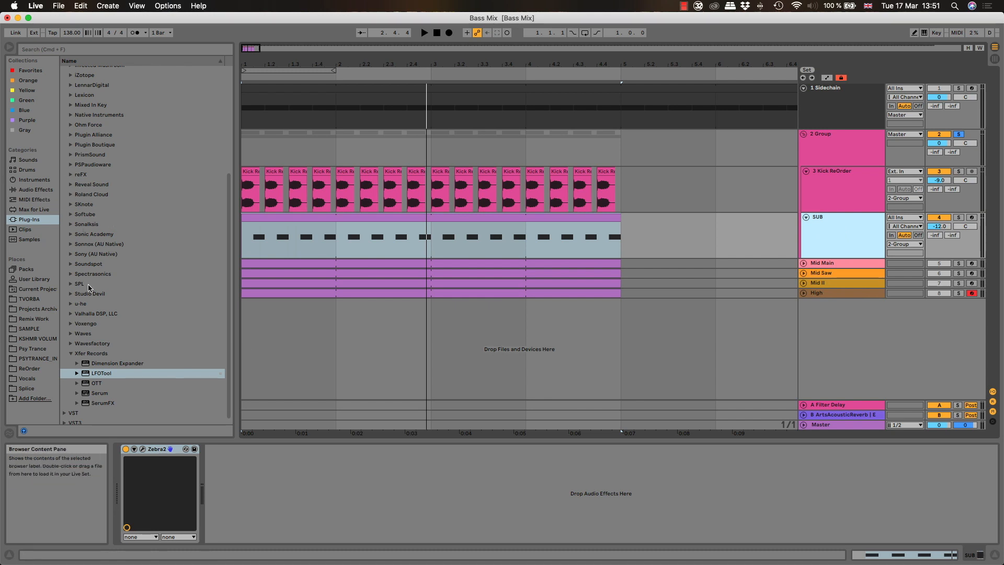
pyautogui.moveTo(101, 374); pyautogui.dragTo(248, 437)
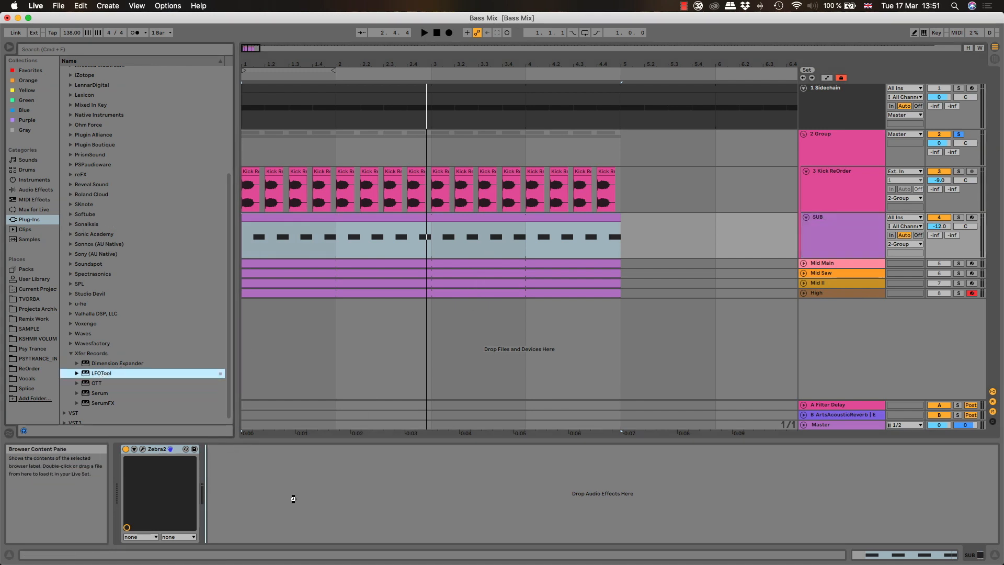
pyautogui.moveTo(294, 499); pyautogui.dragTo(293, 498)
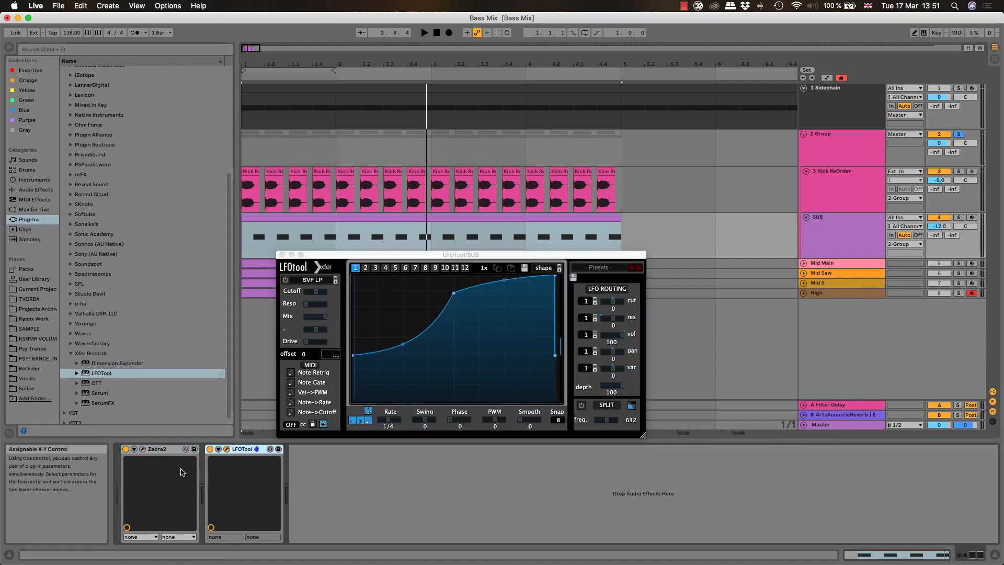
# Turn on the waveform display in the SUB's LFOTool and play the SUB track soloed
pyautogui.click(330, 355)
pyautogui.click(958, 217)
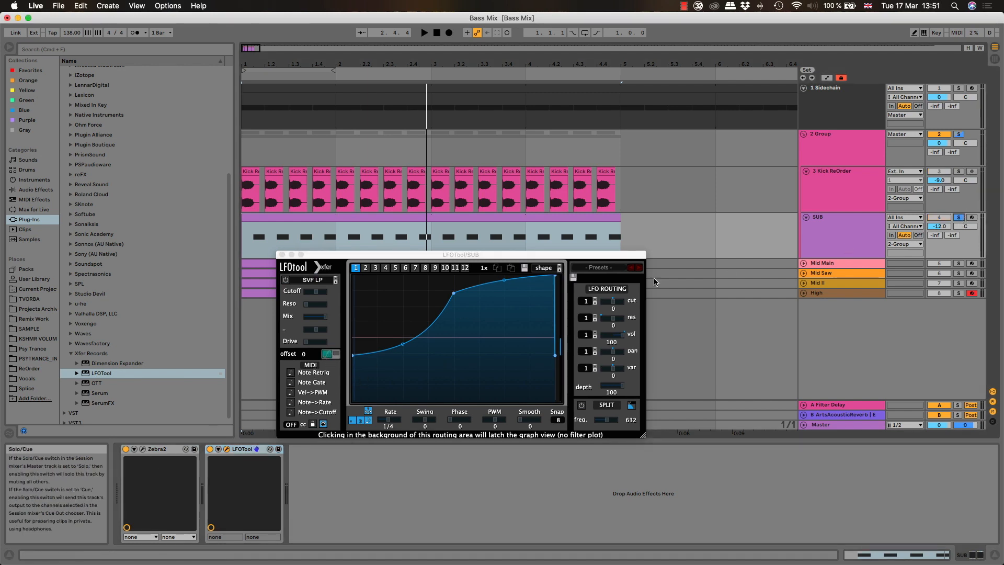
pyautogui.press('space')
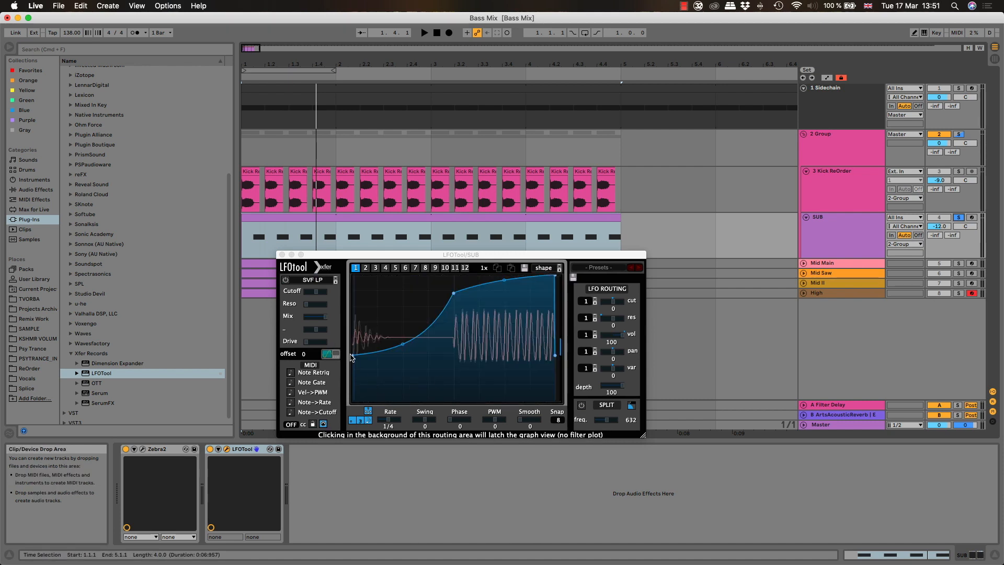
# Reshape the SUB's LFO volume curve to start at zero, stay low, and rise steeply to full level at mid-cycle
pyautogui.moveTo(351, 355); pyautogui.dragTo(353, 401)
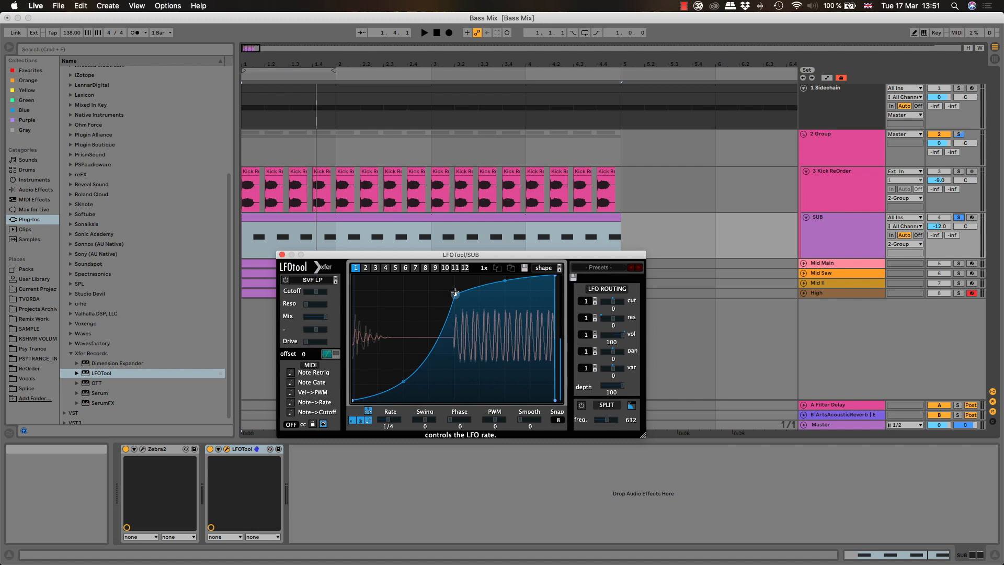
pyautogui.moveTo(454, 292); pyautogui.dragTo(453, 275)
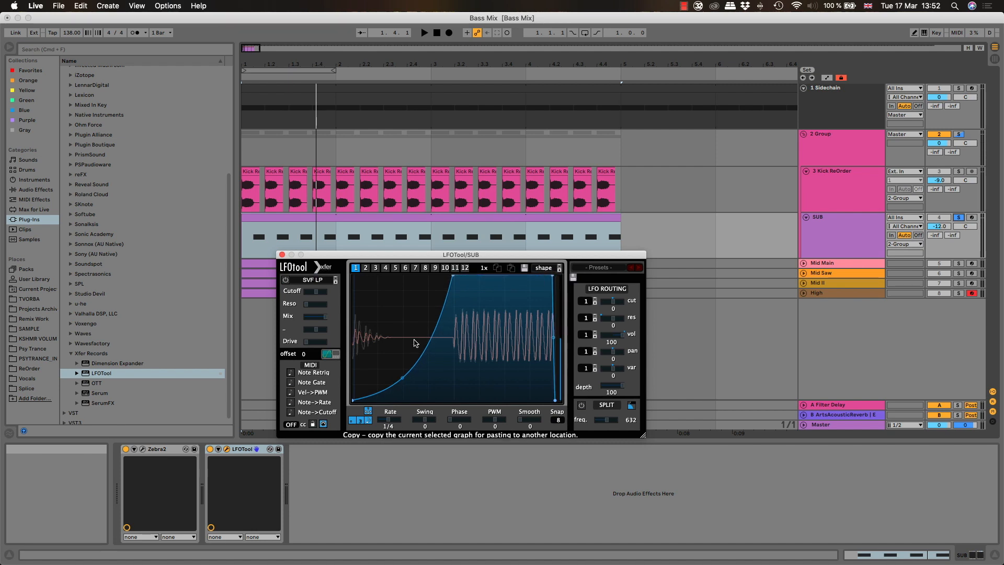
pyautogui.moveTo(407, 377); pyautogui.dragTo(420, 409)
# Play the soloed kick and SUB together to check the volume ducking, and close the LFOTool window
pyautogui.press('space')
pyautogui.click(369, 343)
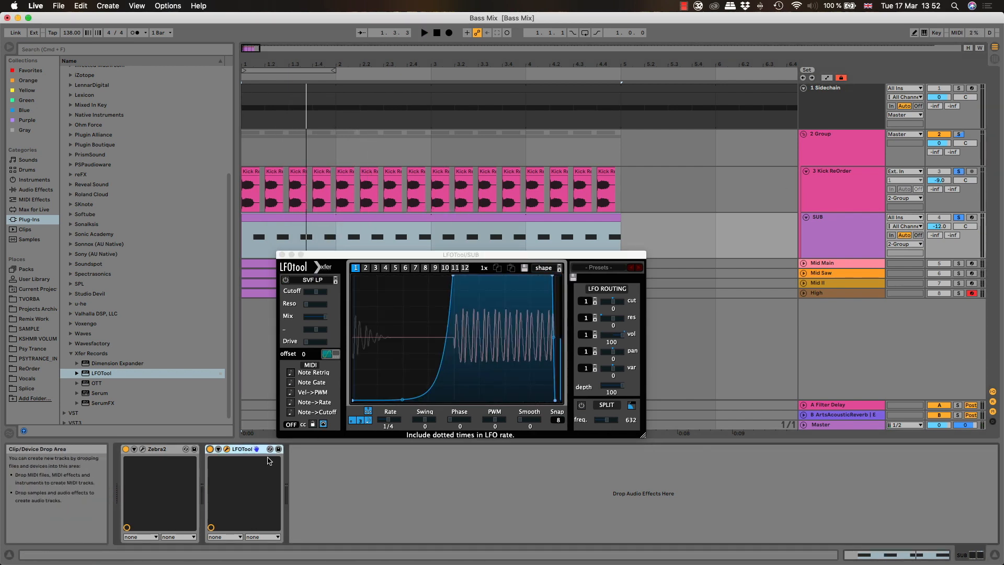
pyautogui.press('space')
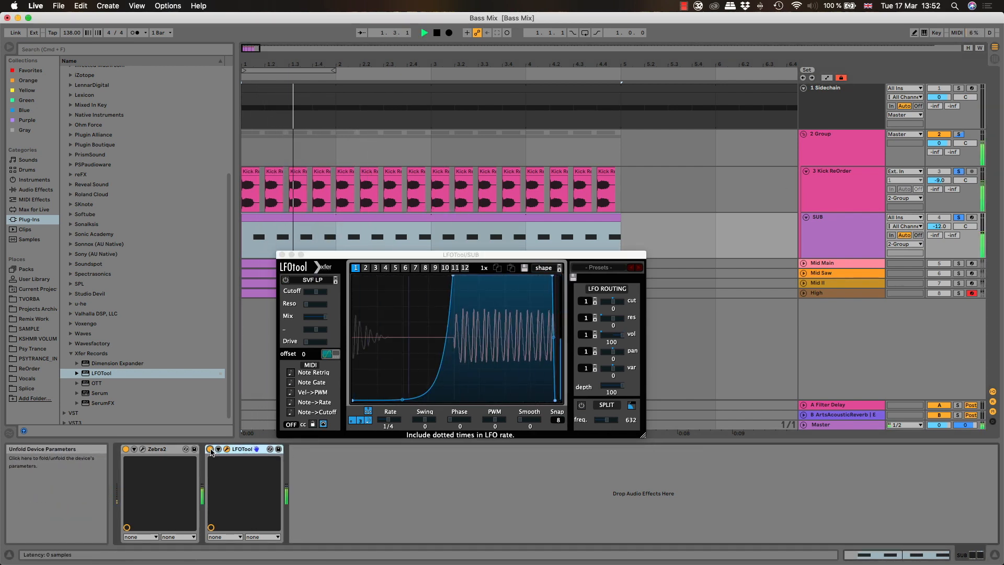
pyautogui.press('space')
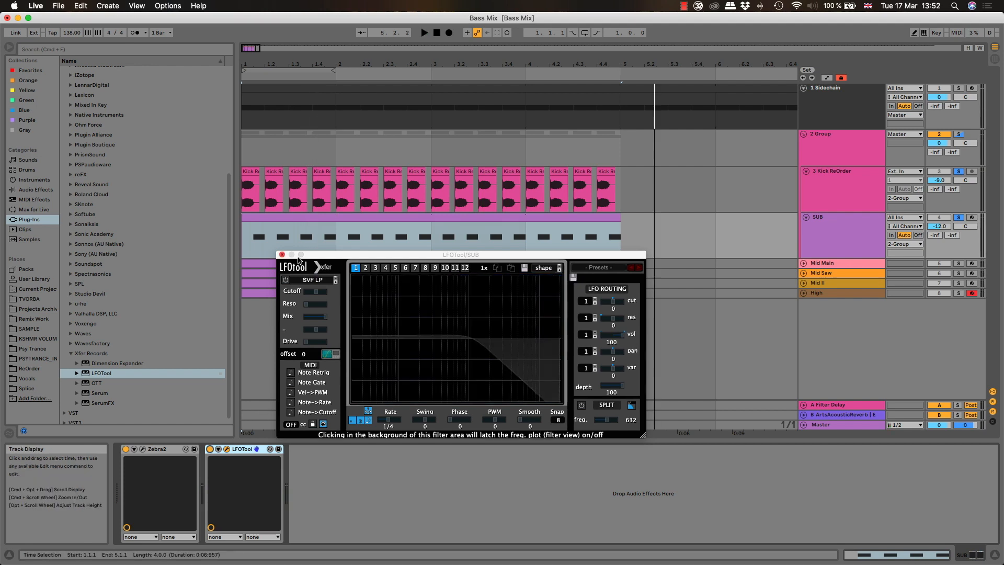
pyautogui.click(283, 255)
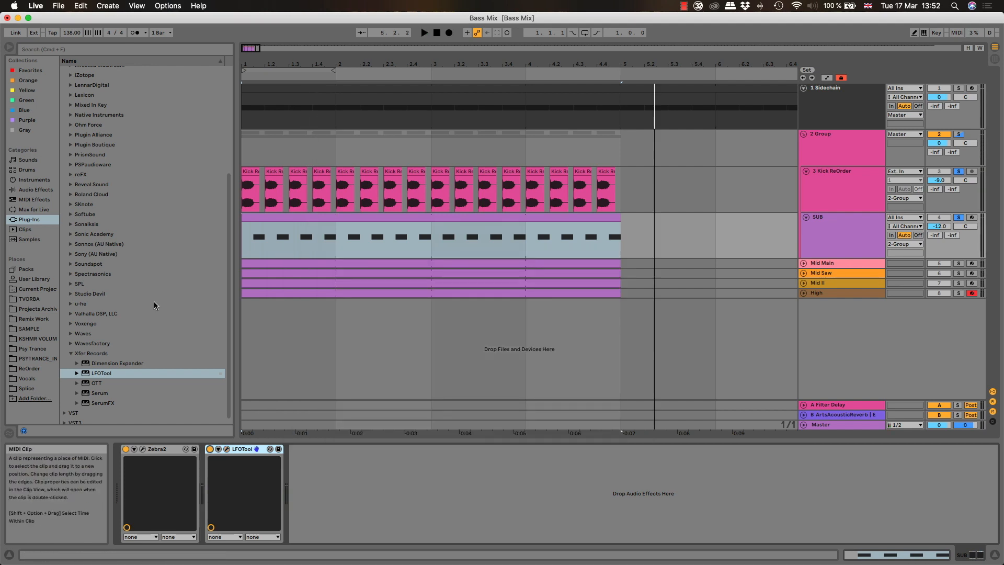
# Insert the FabFilter Pro-Q 3 plug-in between Zebra2 and LFOTool on the SUB track
pyautogui.click(40, 190)
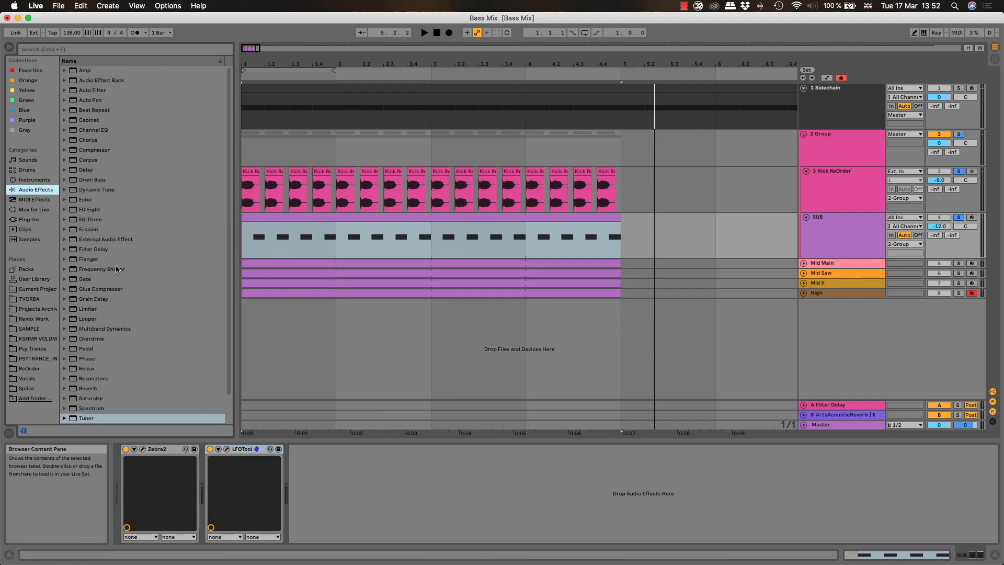
pyautogui.click(32, 221)
pyautogui.scroll(5, 79, 173)
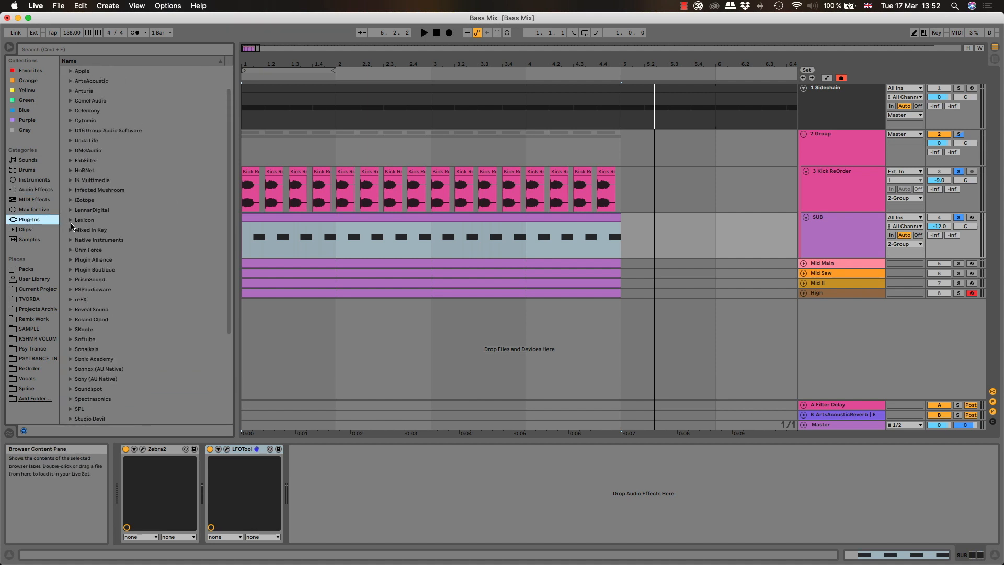
pyautogui.click(70, 210)
pyautogui.click(71, 210)
pyautogui.click(71, 161)
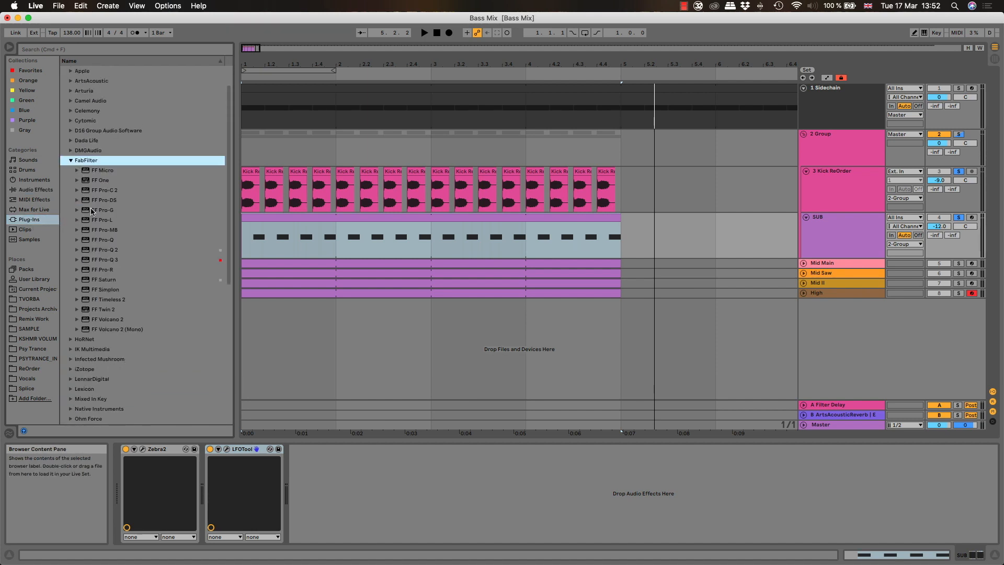
pyautogui.moveTo(122, 263); pyautogui.dragTo(142, 309)
pyautogui.moveTo(296, 510); pyautogui.dragTo(236, 491)
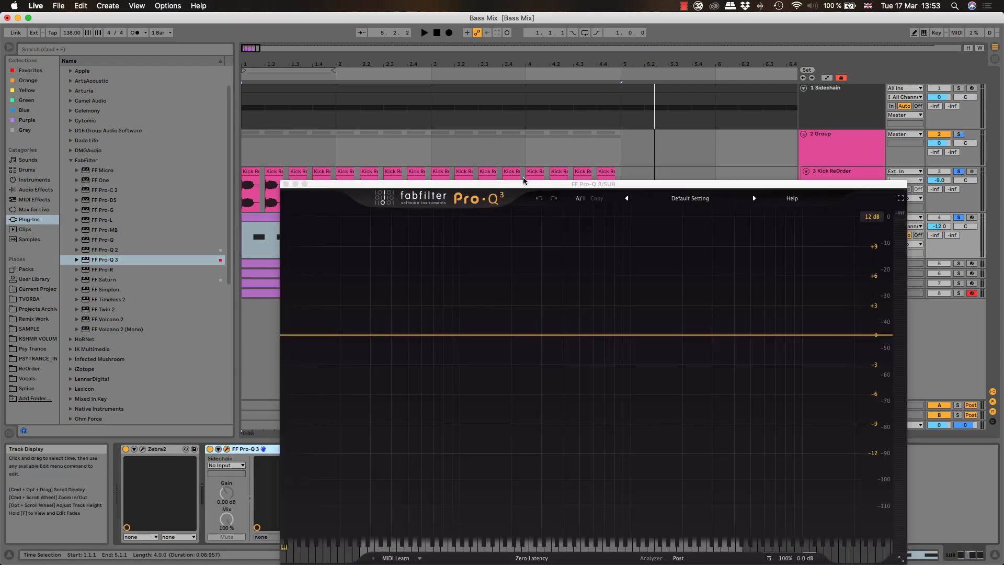
# Add a 12 dB/oct low cut at about 18.7 Hz to the SUB in Pro-Q 3 during playback
pyautogui.press('space')
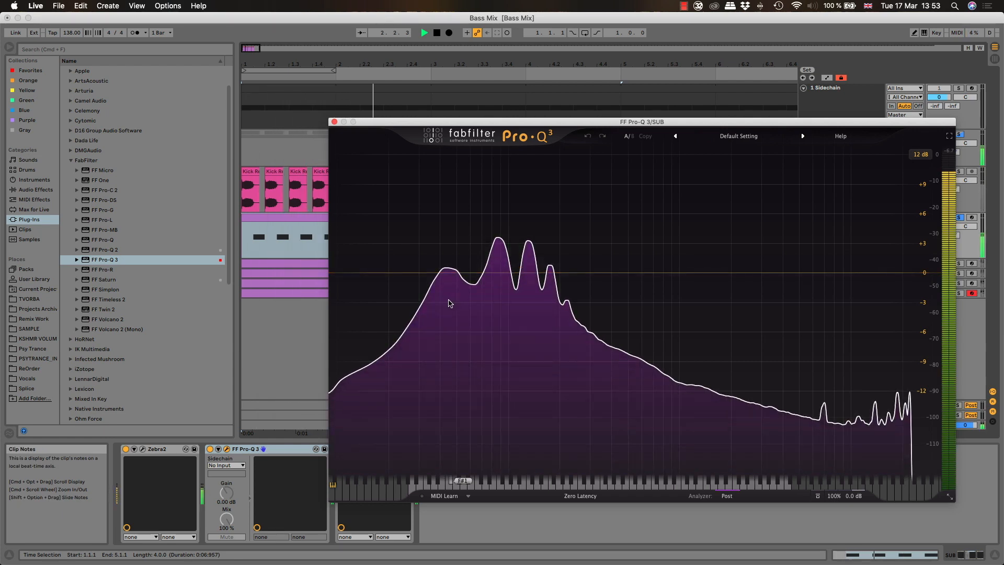
pyautogui.moveTo(447, 281)
pyautogui.moveTo(352, 274); pyautogui.dragTo(383, 271)
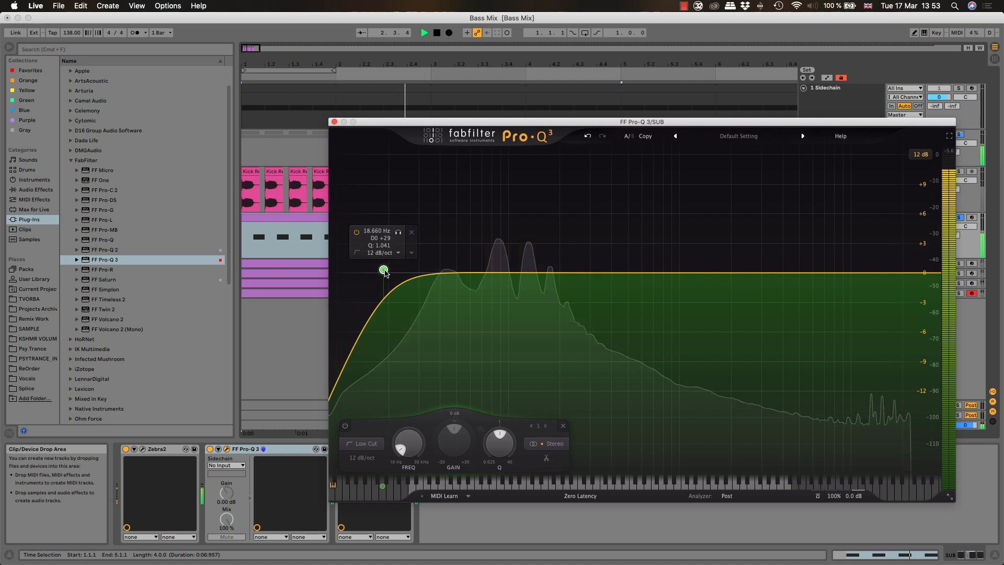
pyautogui.press('space')
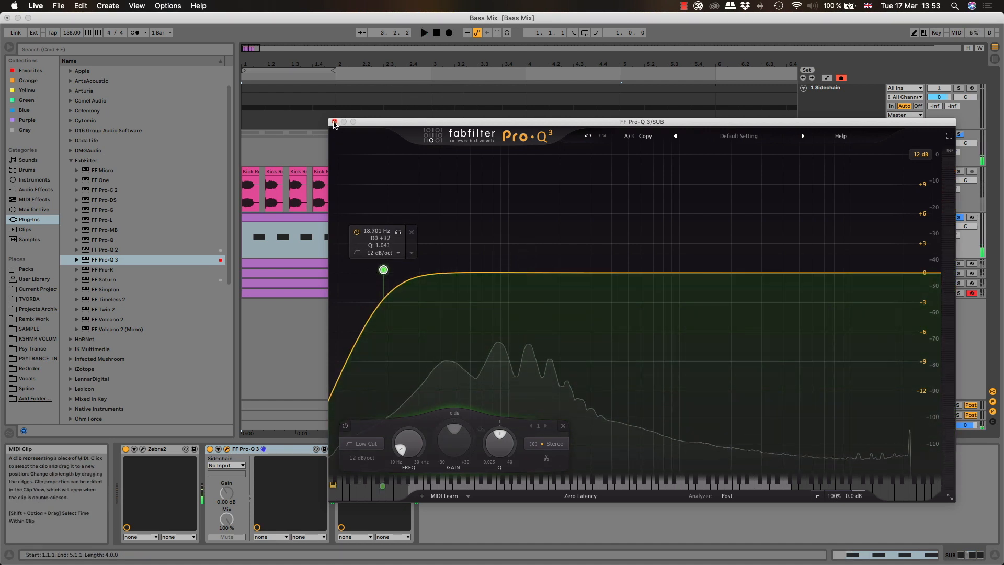
# Close the SUB's equalizer and insert FabFilter Pro-Q 3 on the Kick ReOrder track
pyautogui.click(334, 122)
pyautogui.moveTo(98, 260); pyautogui.dragTo(869, 187)
pyautogui.moveTo(854, 129); pyautogui.dragTo(720, 136)
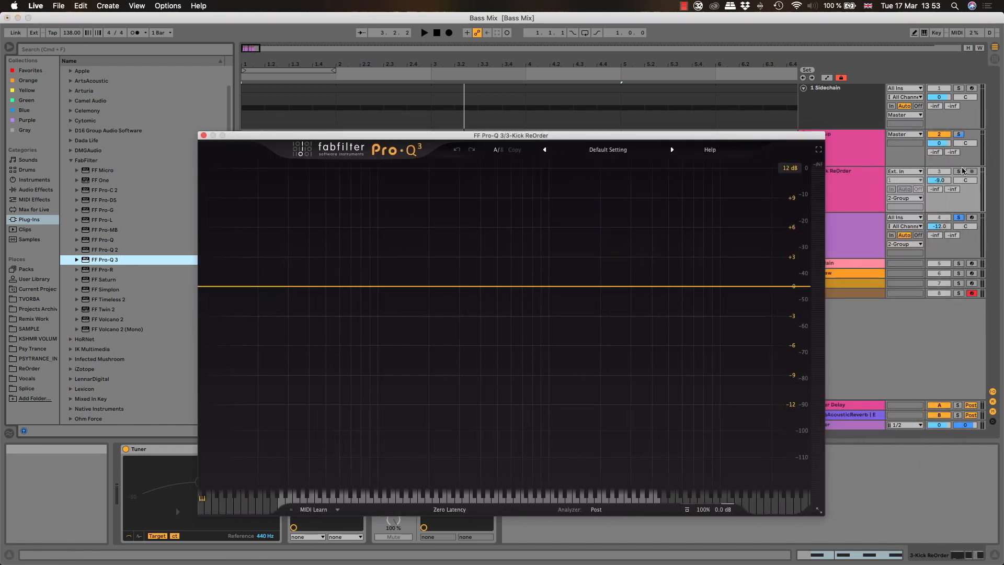
# Play the soloed kick through Pro-Q 3 and roll off the lowest frequencies of its curve
pyautogui.press('space')
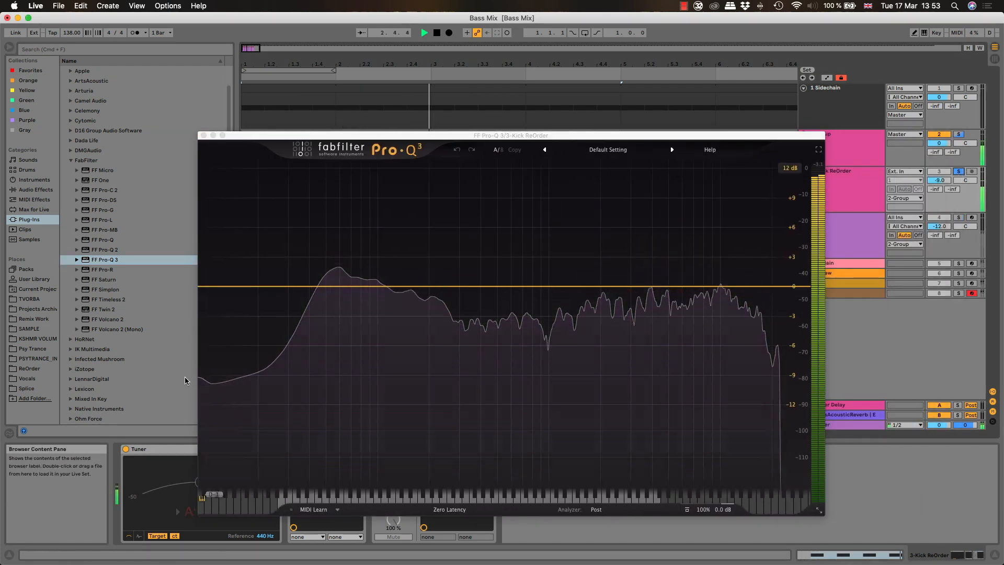
pyautogui.press('space')
pyautogui.moveTo(204, 286); pyautogui.dragTo(270, 284)
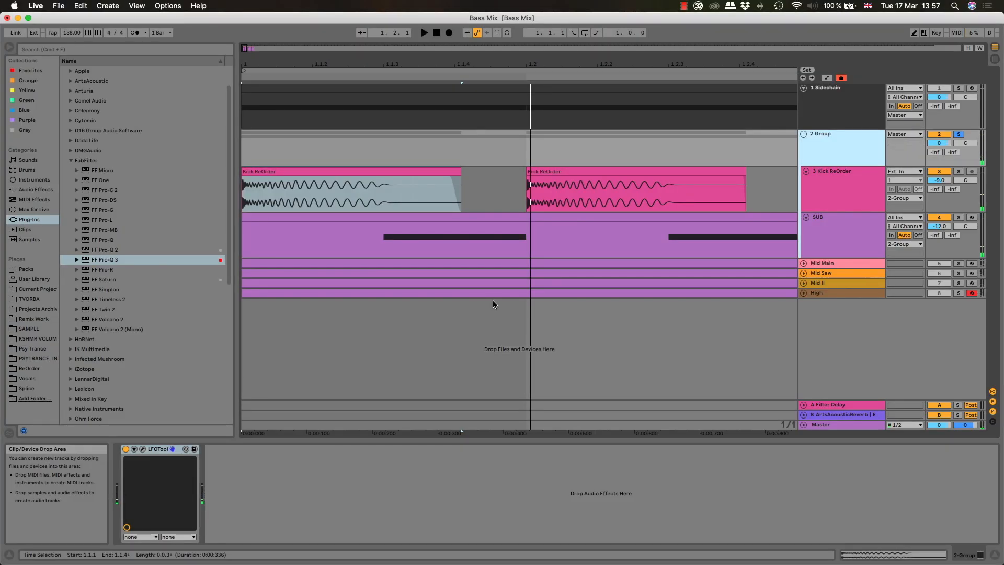
# Reopen Pro-Q 3 on the SUB track and place a bell band exactly at F1, 43.654 Hz
pyautogui.click(824, 221)
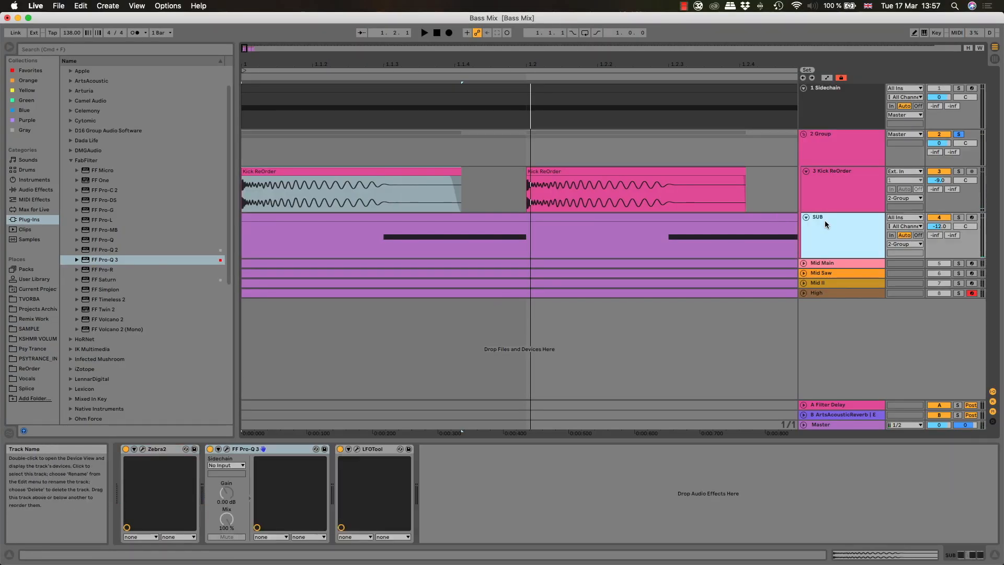
pyautogui.click(227, 448)
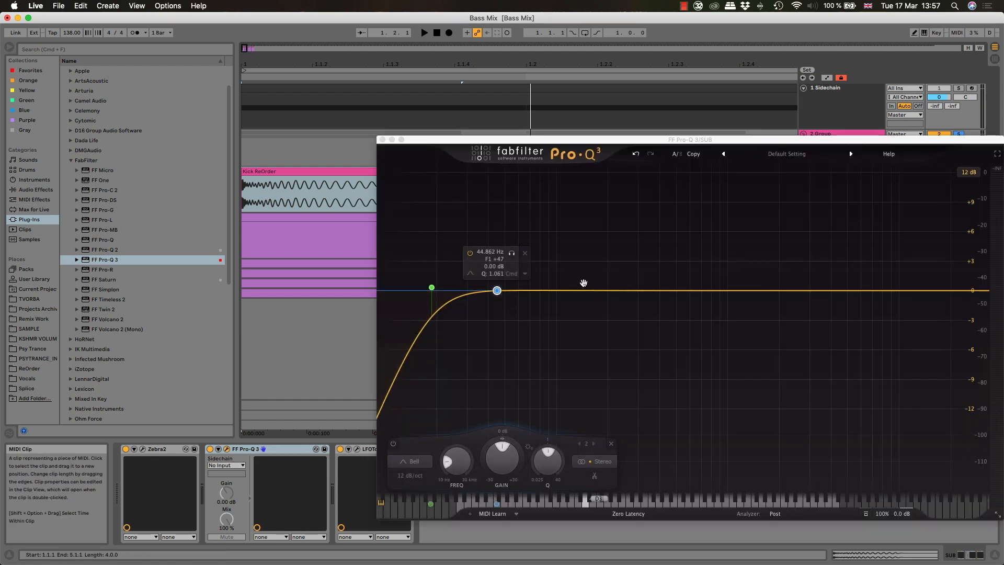
pyautogui.moveTo(558, 141); pyautogui.dragTo(450, 126)
pyautogui.press('space')
pyautogui.press('space')
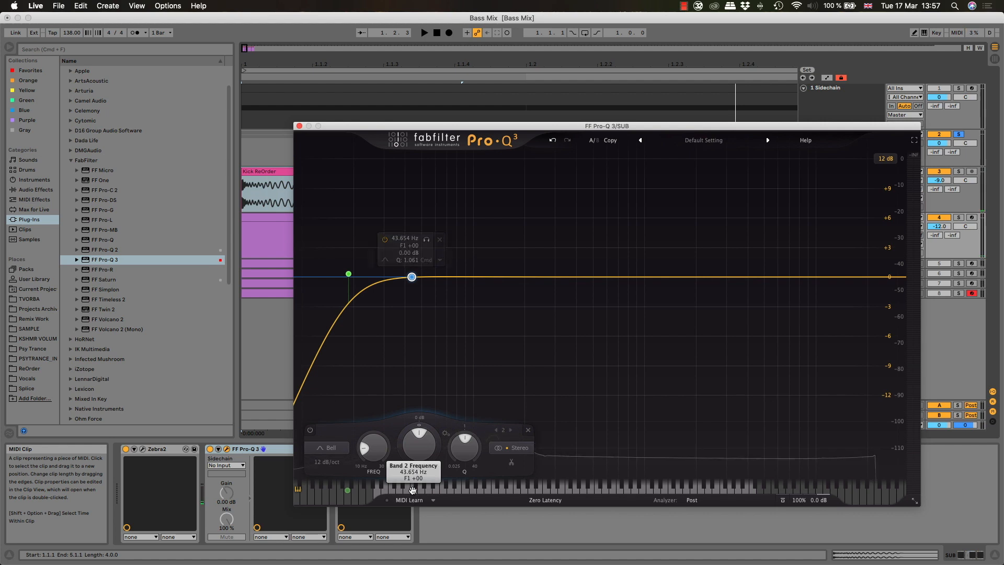
# Add bell bands to the SUB equalizer at F2 (87.307 Hz) and C3 (130.81 Hz), checking the harmonic peaks during playback
pyautogui.click(464, 490)
pyautogui.press('space')
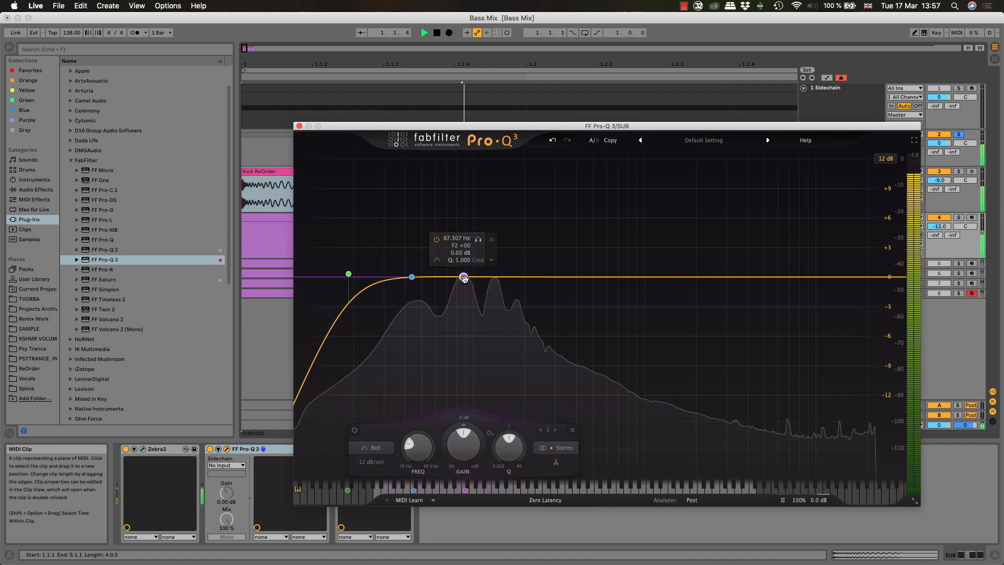
pyautogui.press('space')
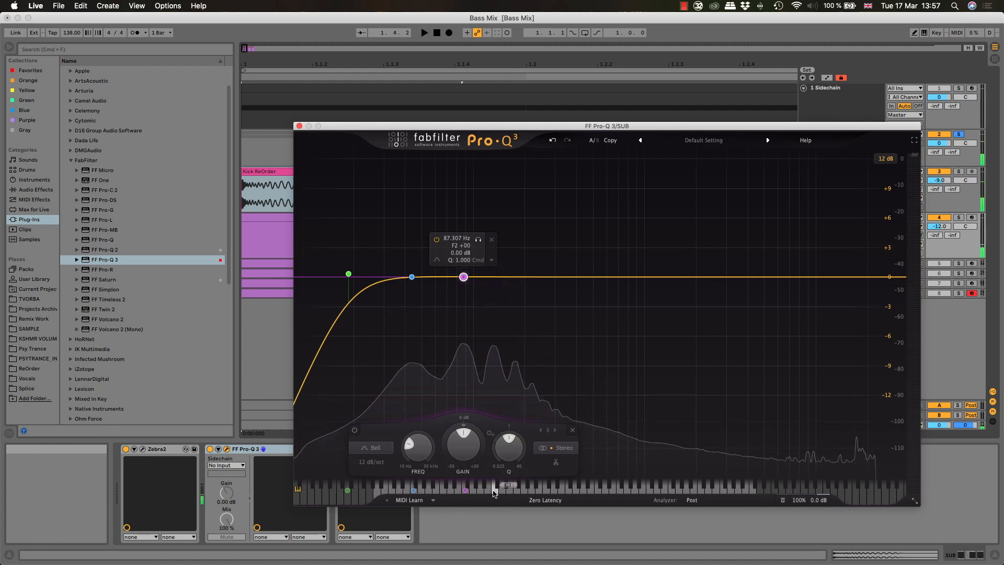
pyautogui.click(495, 491)
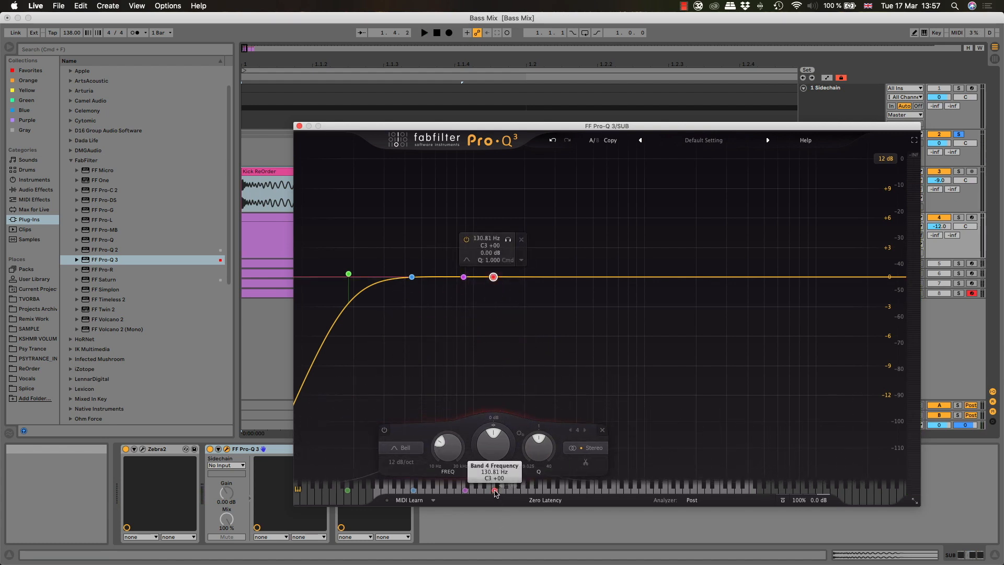
# Cut the SUB's 130.81 Hz band to -6.05 dB and narrow its Q while playing kick and SUB
pyautogui.press('space')
pyautogui.moveTo(539, 449); pyautogui.dragTo(493, 450)
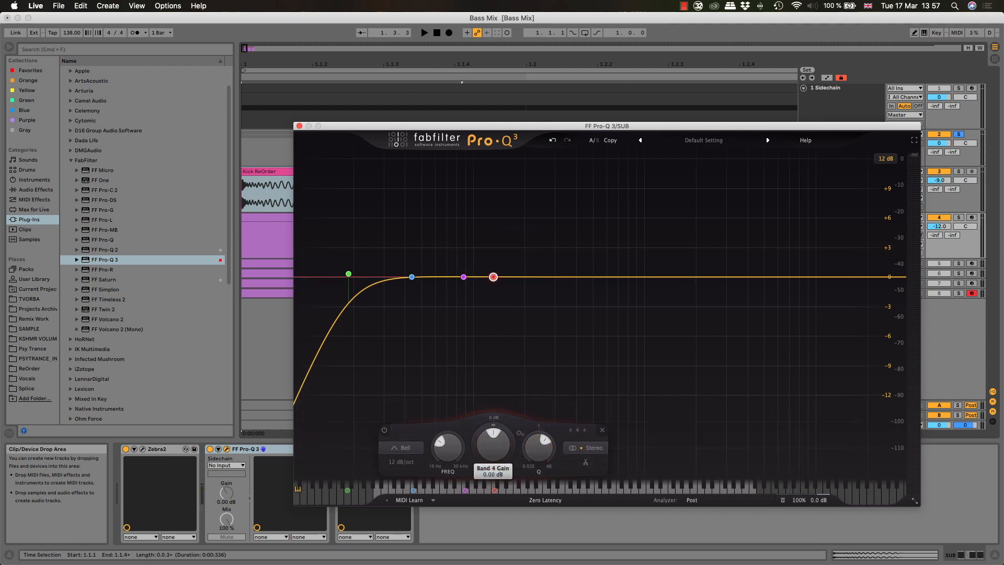
pyautogui.press('space')
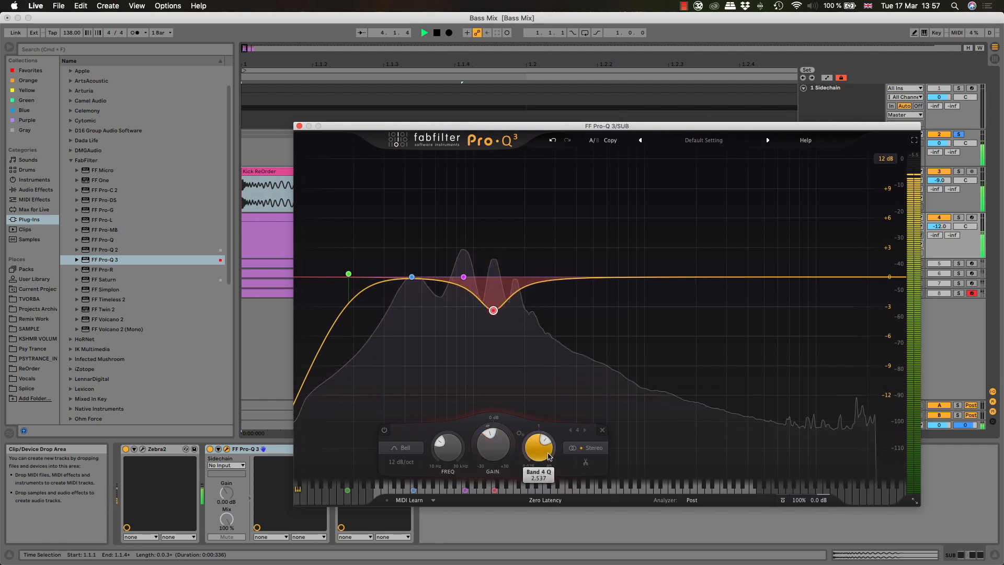
pyautogui.moveTo(500, 455); pyautogui.dragTo(498, 473)
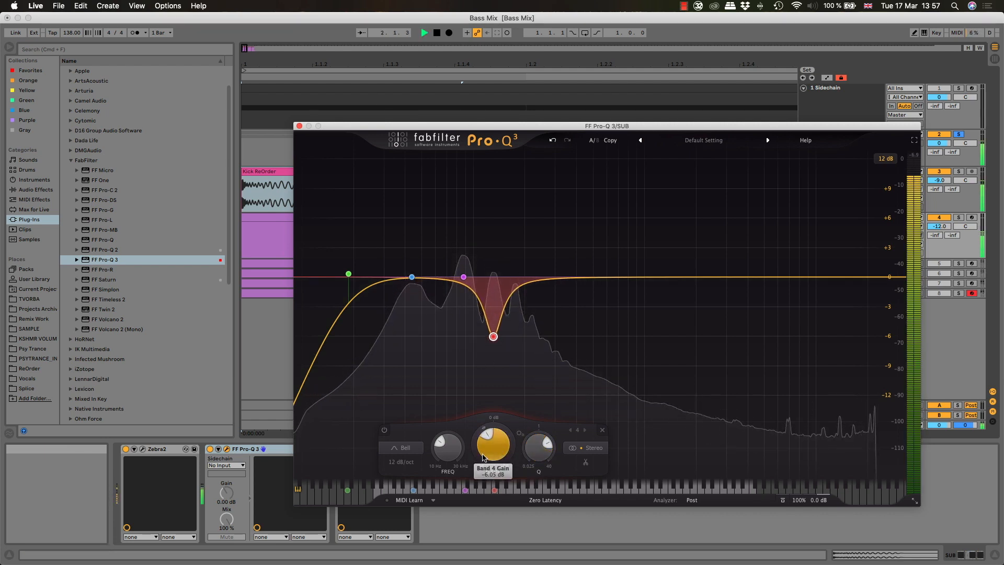
# Compare playback with the 130.81 Hz band bypassed and active, and narrow its Q to 6.668
pyautogui.click(385, 430)
pyautogui.click(385, 431)
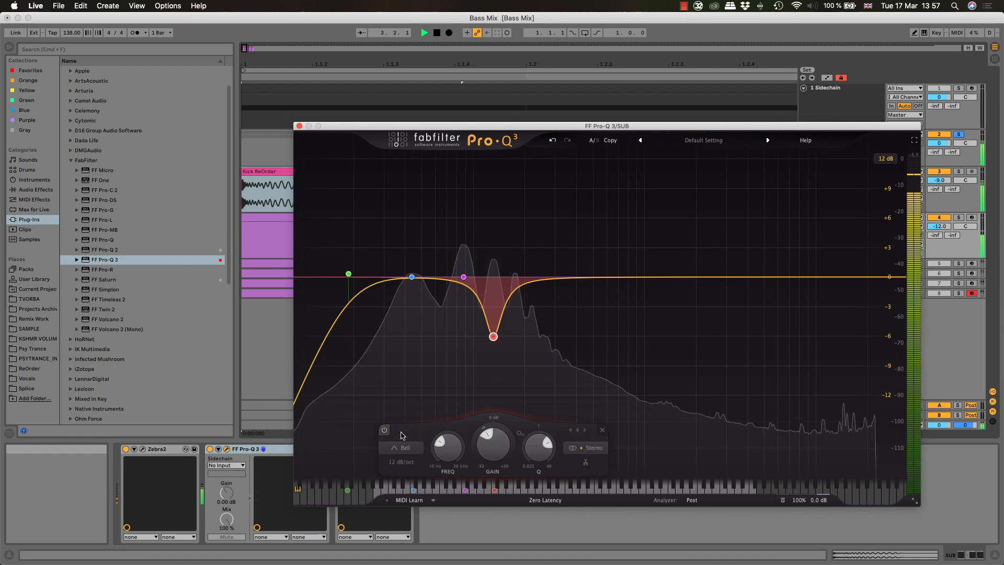
pyautogui.press('space')
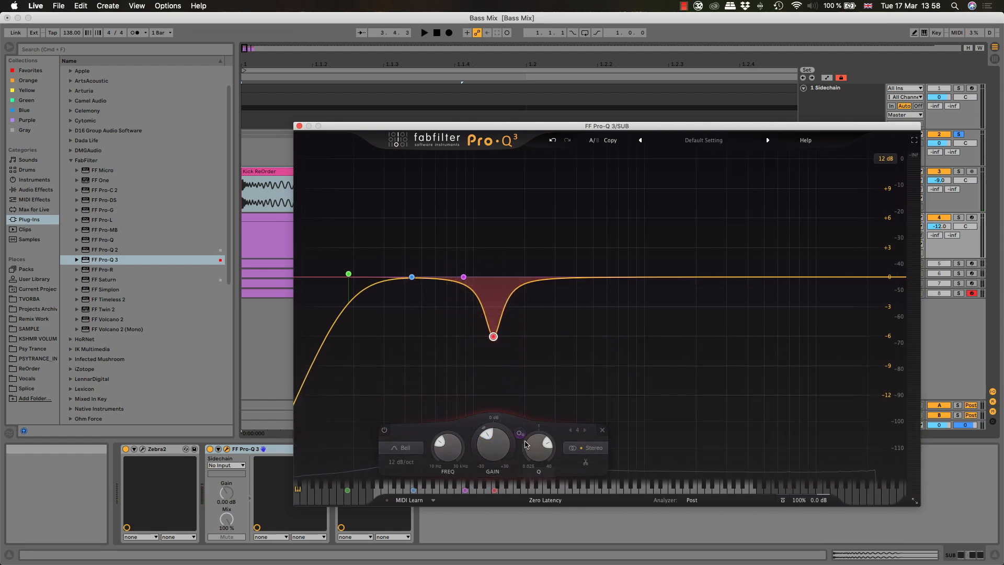
pyautogui.press('space')
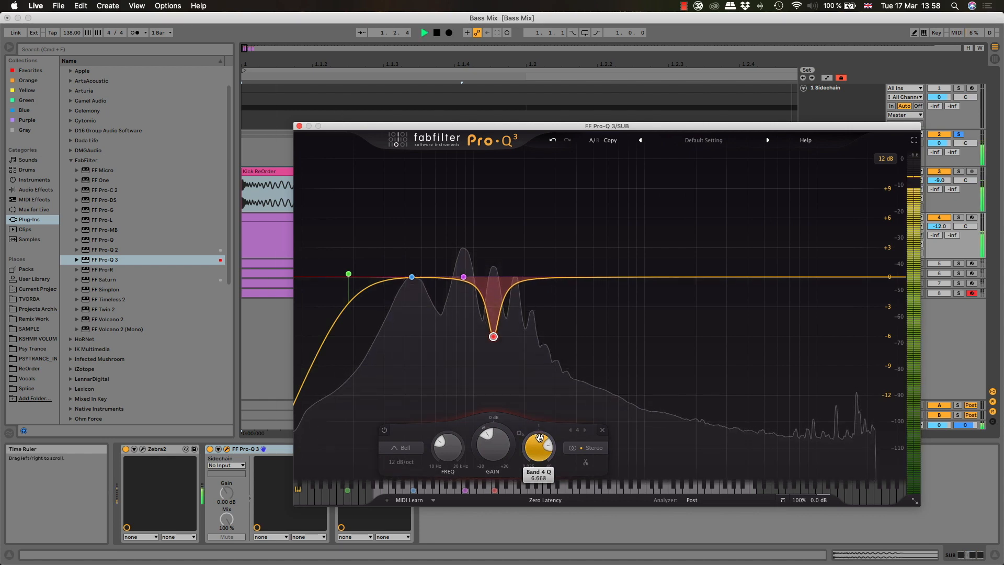
pyautogui.click(385, 431)
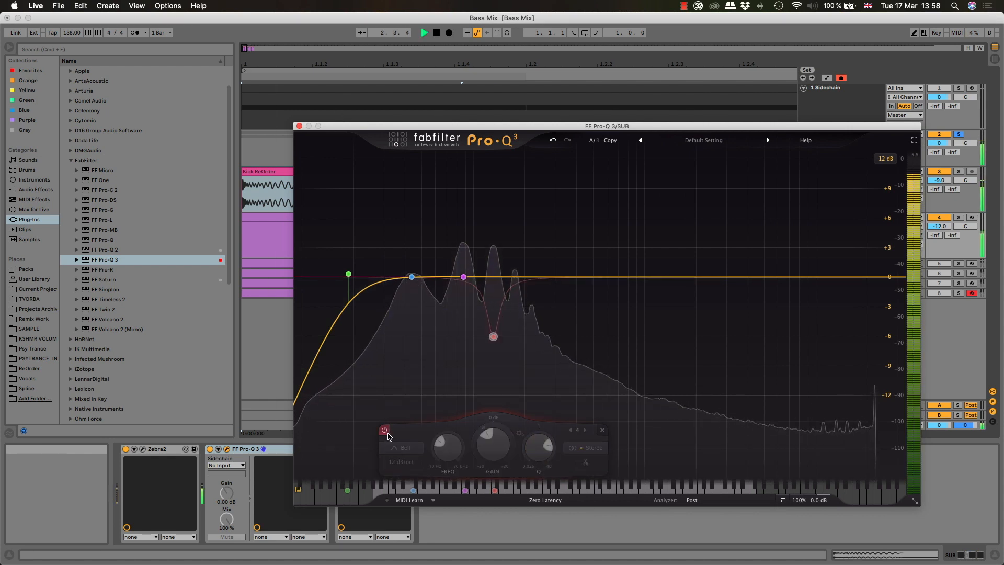
pyautogui.click(385, 431)
pyautogui.press('space')
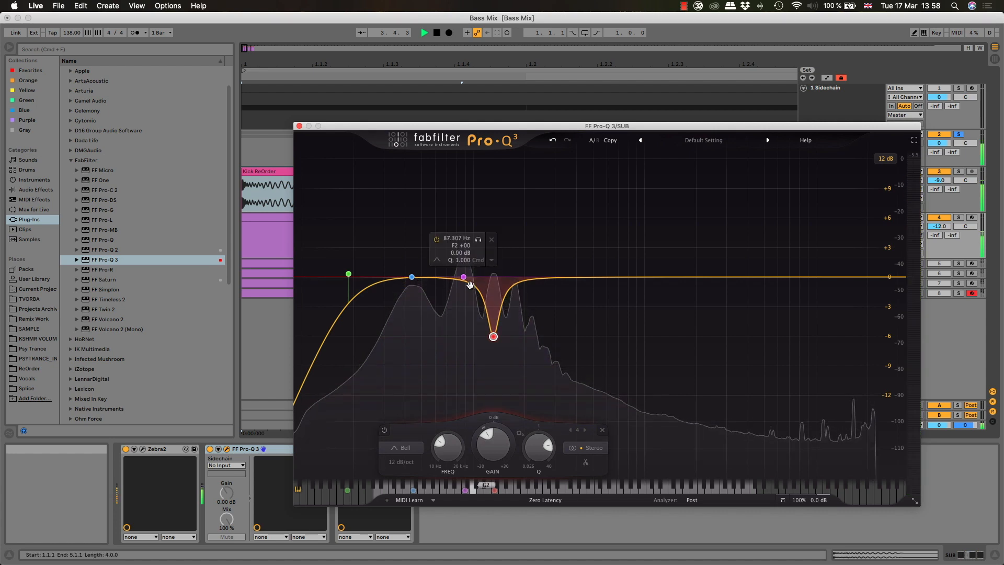
# Set the SUB's 87.307 Hz band to a Q of 3.168 and a cut of about 4.5 dB during playback
pyautogui.click(463, 277)
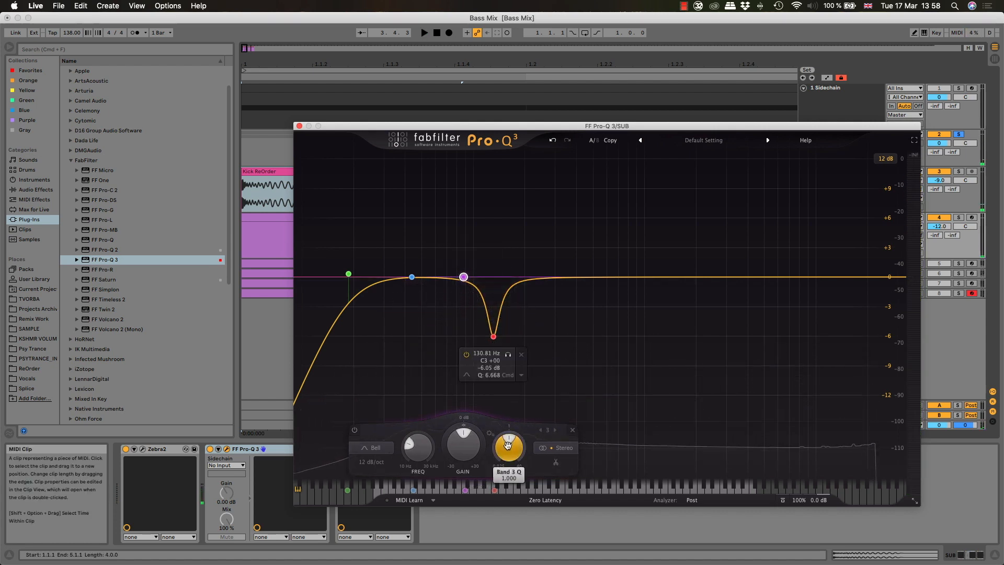
pyautogui.moveTo(471, 455); pyautogui.dragTo(471, 459)
pyautogui.press('space')
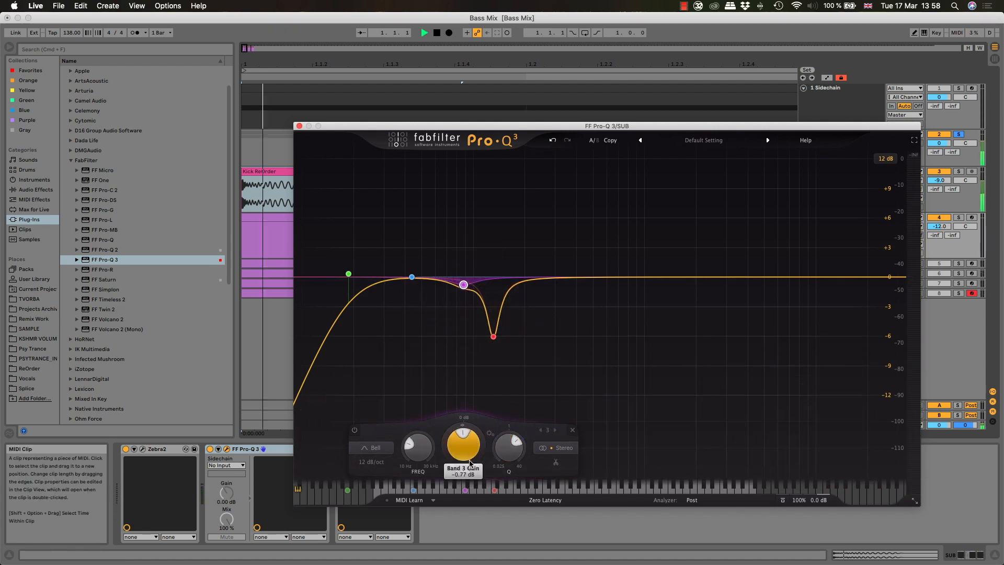
pyautogui.press('space')
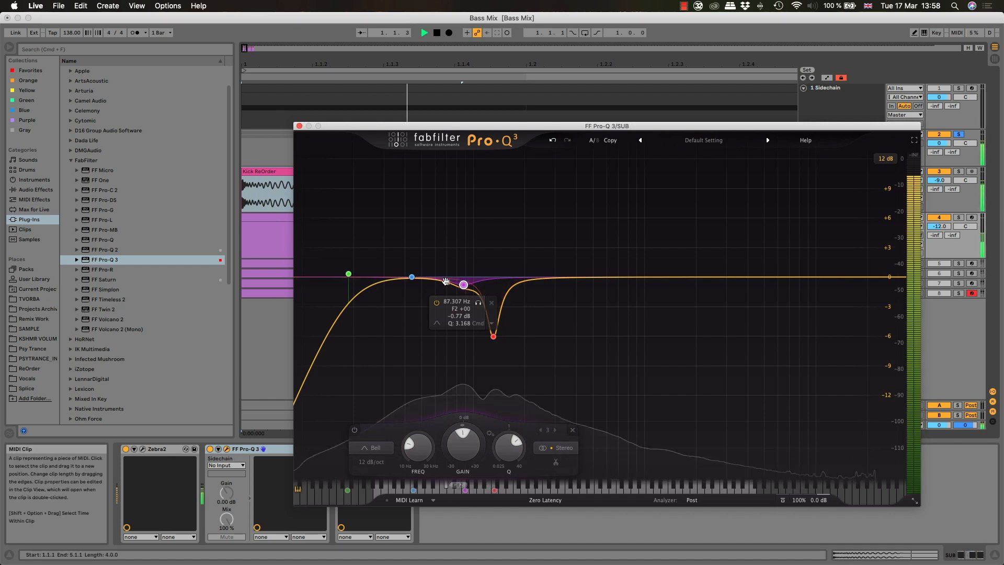
pyautogui.press('space')
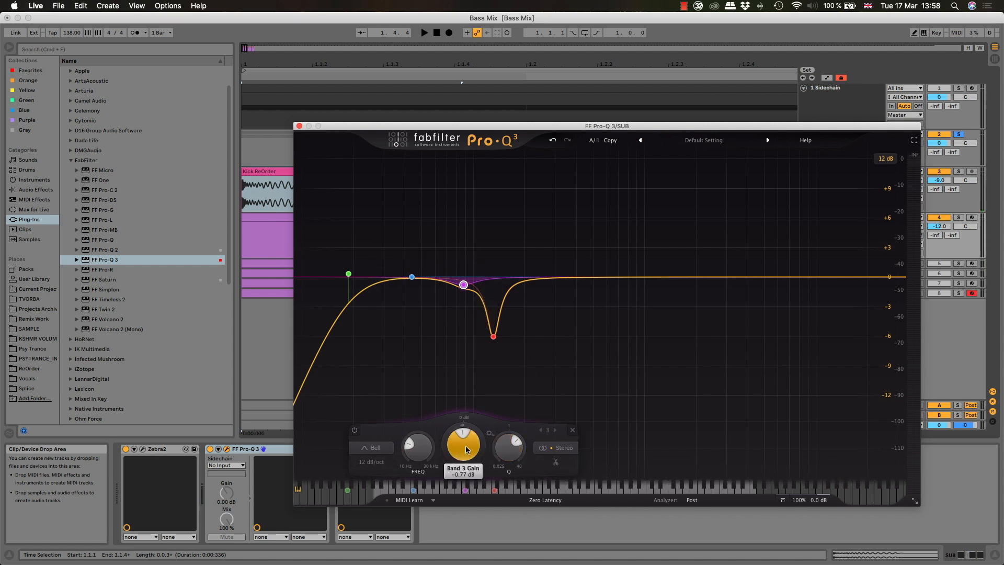
pyautogui.press('space')
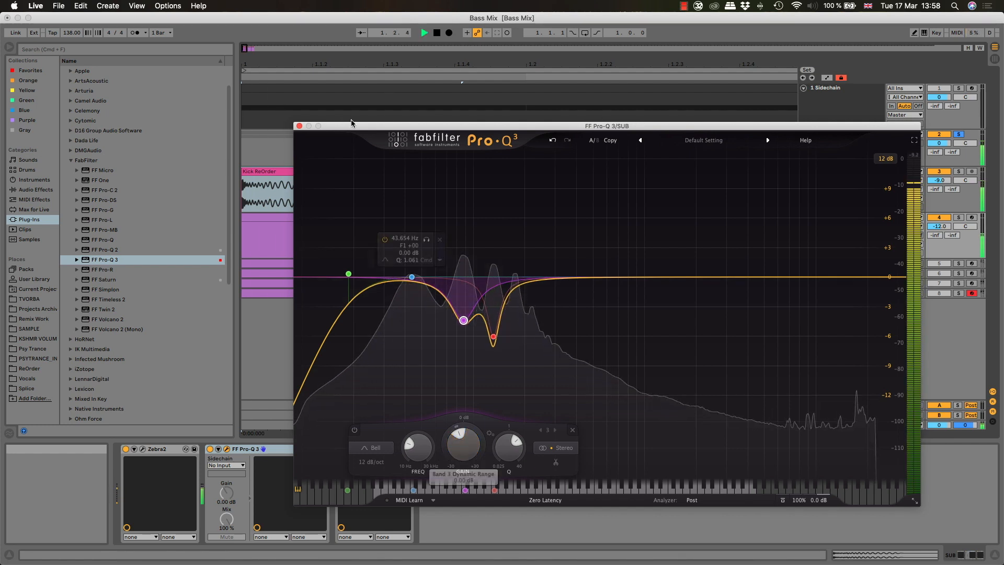
# Compare playback with the 87.307 Hz and 130.81 Hz cuts bypassed and active together
pyautogui.click(354, 431)
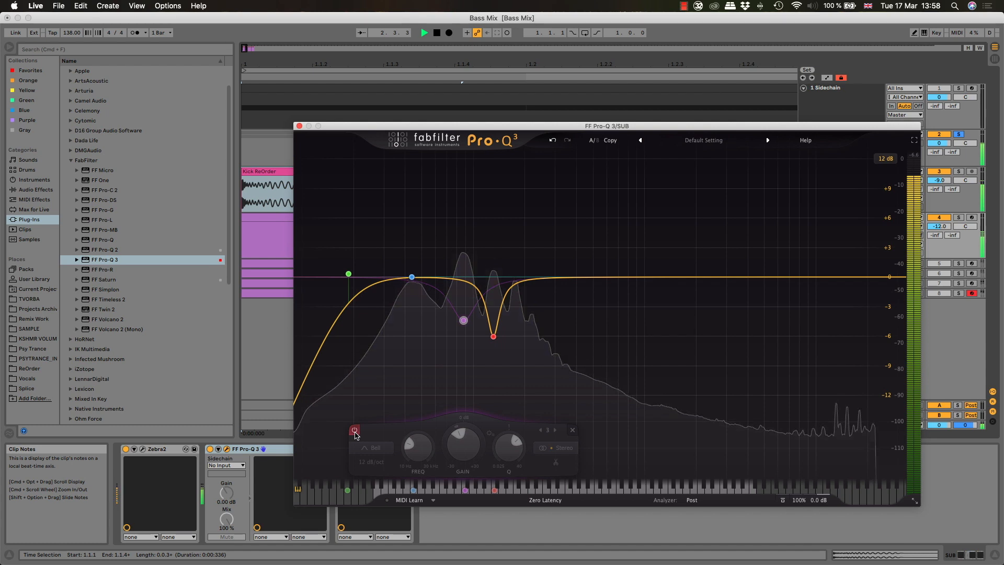
pyautogui.click(493, 336)
pyautogui.click(369, 430)
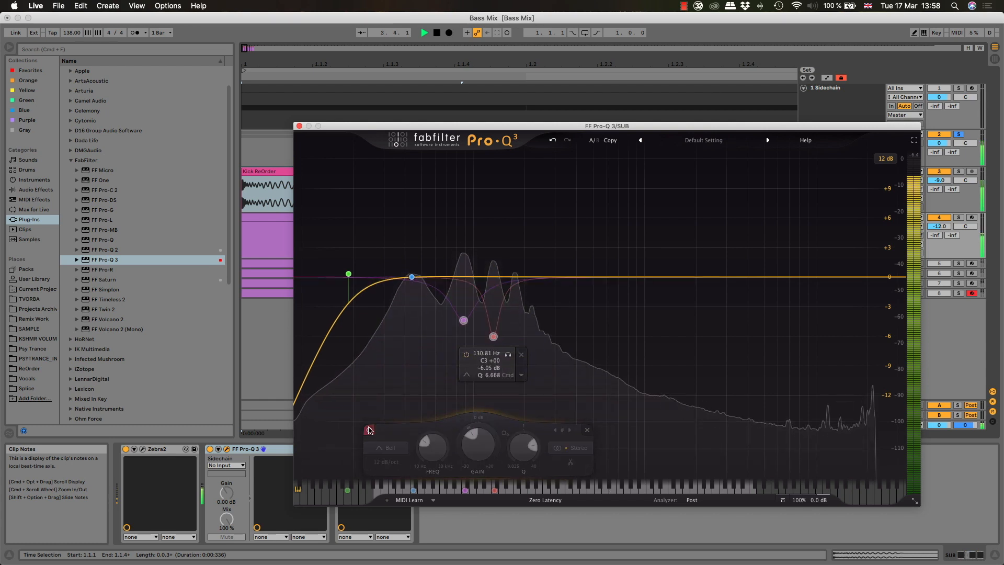
pyautogui.click(369, 429)
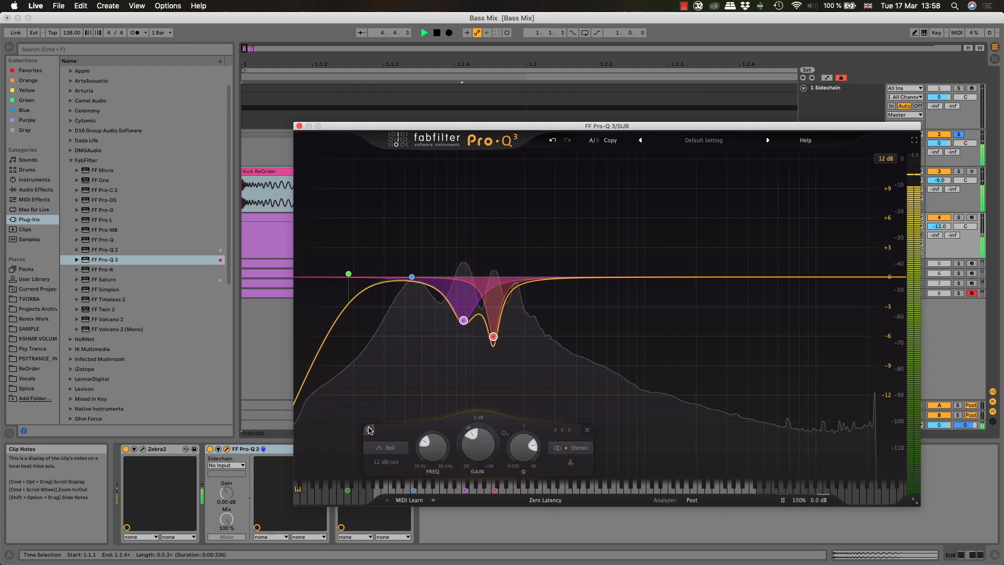
# Ease both selected cuts to about -2.6 dB at 87.307 Hz and -3.7 dB at 130.81 Hz
pyautogui.press('space')
pyautogui.moveTo(481, 454); pyautogui.dragTo(482, 453)
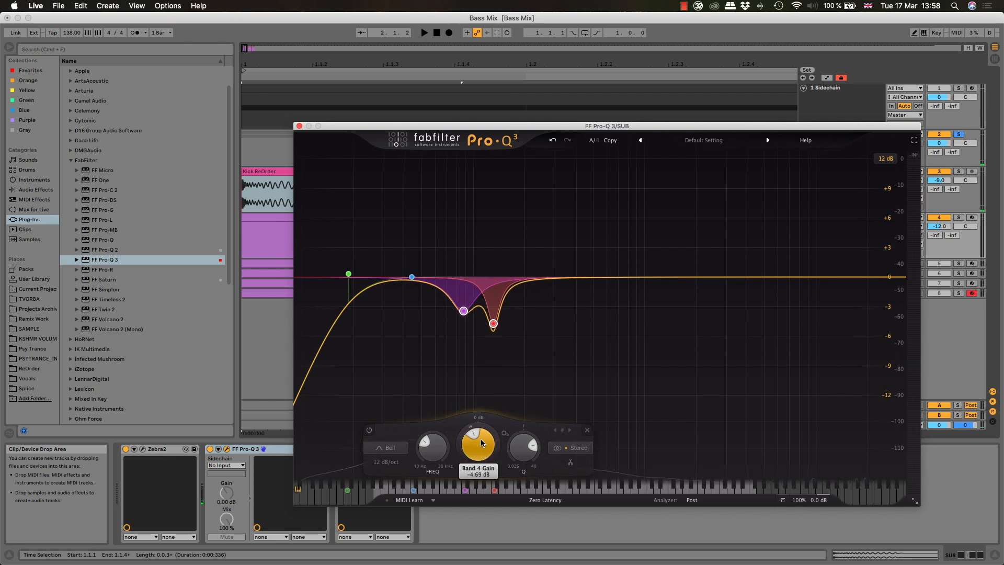
pyautogui.press('space')
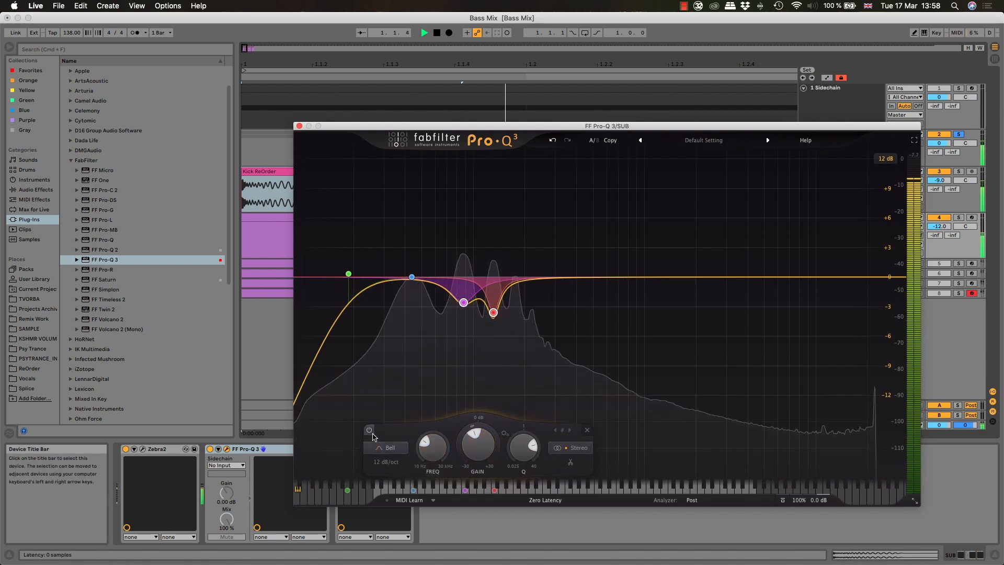
# Close the Pro-Q 3 window and compare the mix with the SUB's equalizer bypassed and active
pyautogui.click(299, 126)
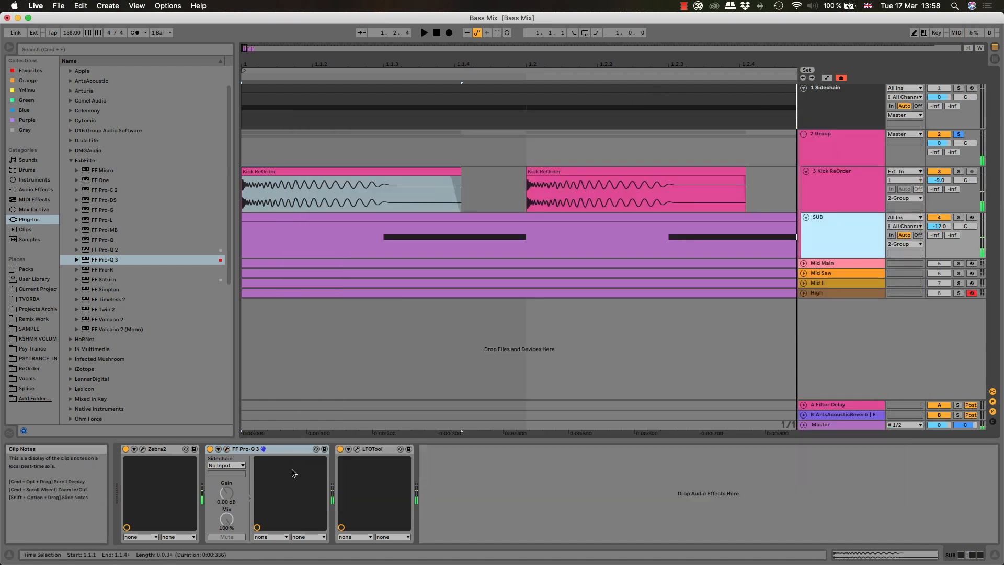
pyautogui.click(211, 449)
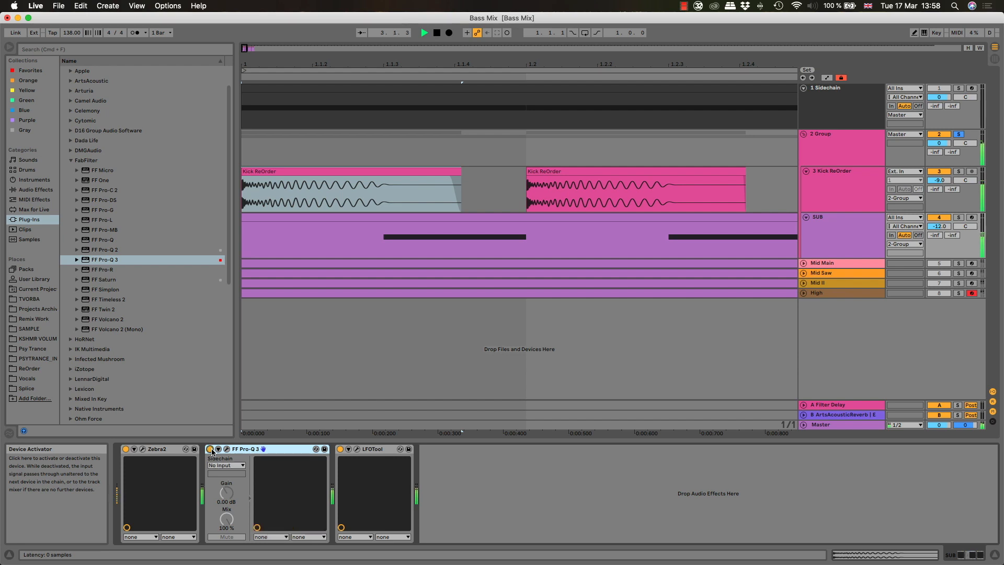
pyautogui.click(859, 229)
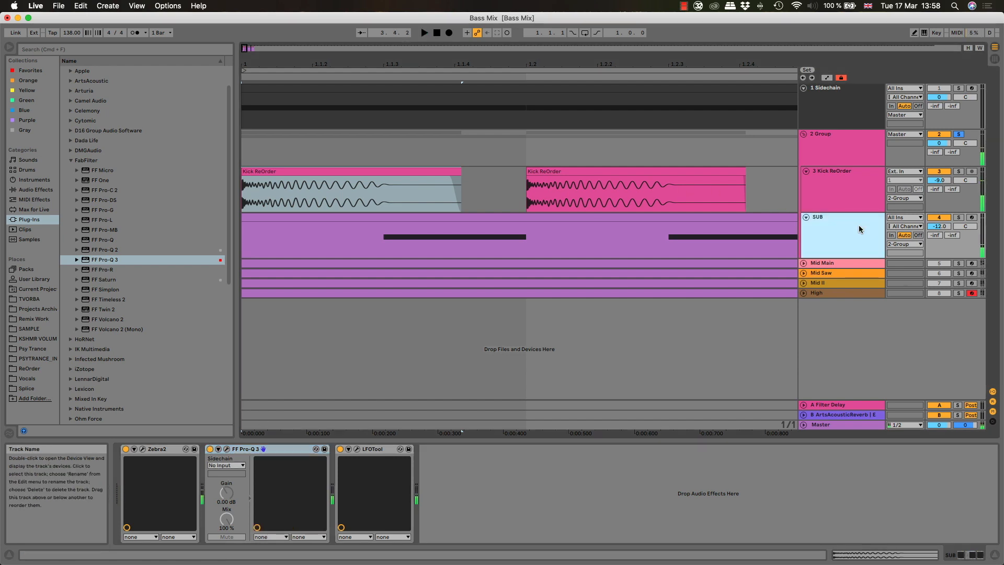
# Inspect the combined kick and SUB waveform in the group's LFOTool and set the SUB track volume to -11.0 dB
pyautogui.click(850, 156)
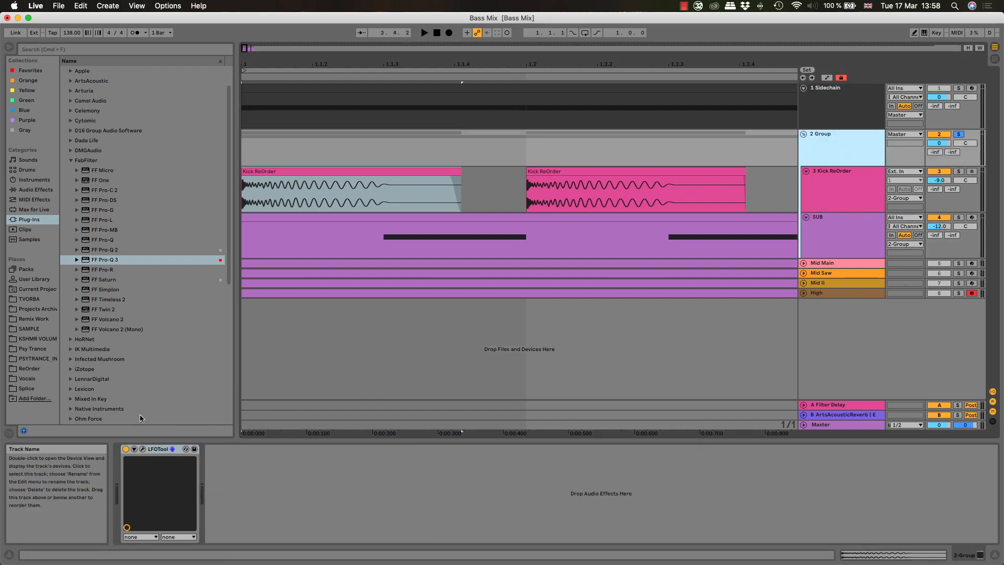
pyautogui.click(144, 450)
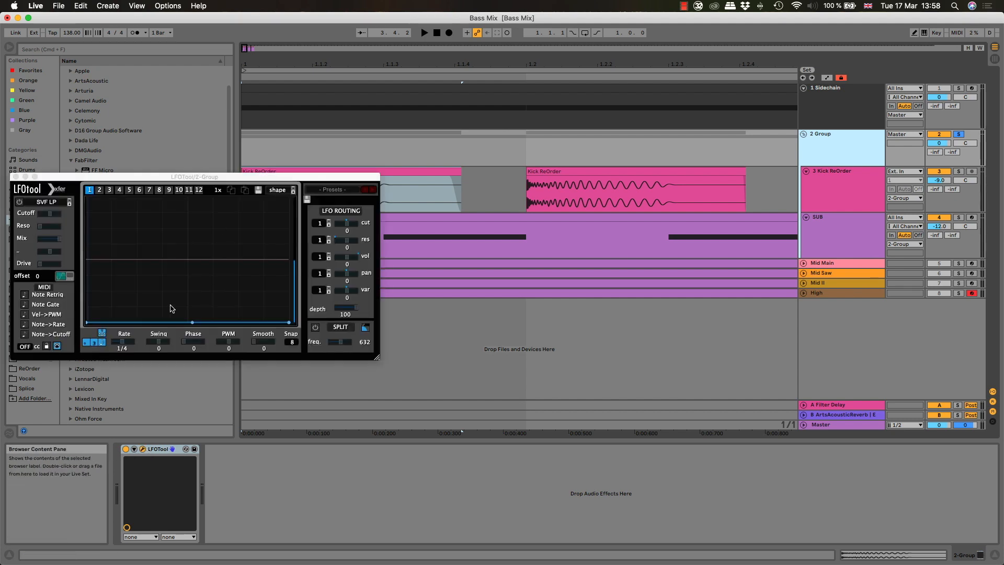
pyautogui.press('space')
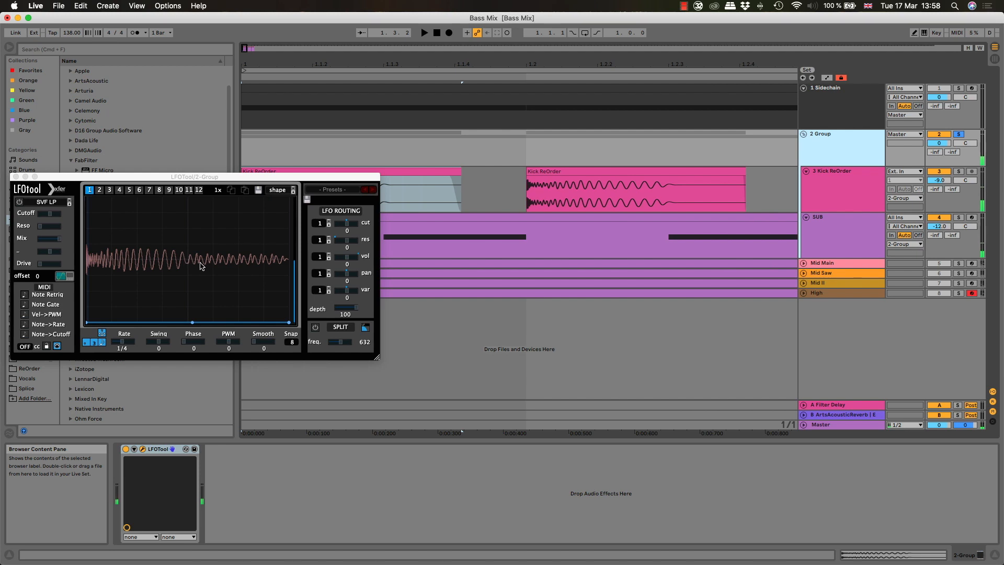
pyautogui.click(944, 228)
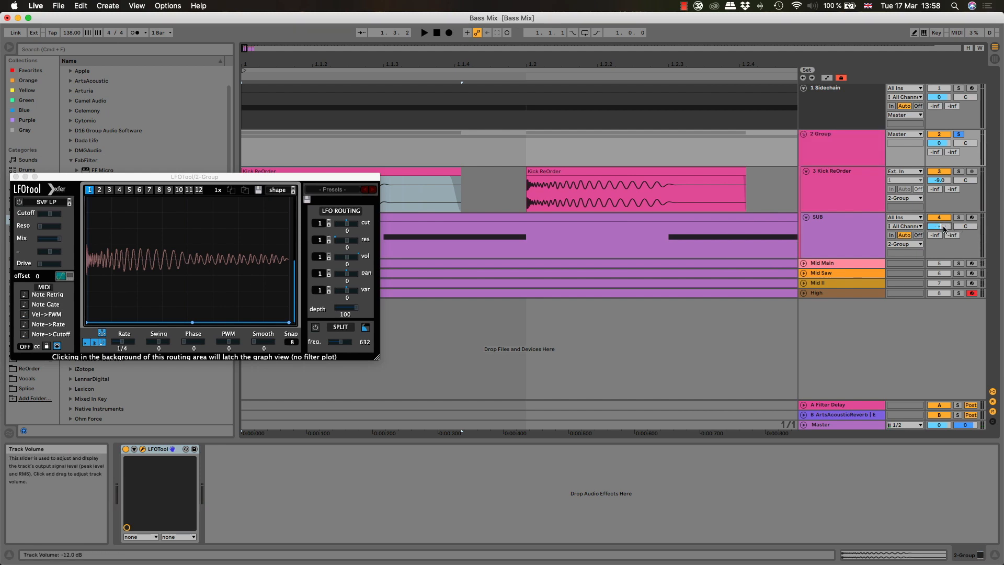
pyautogui.press('space')
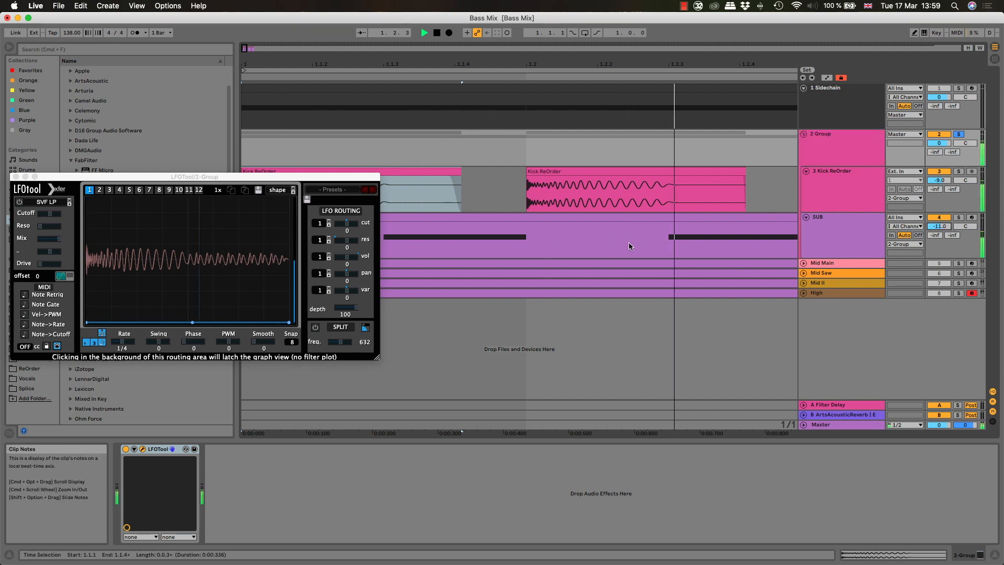
# Turn off the group's solo, activate the Mid Main, Mid Saw, Mid II and High tracks, and play all layers with the kick
pyautogui.click(817, 221)
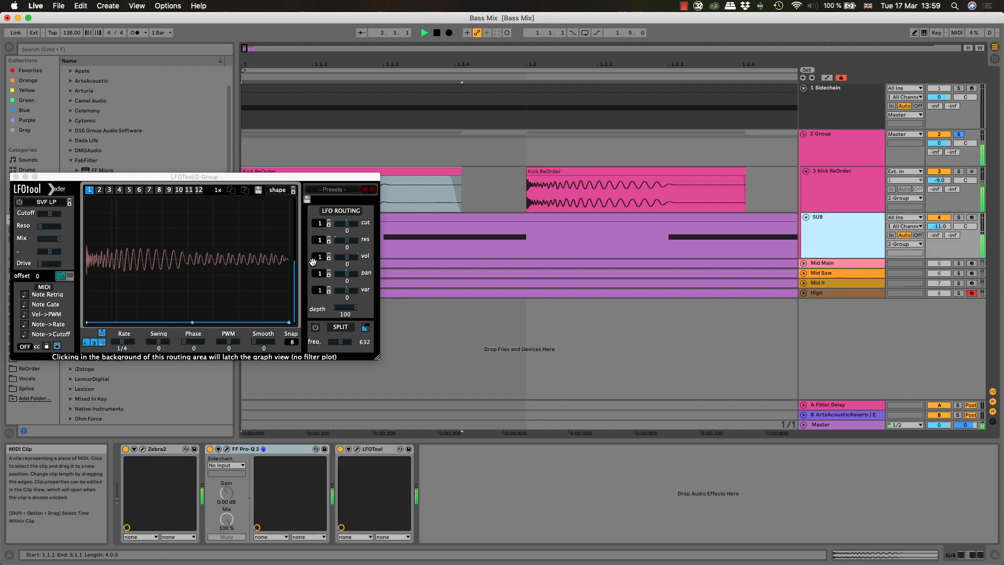
pyautogui.click(16, 178)
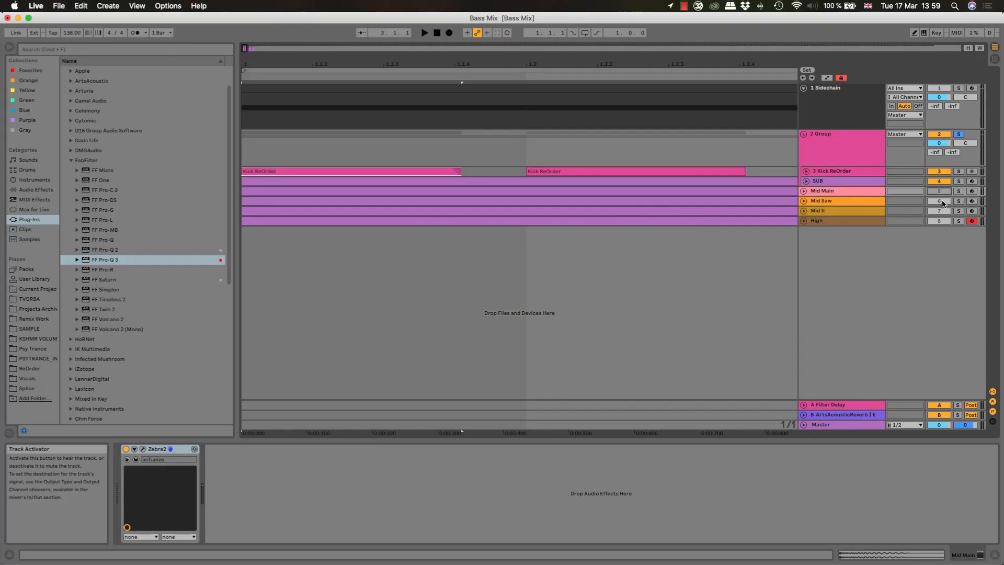
pyautogui.click(945, 193)
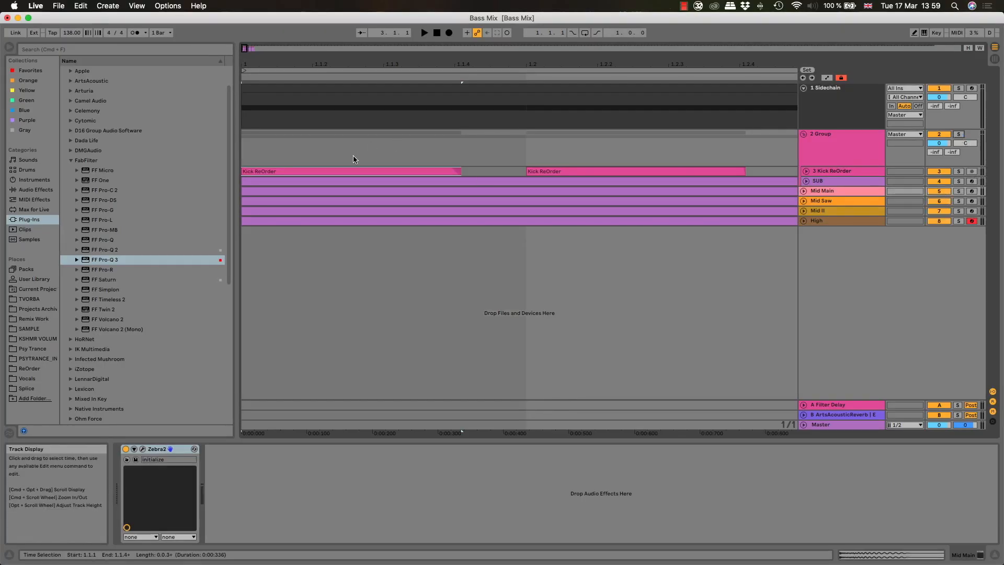
pyautogui.click(344, 170)
pyautogui.press('space')
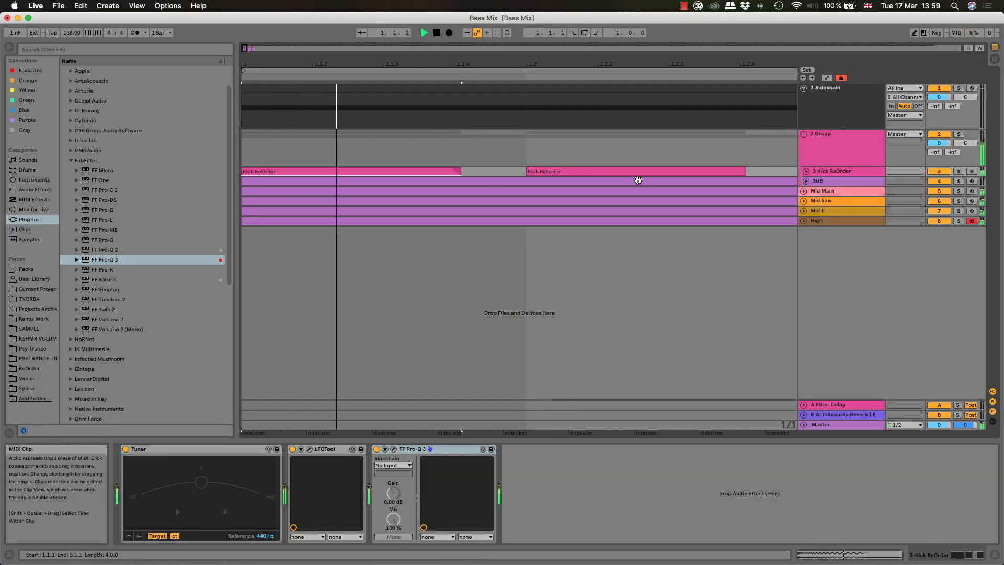
pyautogui.moveTo(641, 64); pyautogui.dragTo(641, 119)
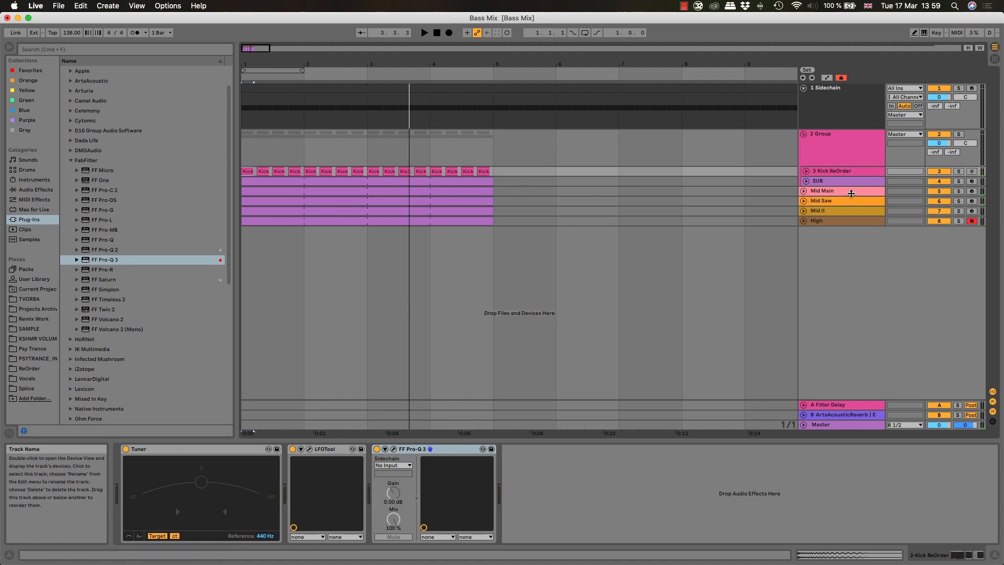
# Deactivate the Mid Saw, Mid II and High tracks and add FF Pro-Q 3 after Zebra2 on the Mid Main track
pyautogui.click(851, 192)
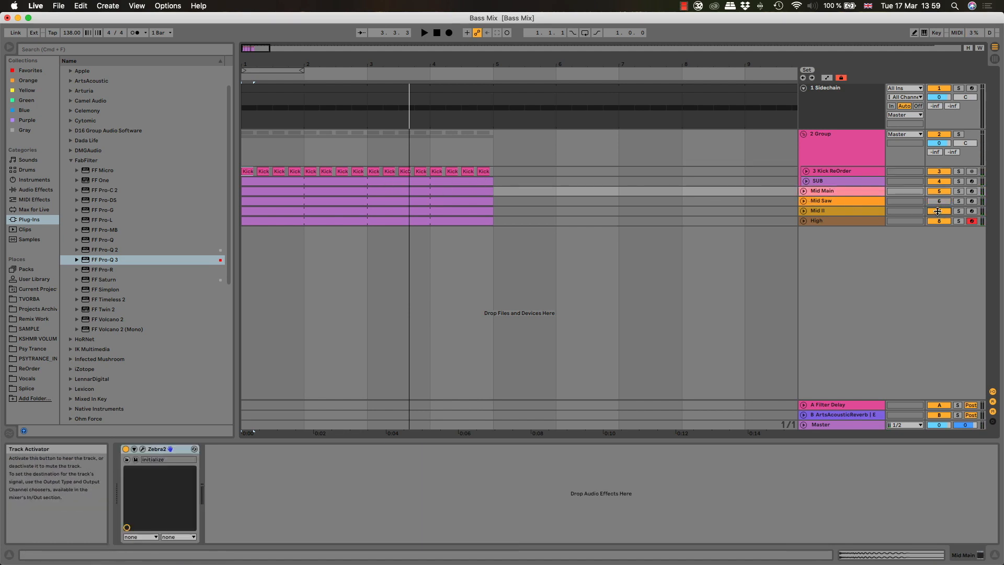
pyautogui.press('space')
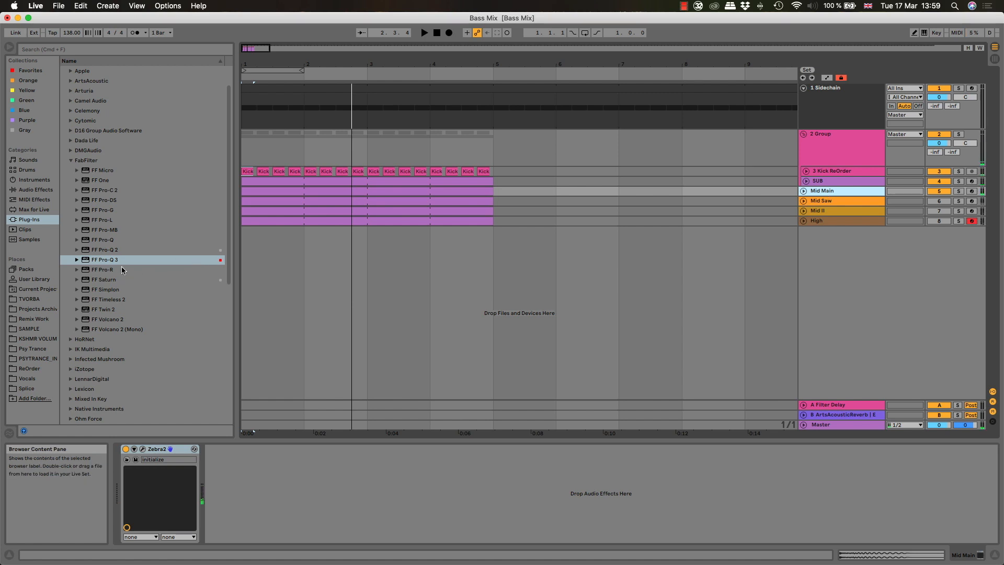
pyautogui.click(106, 261)
pyautogui.moveTo(289, 512); pyautogui.dragTo(290, 511)
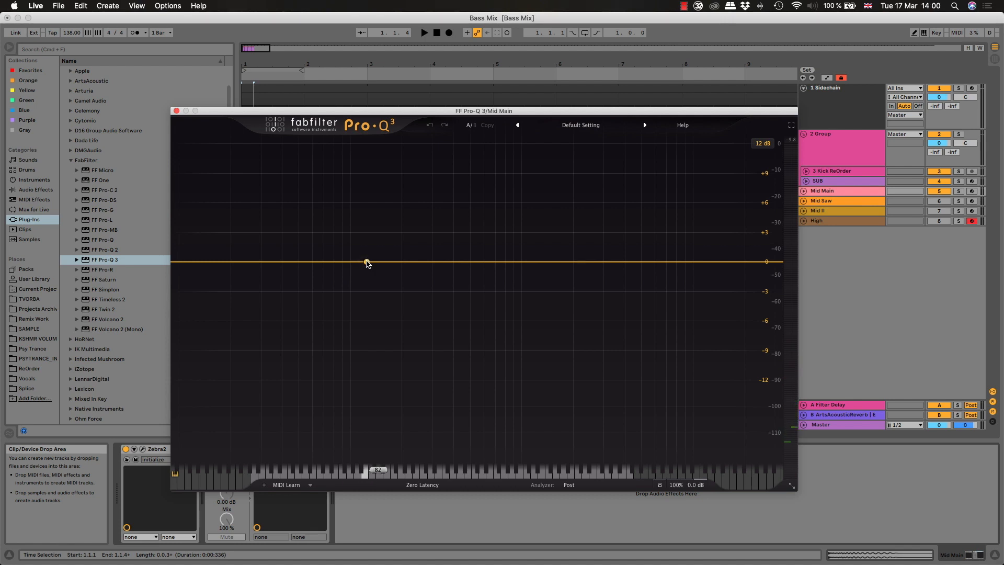
# Create a 12 dB/oct Low Cut band at about 154.7 Hz in Mid Main's Pro-Q 3
pyautogui.click(367, 261)
pyautogui.click(274, 433)
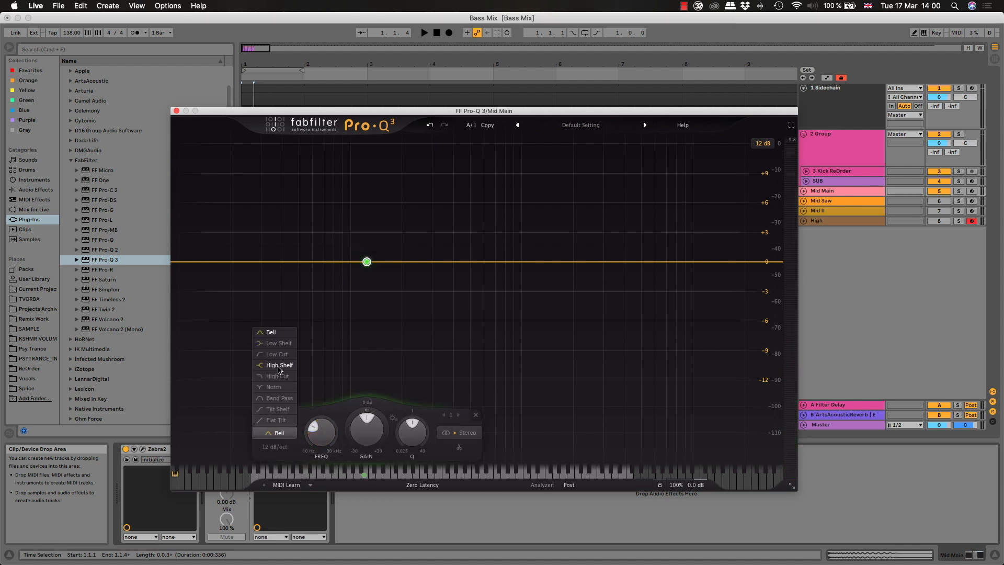
pyautogui.click(277, 354)
pyautogui.moveTo(370, 263); pyautogui.dragTo(385, 263)
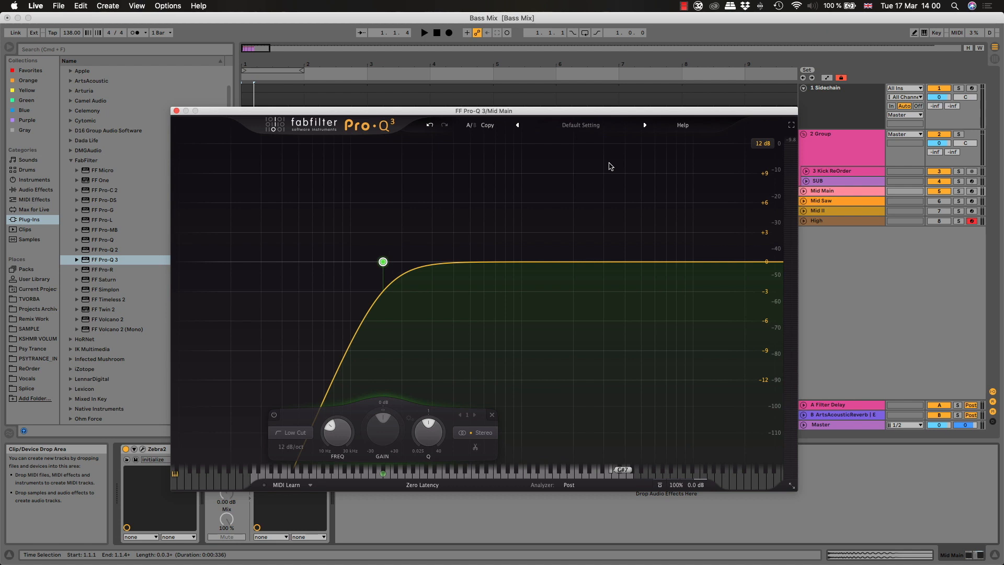
# Play the mix and compare it with Mid Main's equalizer bypassed and active
pyautogui.press('space')
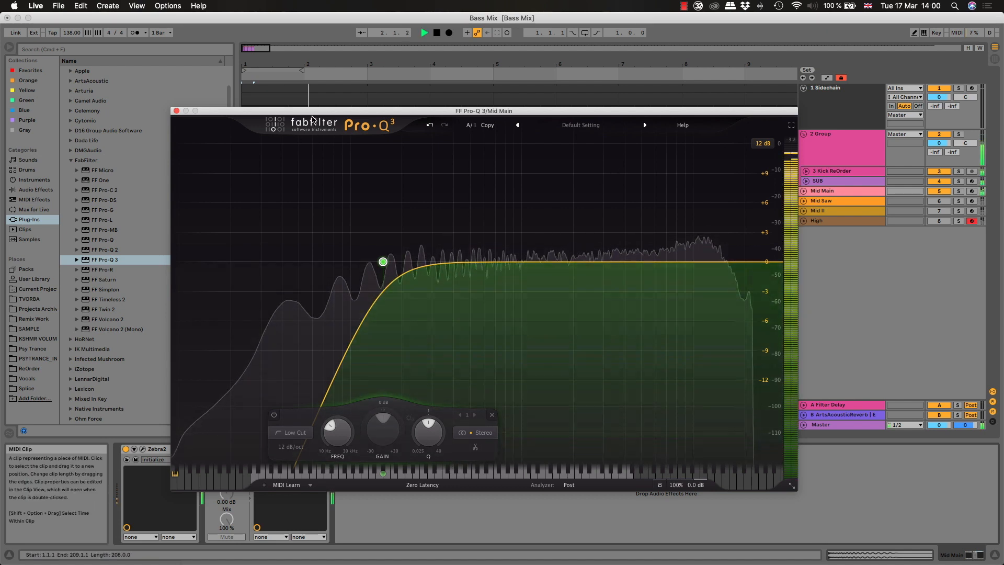
pyautogui.moveTo(313, 111); pyautogui.dragTo(392, 31)
pyautogui.click(210, 450)
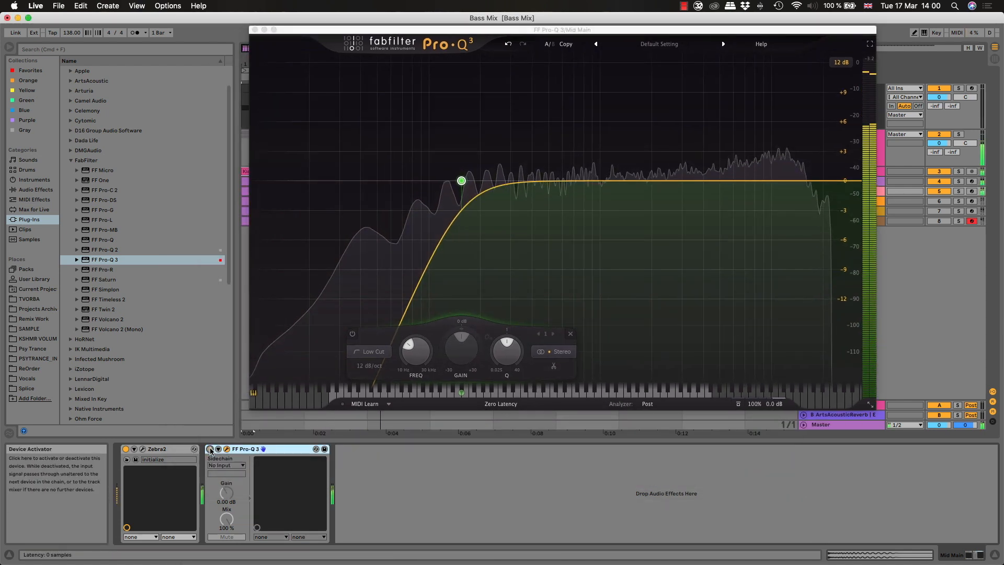
pyautogui.click(210, 449)
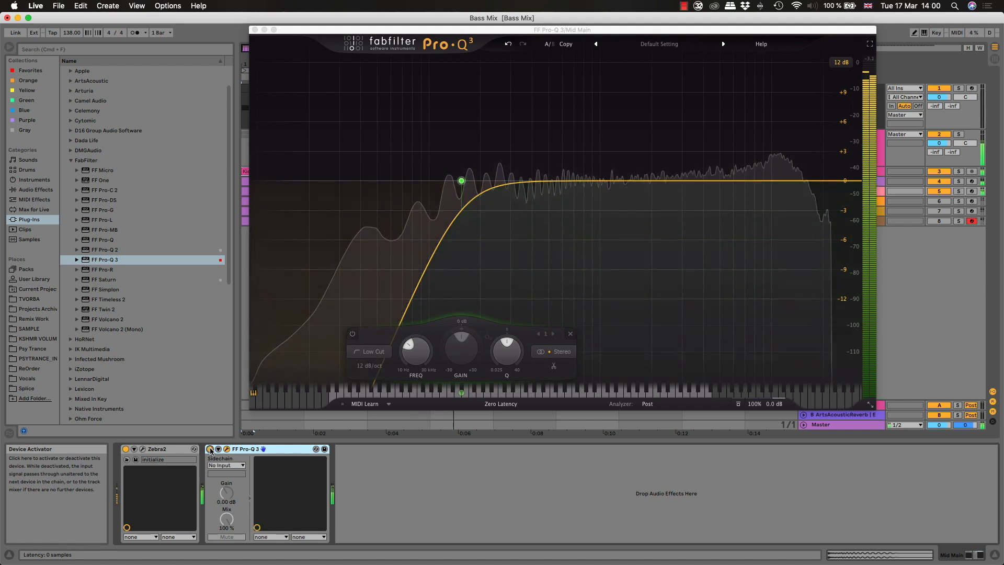
# Steepen Mid Main's low cut to 24 dB/oct and raise its frequency to about 173.9 Hz during playback
pyautogui.click(462, 182)
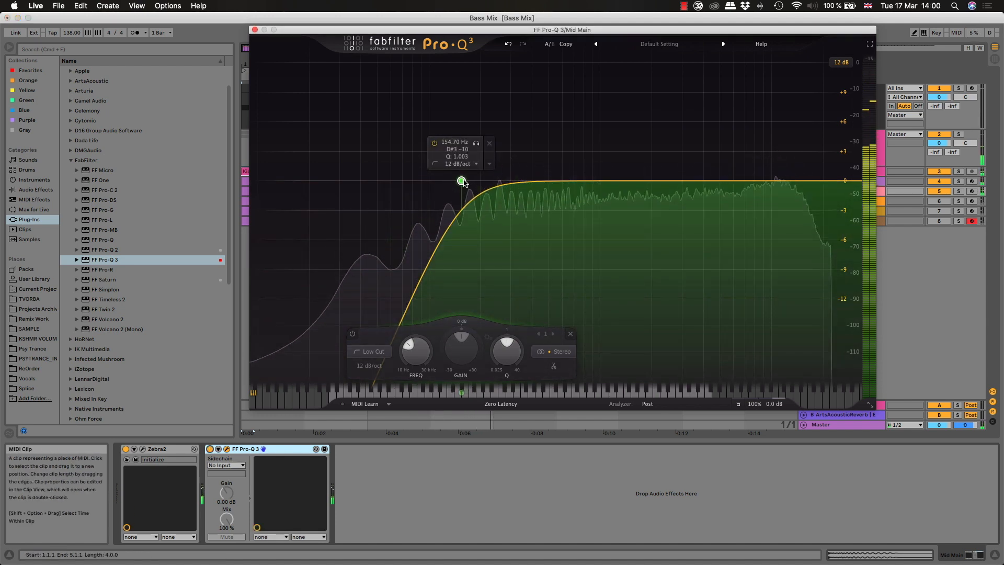
pyautogui.click(369, 366)
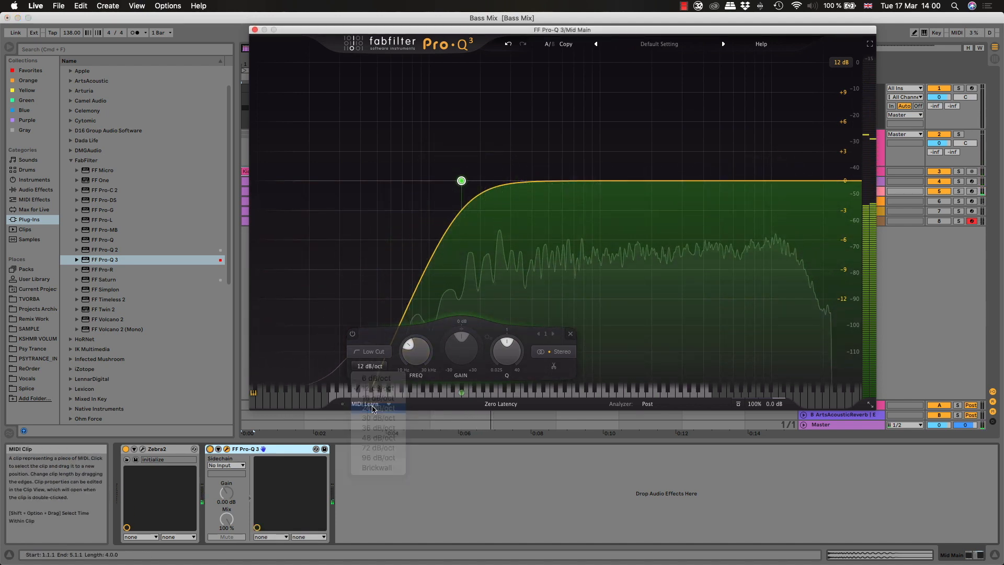
pyautogui.click(374, 408)
pyautogui.moveTo(477, 30); pyautogui.dragTo(428, 68)
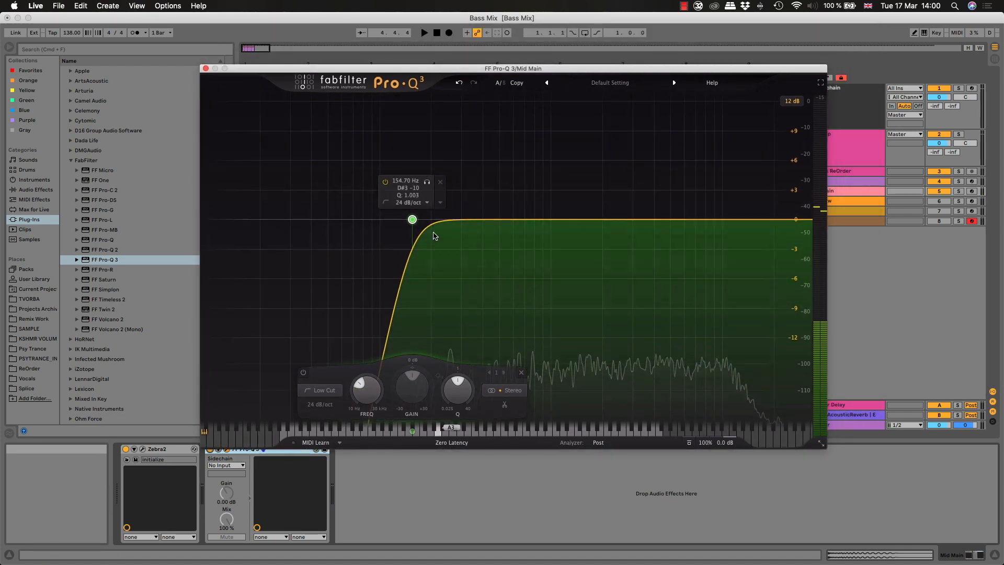
pyautogui.press('space')
pyautogui.moveTo(413, 222); pyautogui.dragTo(421, 223)
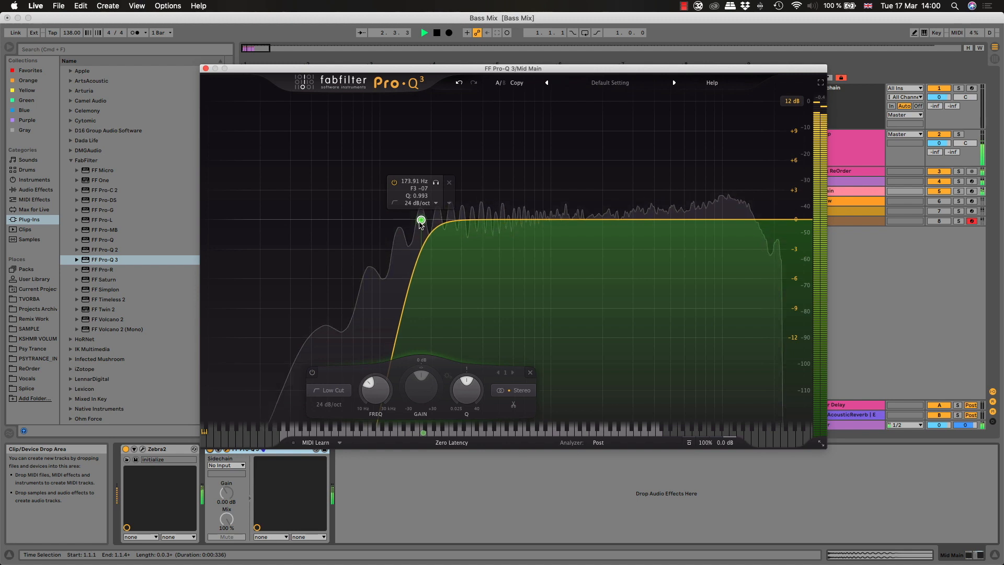
# Check the mix with Mid Main's low cut bypassed, and close the Pro-Q 3 window
pyautogui.click(211, 451)
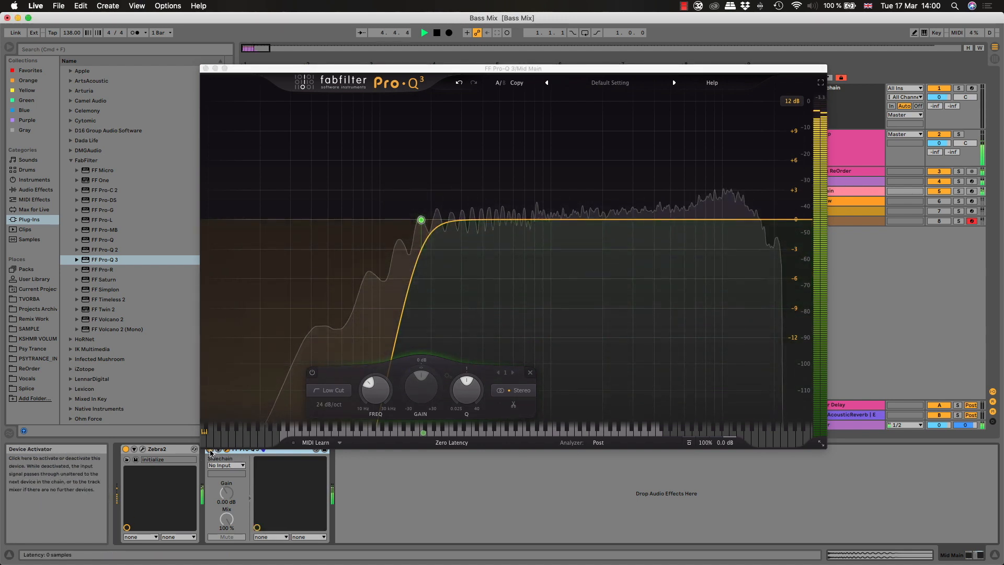
pyautogui.press('space')
pyautogui.click(206, 68)
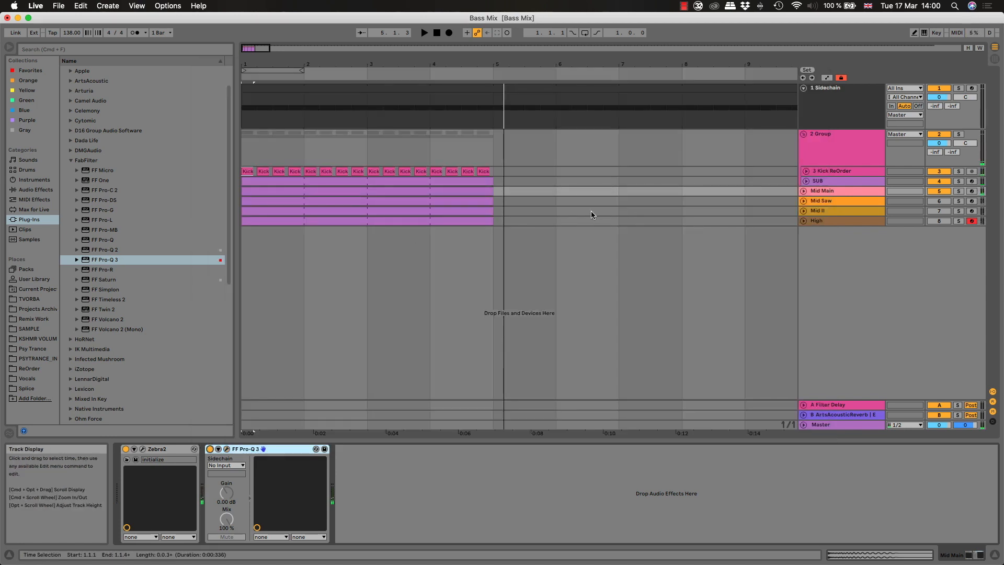
# Unfold the Mid Main track, set its volume to -14 dB and play the mix
pyautogui.moveTo(253, 56); pyautogui.dragTo(252, 74)
pyautogui.moveTo(831, 195); pyautogui.dragTo(830, 231)
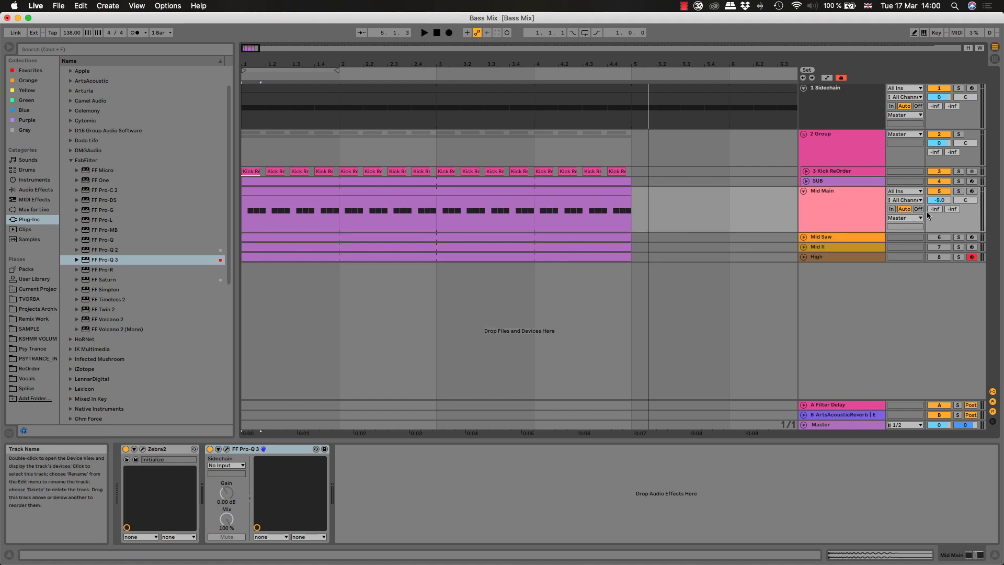
pyautogui.click(942, 202)
pyautogui.write('-')
pyautogui.write('14')
pyautogui.press('Return')
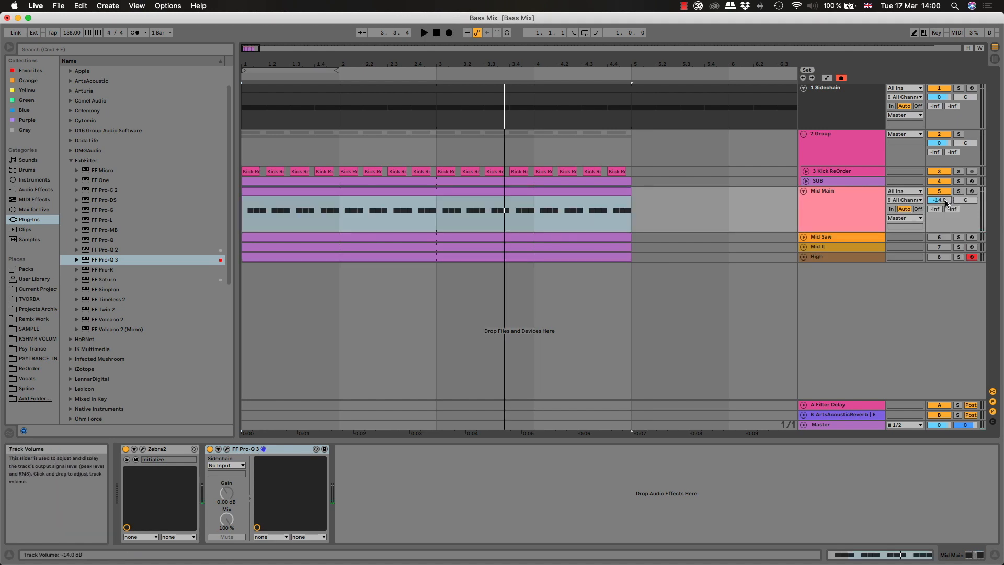
pyautogui.press('space')
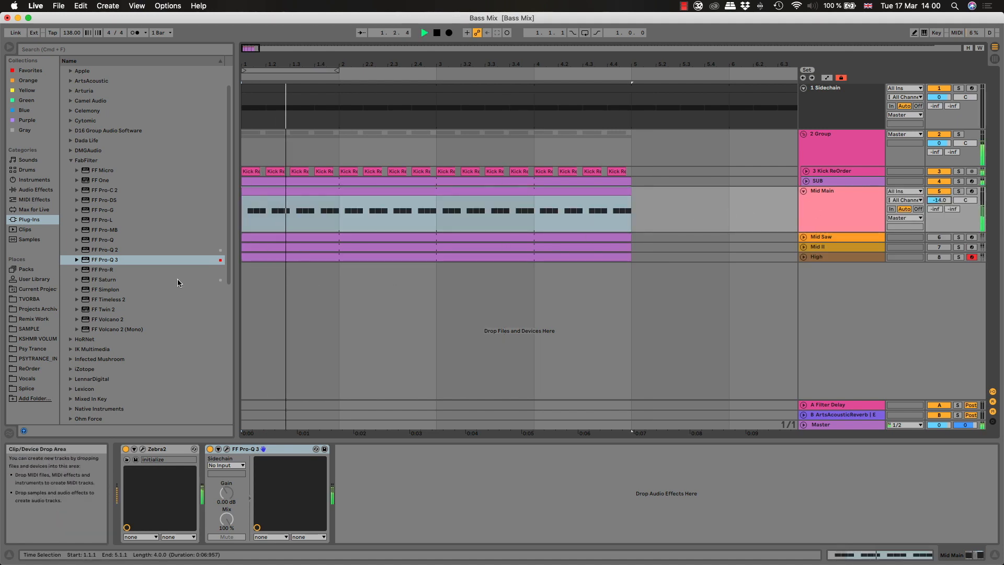
pyautogui.click(846, 180)
pyautogui.click(381, 452)
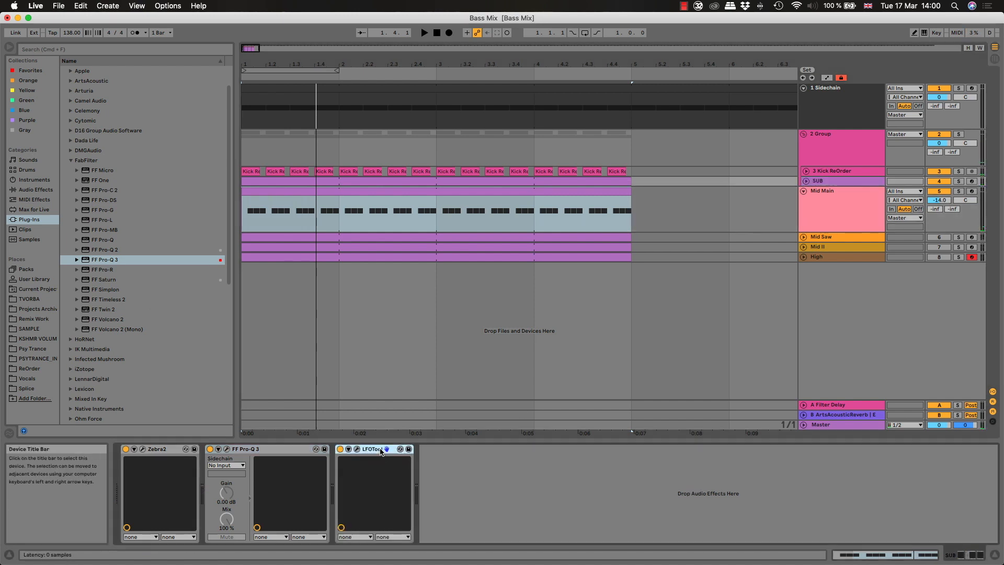
pyautogui.click(538, 199)
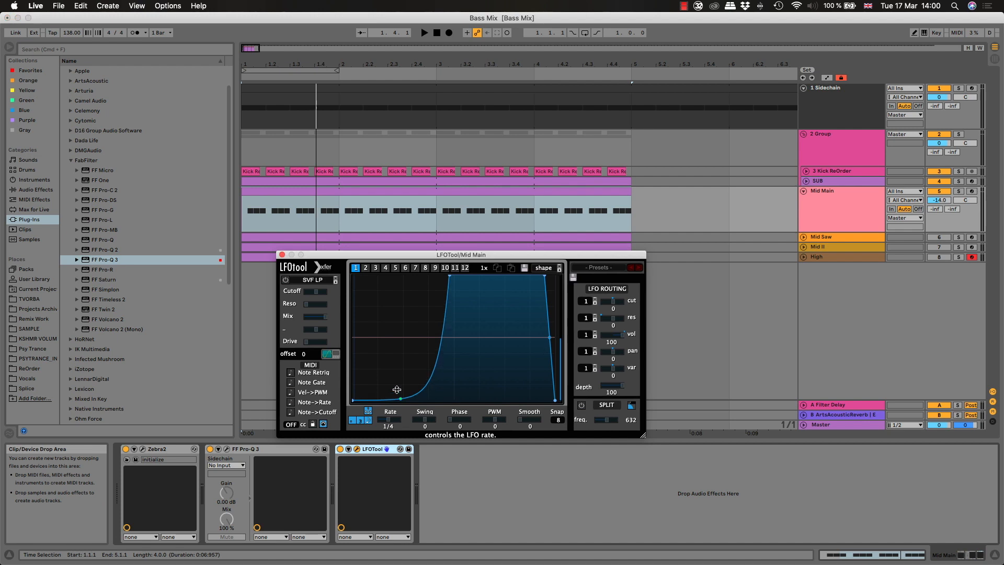
# Raise the start and end of Mid Main's LFOTool volume curve to about half height and compare playback with its effects toggled
pyautogui.moveTo(354, 394); pyautogui.dragTo(352, 339)
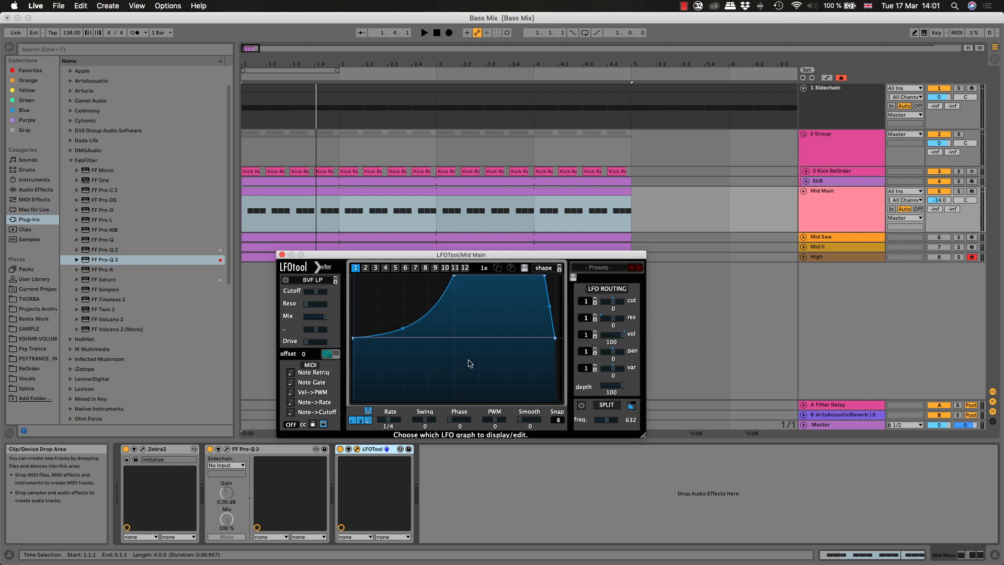
pyautogui.press('space')
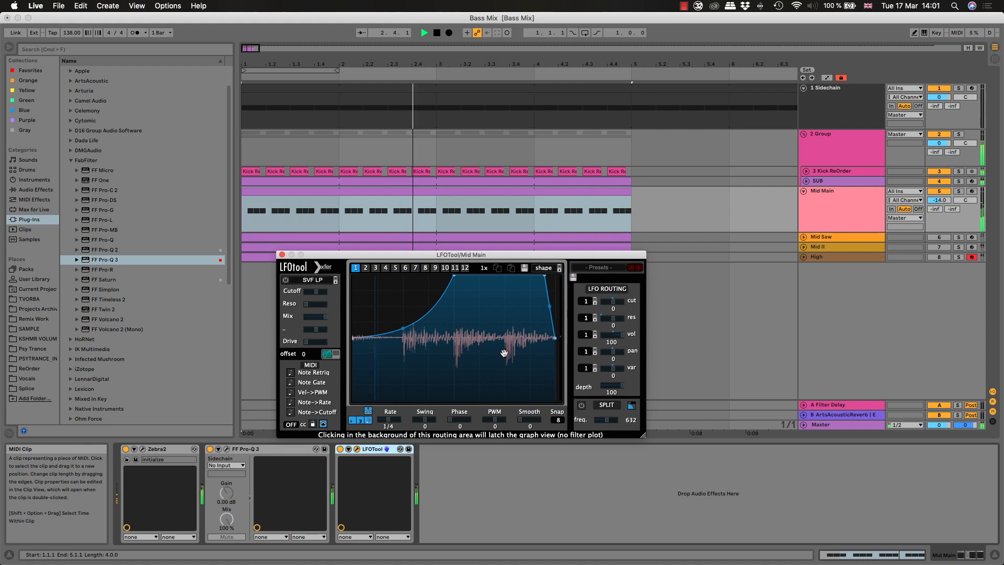
pyautogui.click(210, 449)
pyautogui.click(210, 449)
pyautogui.click(341, 449)
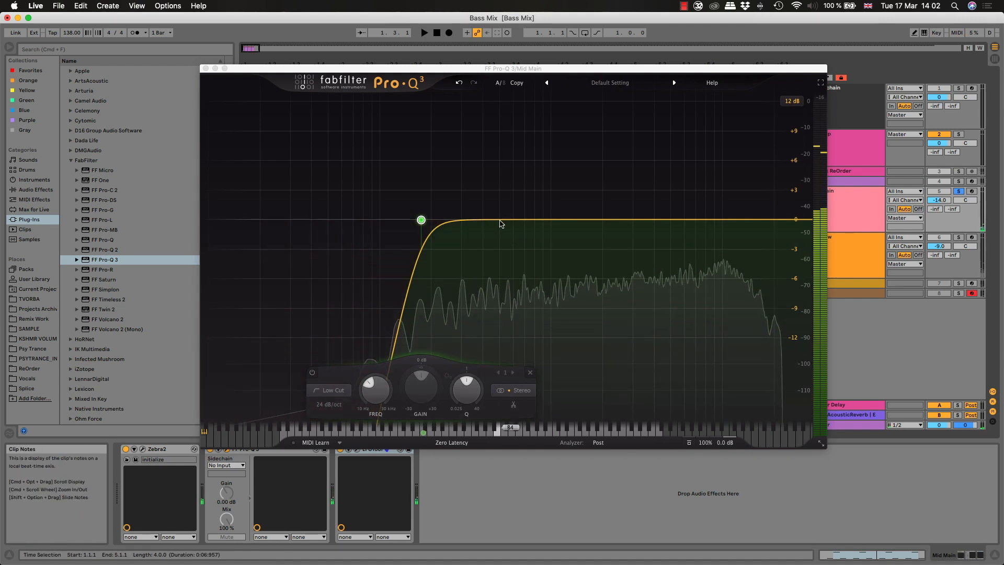
# Add a bell boost of about 4 dB above the low cut in Mid Main's Pro-Q 3 and check it against the bypassed equalizer
pyautogui.moveTo(498, 211); pyautogui.dragTo(496, 179)
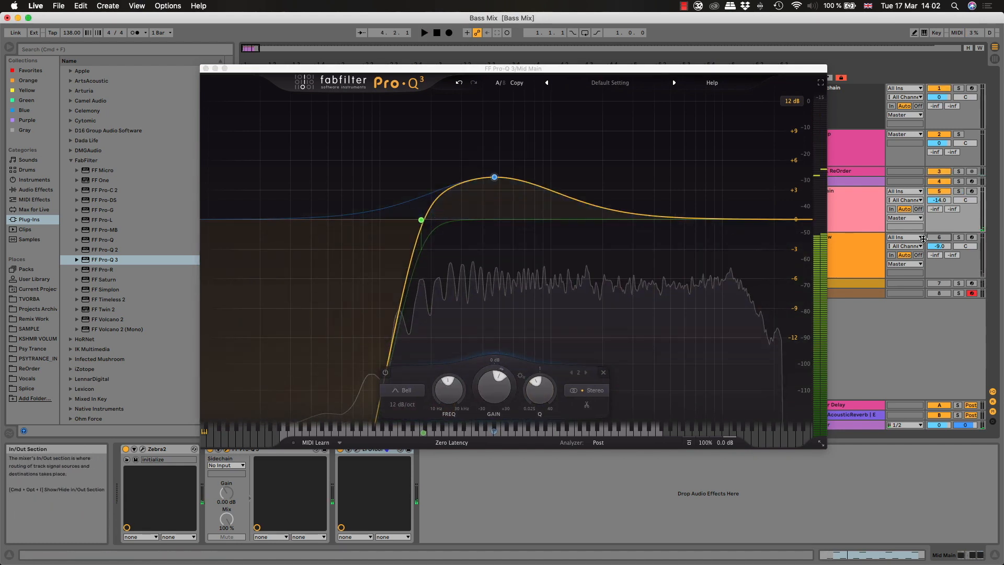
pyautogui.press('space')
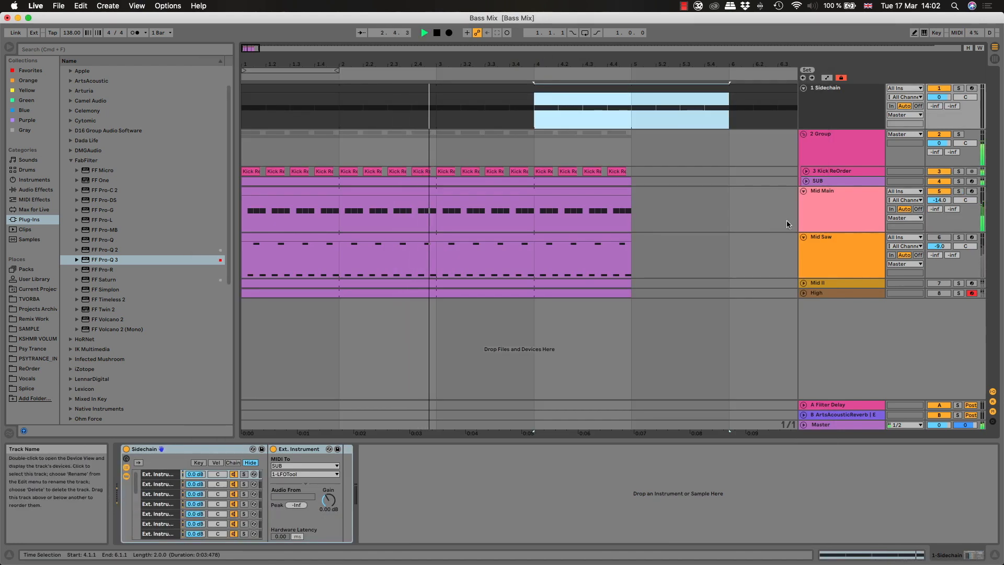
pyautogui.click(842, 215)
pyautogui.click(210, 450)
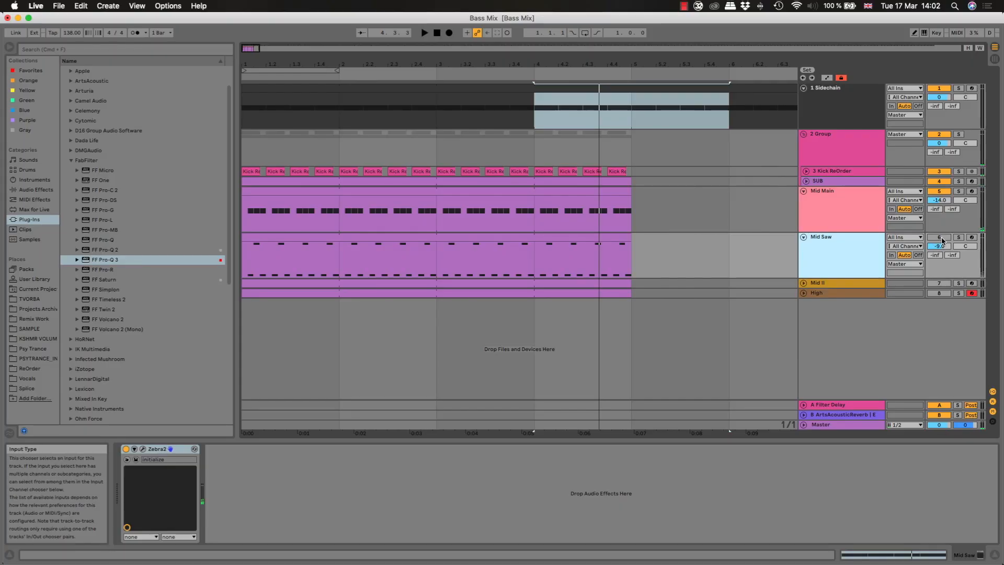
# Activate the Mid Saw track and select its MIDI clips across bars 1 to 4
pyautogui.click(941, 239)
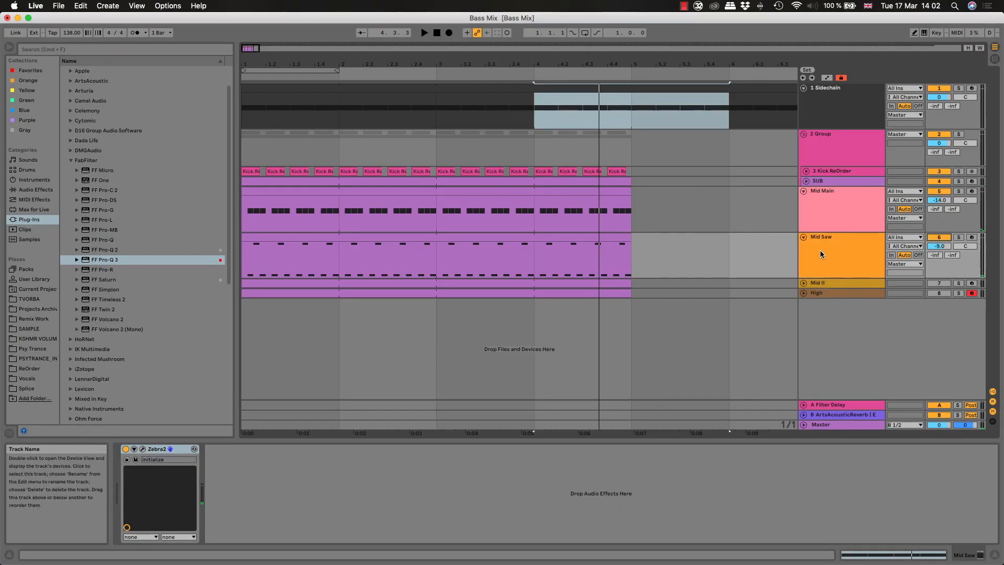
pyautogui.click(849, 245)
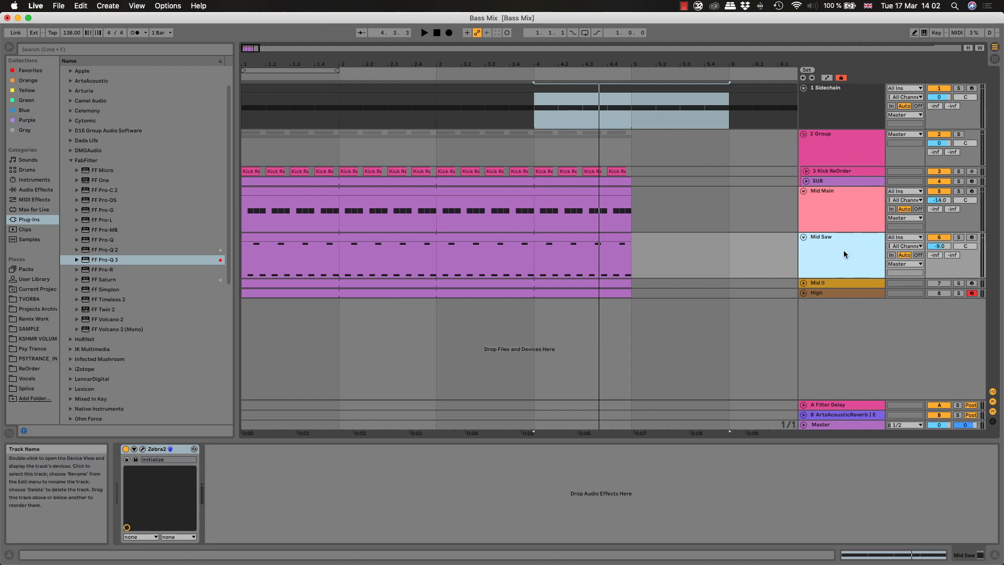
pyautogui.click(839, 171)
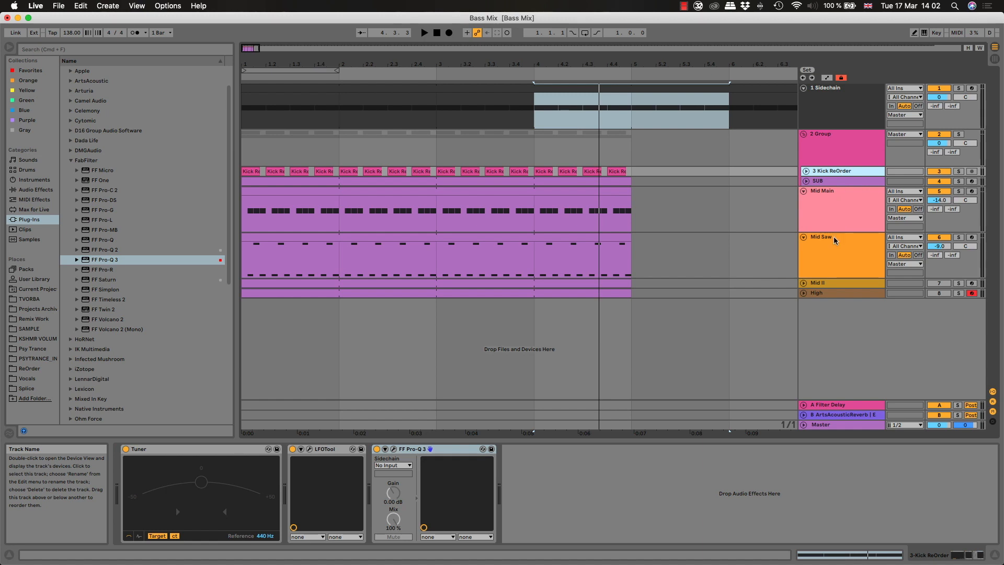
pyautogui.click(828, 191)
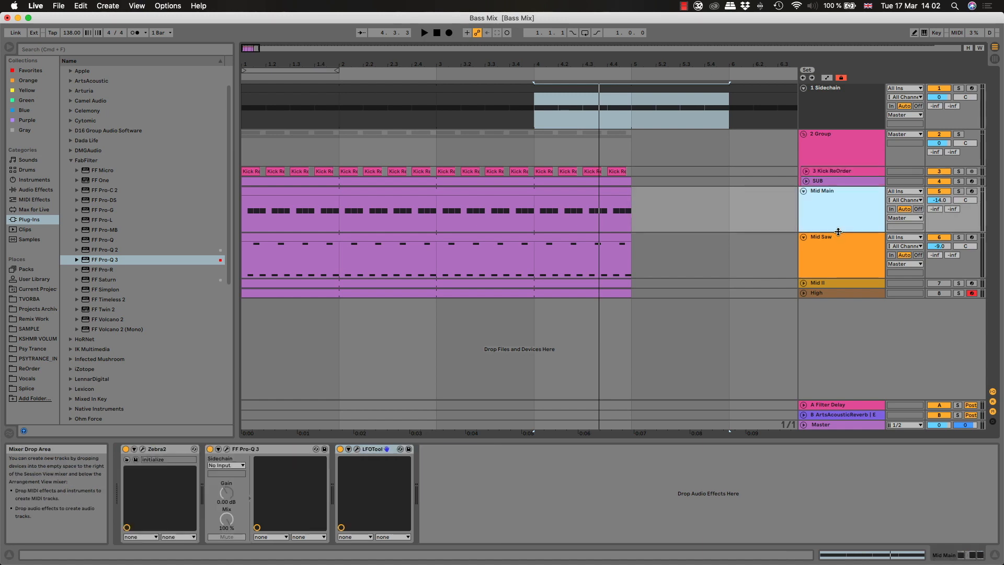
pyautogui.click(830, 244)
pyautogui.click(506, 238)
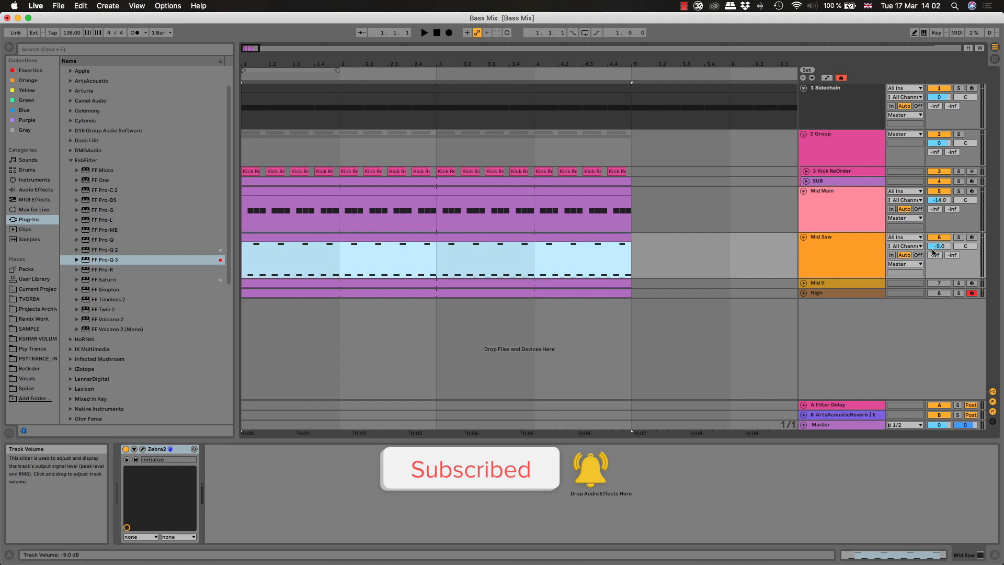
# Add FF Pro-Q 3 after Zebra2 on the Mid Saw track and lower the track's volume to -15 dB during playback
pyautogui.click(811, 246)
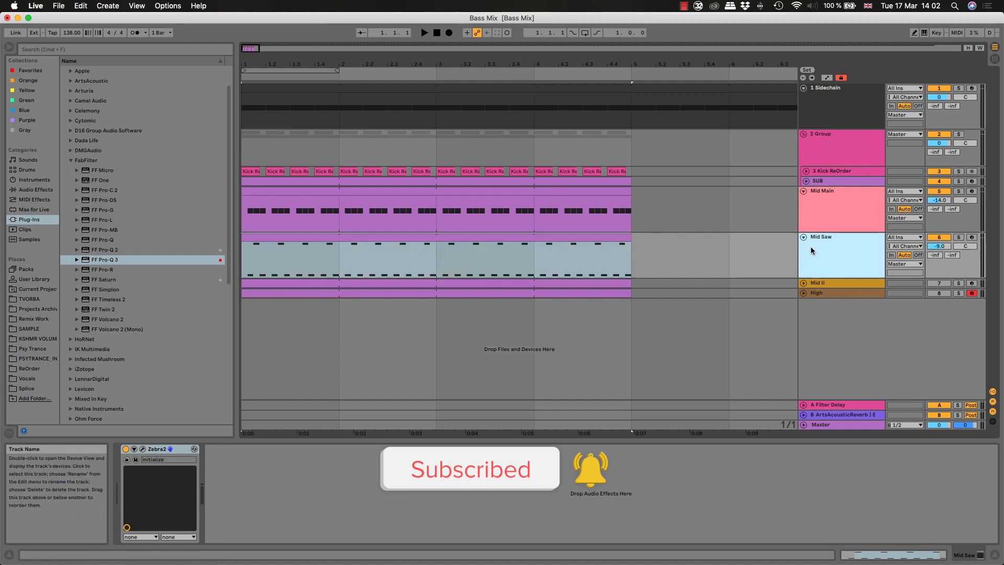
pyautogui.press('space')
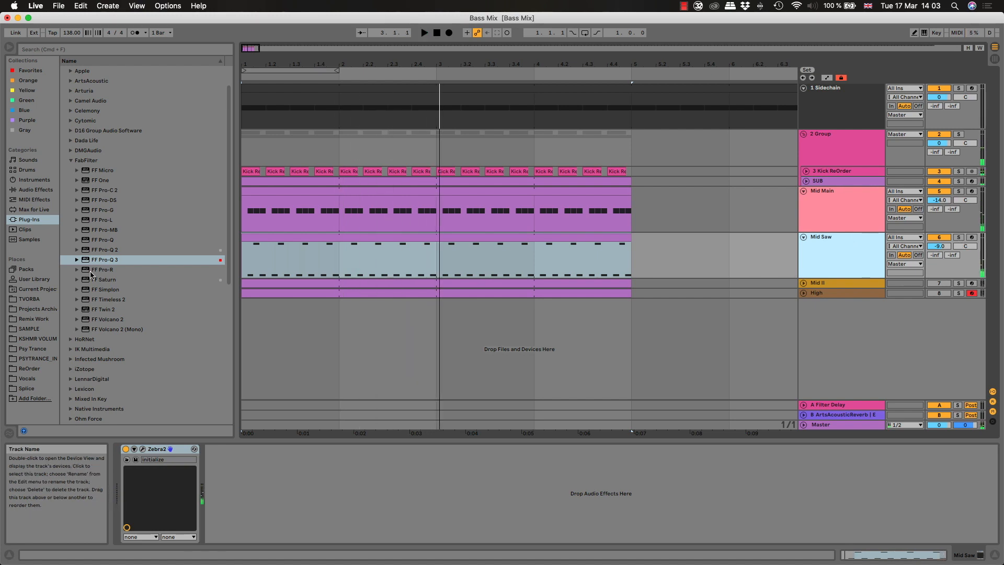
pyautogui.moveTo(121, 260); pyautogui.dragTo(262, 504)
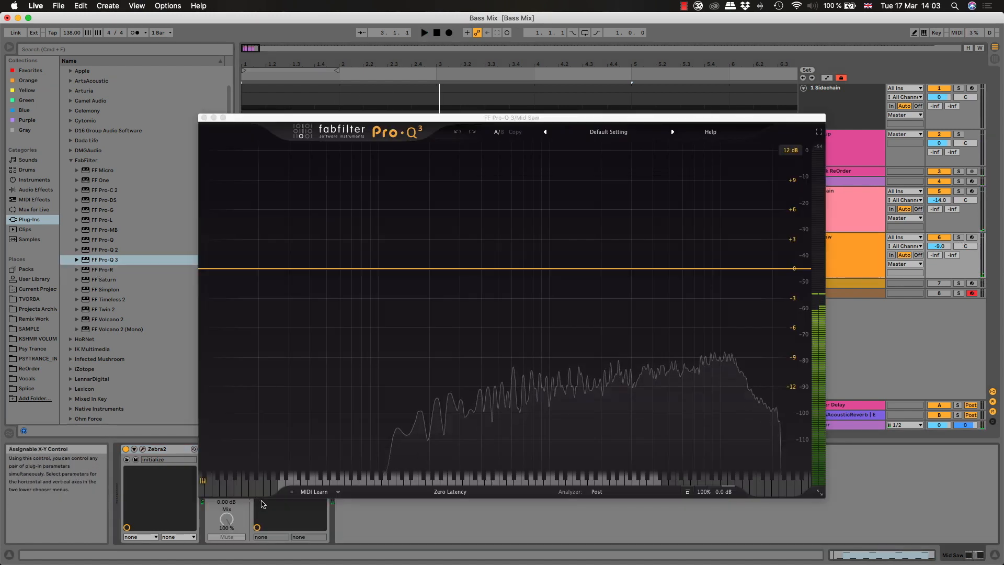
pyautogui.moveTo(571, 120); pyautogui.dragTo(440, 129)
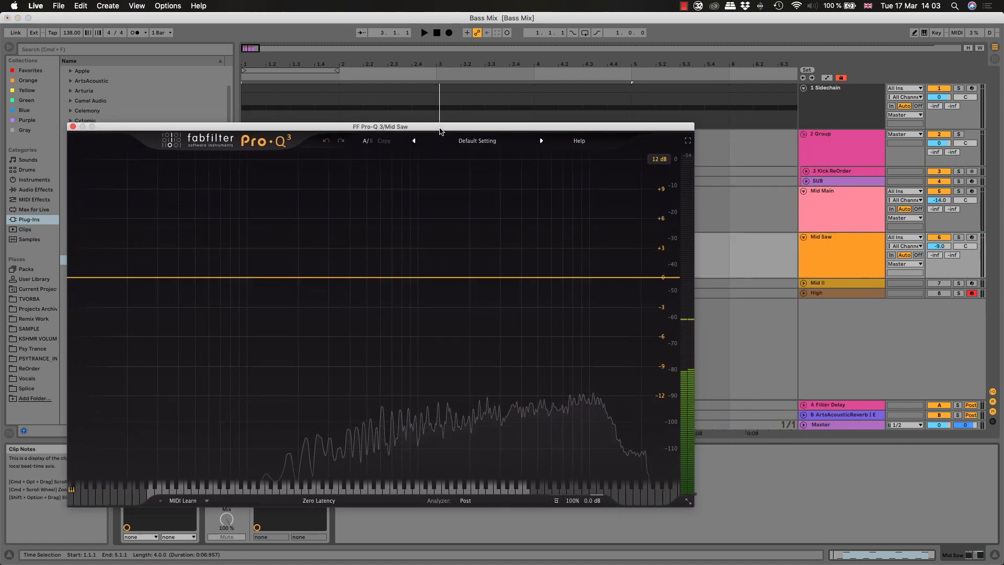
pyautogui.click(938, 249)
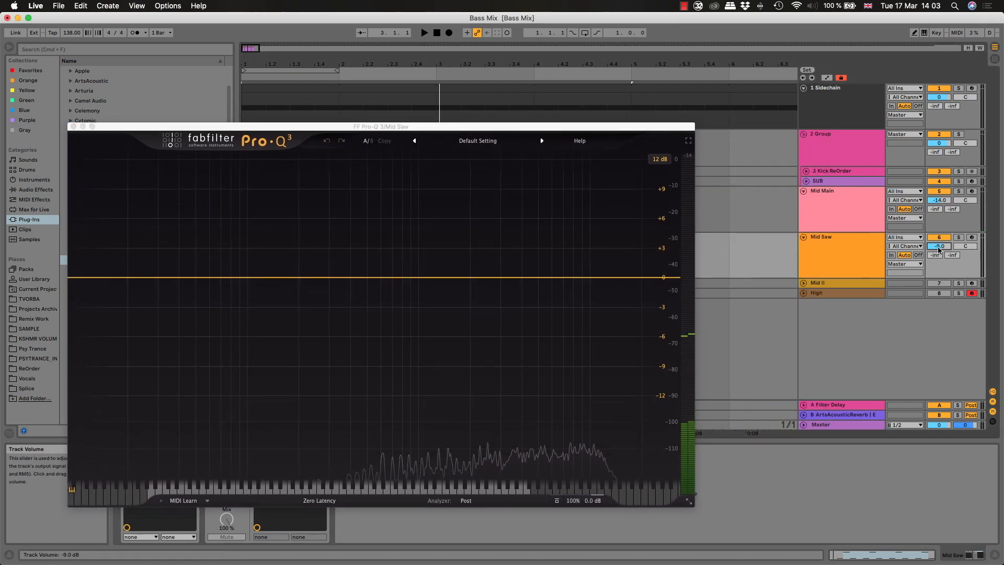
pyautogui.write('-')
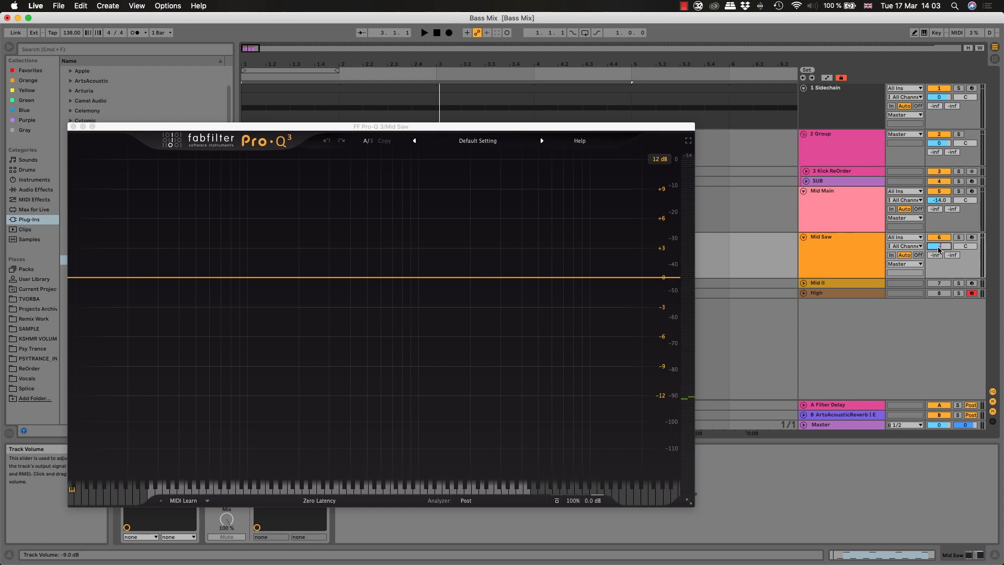
pyautogui.press('space')
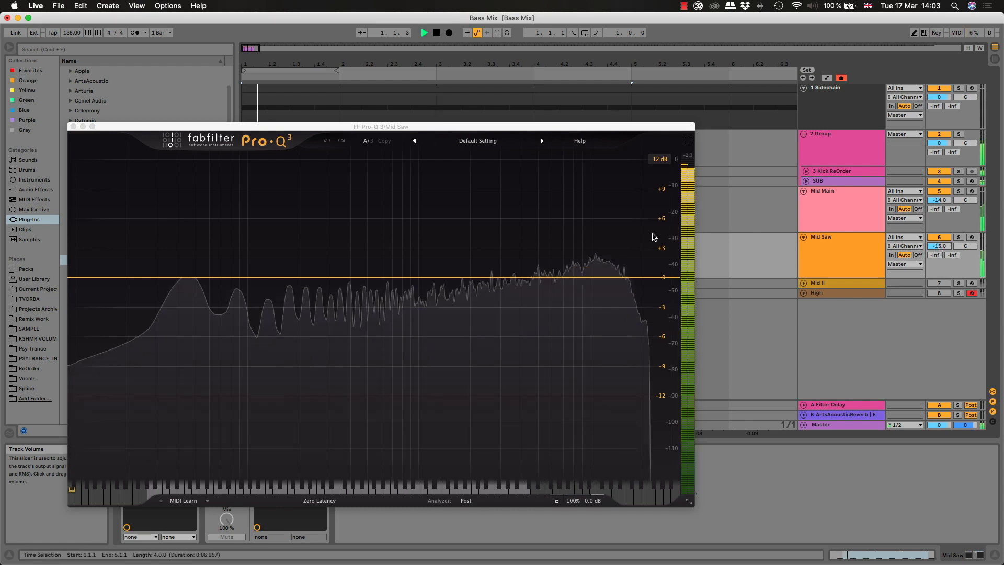
# Add a 12 dB/oct low cut at about 371 Hz in Mid Saw's Pro-Q 3
pyautogui.click(81, 278)
pyautogui.moveTo(81, 278); pyautogui.dragTo(304, 285)
pyautogui.moveTo(319, 285); pyautogui.dragTo(344, 285)
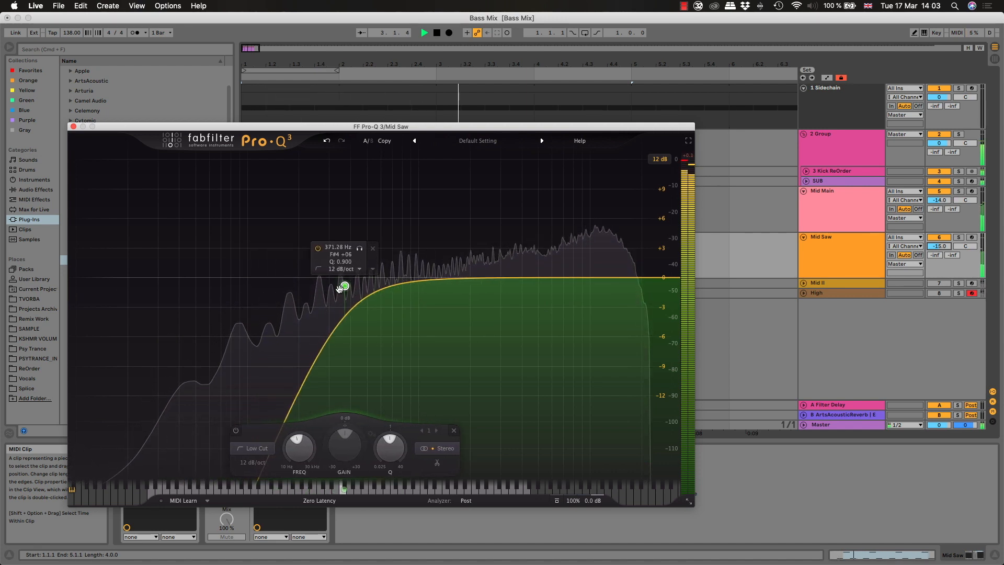
# Set the Mid Saw track volume to -20 dB and play the mix to check it
pyautogui.click(945, 248)
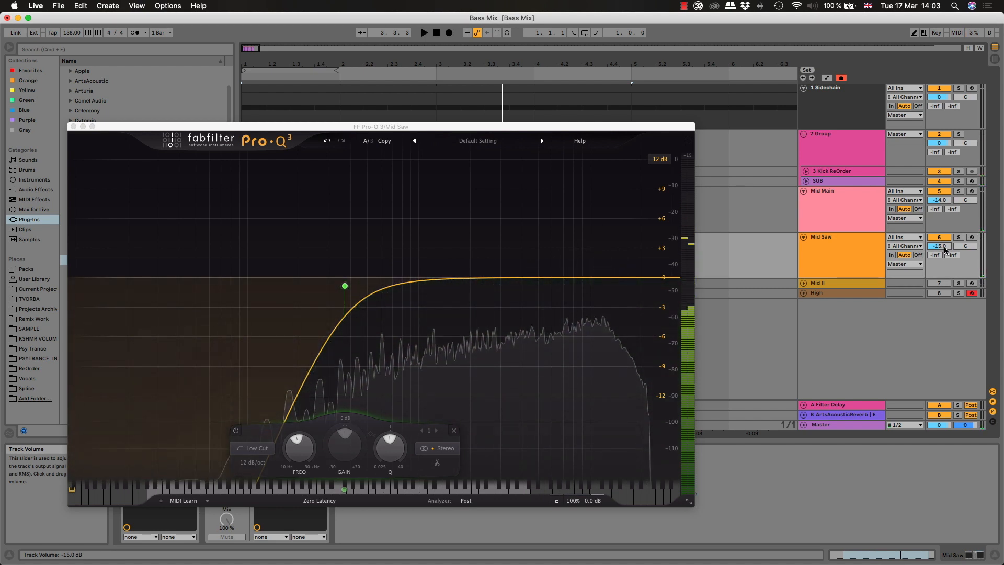
pyautogui.write('-20')
pyautogui.press('Return')
pyautogui.press('space')
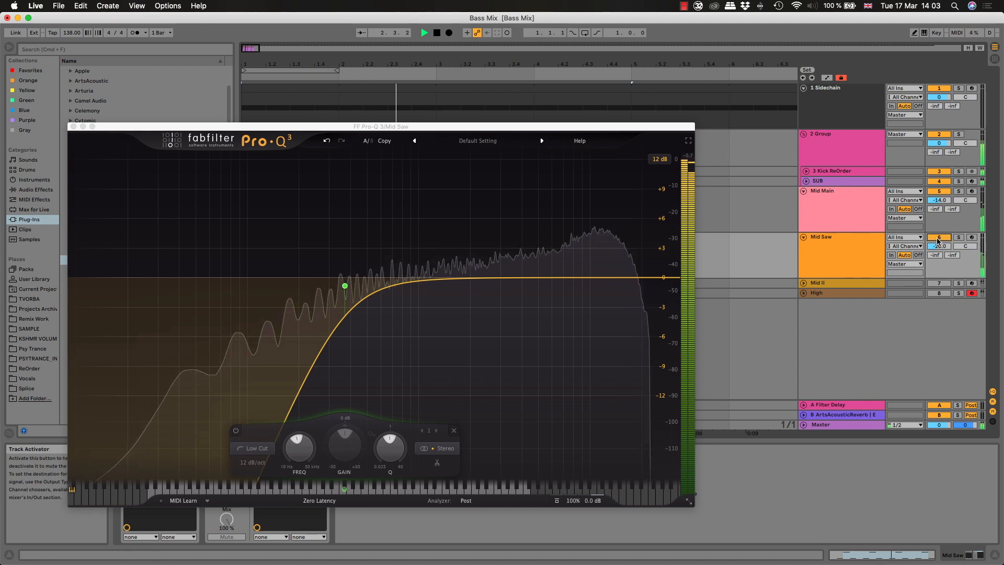
# Solo Mid Saw and add a bell band at about 11.8 kHz with 0 dB gain in its Pro-Q 3
pyautogui.click(959, 237)
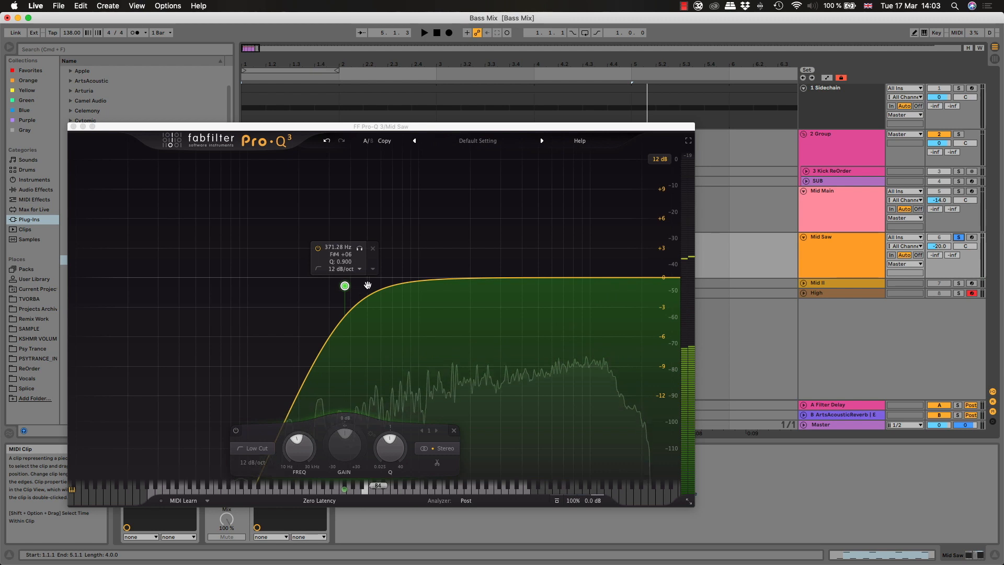
pyautogui.press('space')
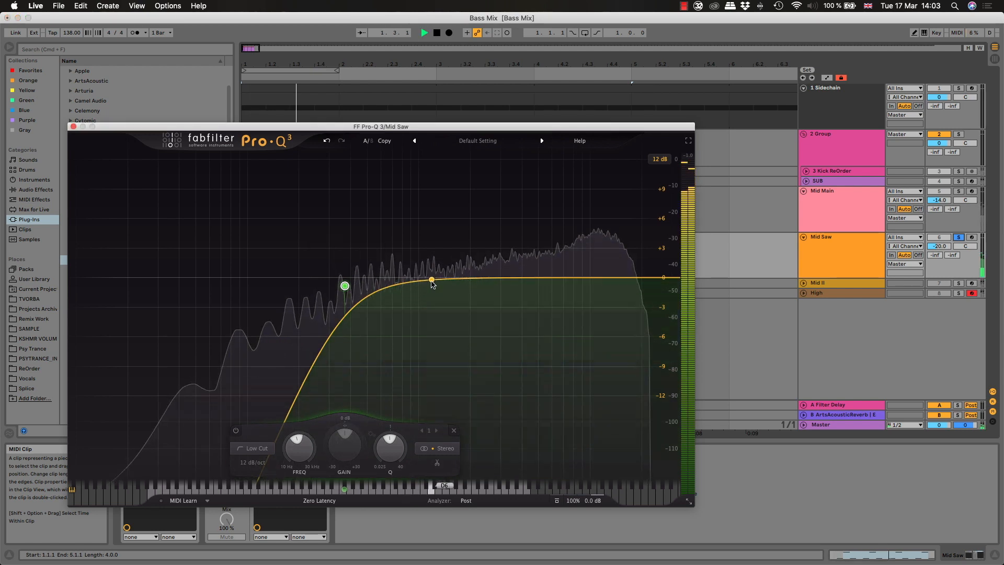
pyautogui.click(431, 281)
pyautogui.moveTo(445, 301); pyautogui.dragTo(619, 307)
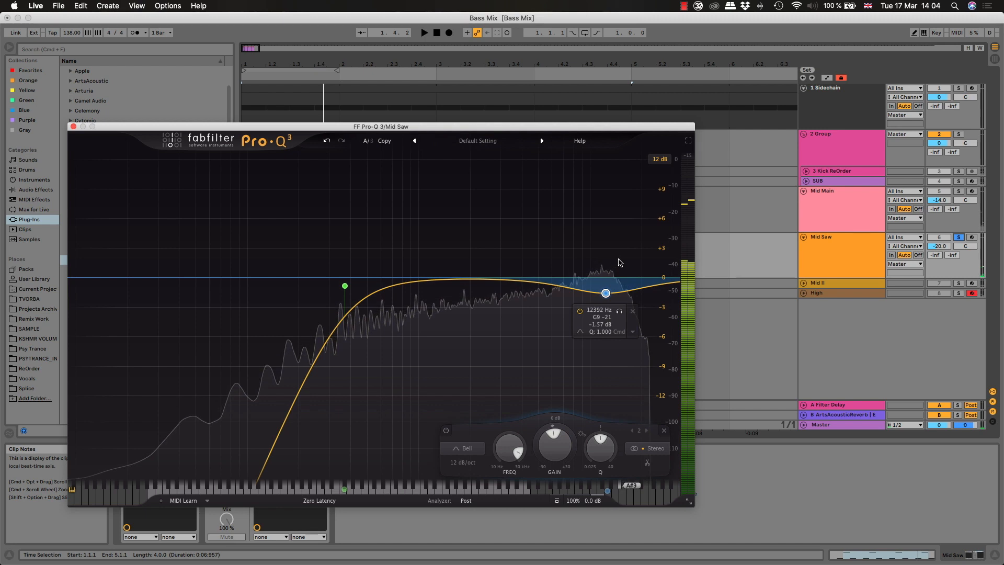
pyautogui.moveTo(605, 293); pyautogui.dragTo(602, 278)
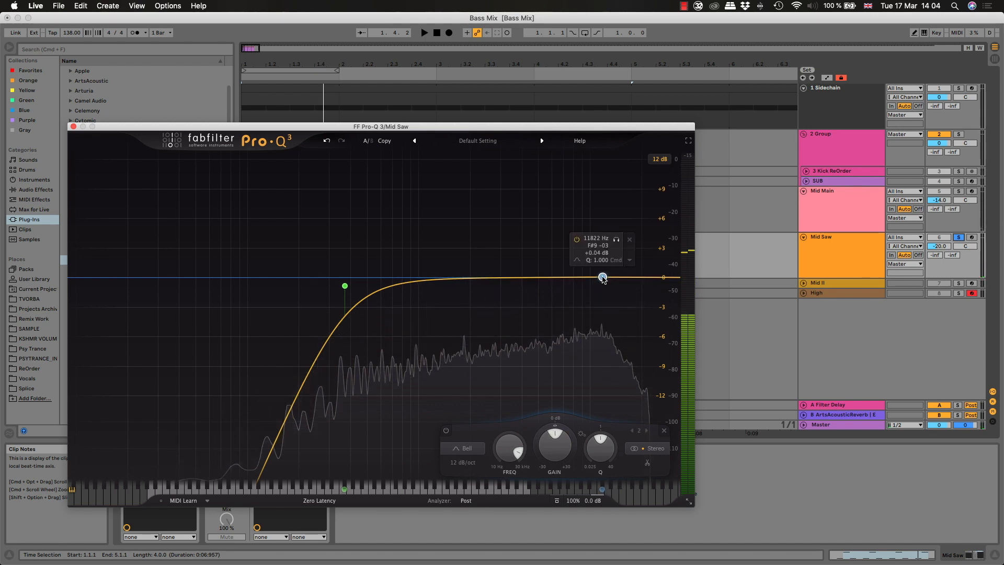
pyautogui.doubleClick(603, 278)
# Make the 11.8 kHz bell dynamic with a downward range of about 7 dB and compare it with the band bypassed
pyautogui.click(555, 443)
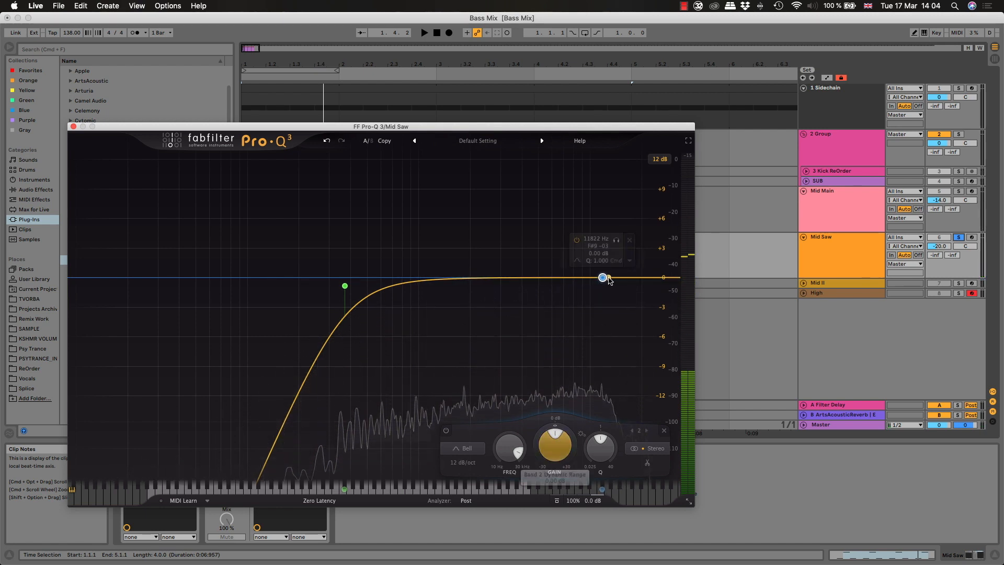
pyautogui.click(630, 262)
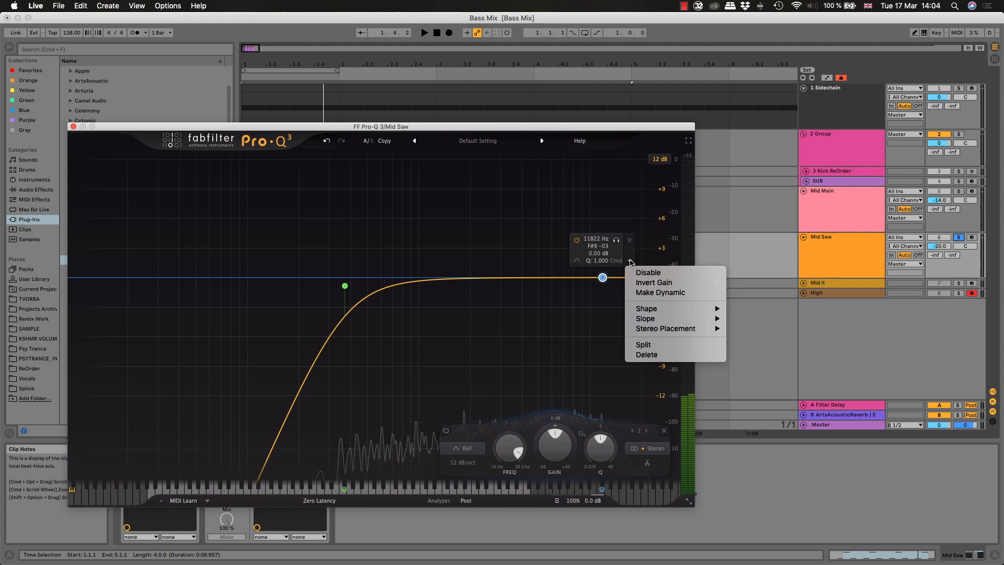
pyautogui.click(665, 296)
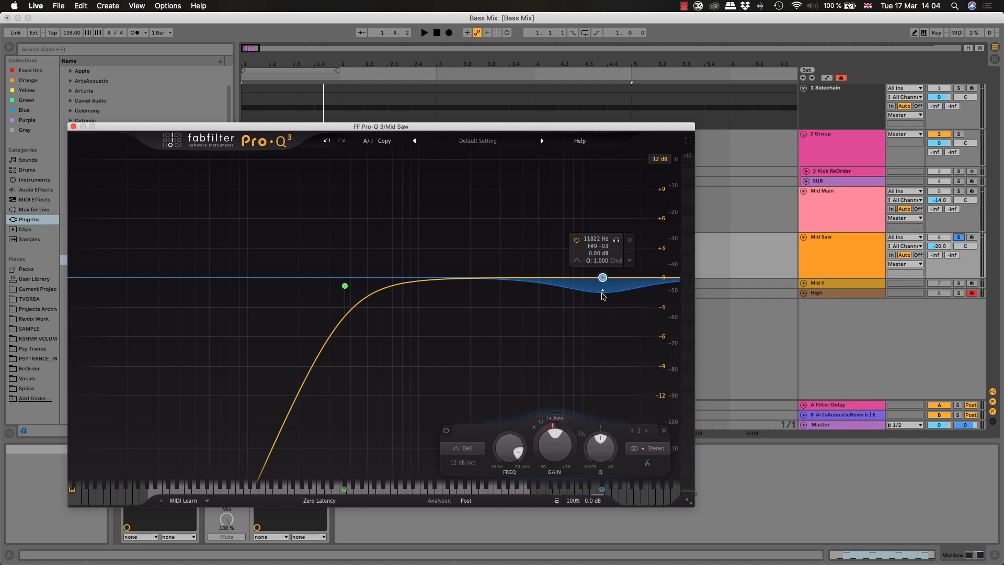
pyautogui.press('space')
pyautogui.moveTo(603, 312); pyautogui.dragTo(603, 329)
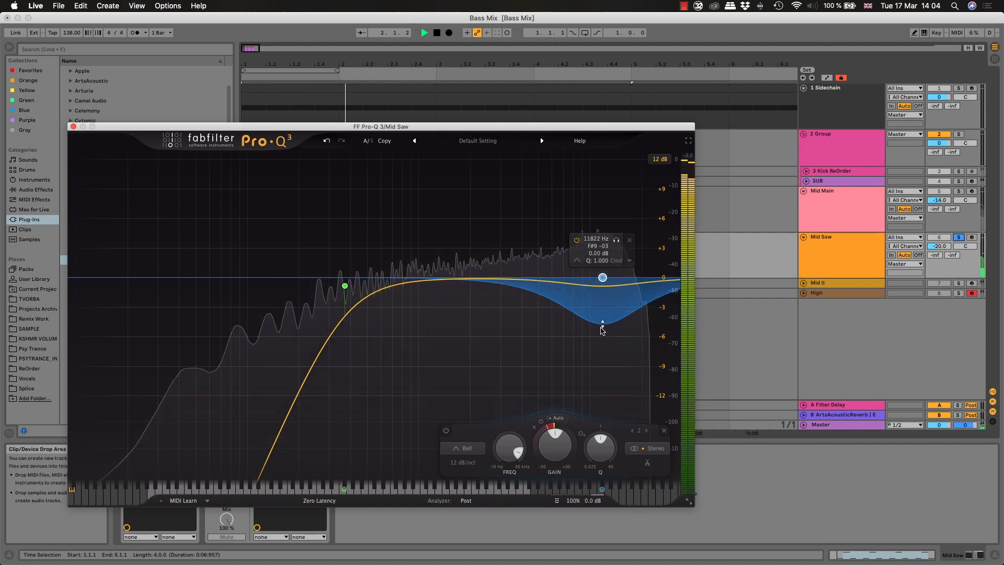
pyautogui.click(446, 430)
pyautogui.click(446, 430)
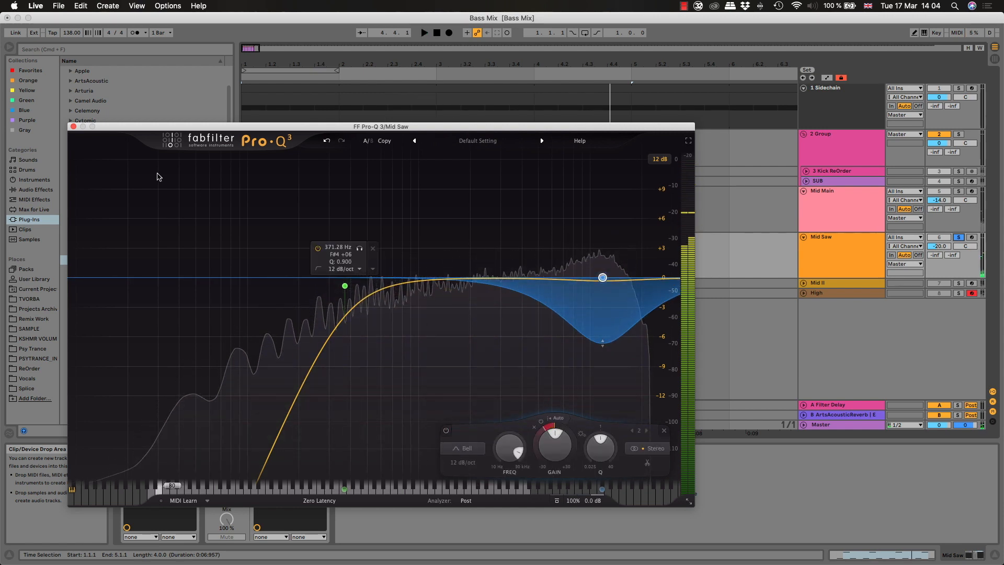
# Close the equalizer window and add a Utility effect after Pro-Q 3 on the Mid Saw track
pyautogui.click(74, 126)
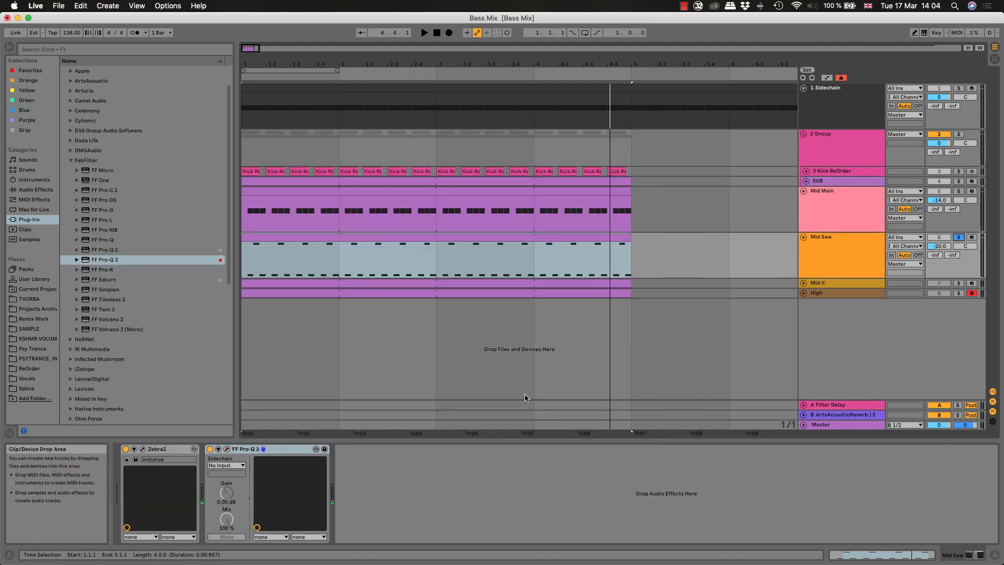
pyautogui.click(34, 180)
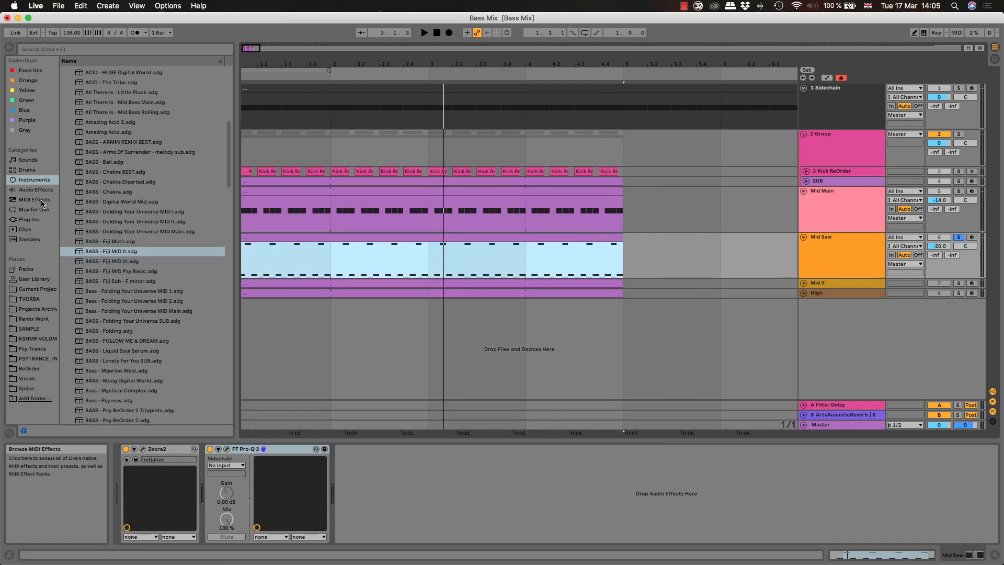
pyautogui.scroll(10, 99, 211)
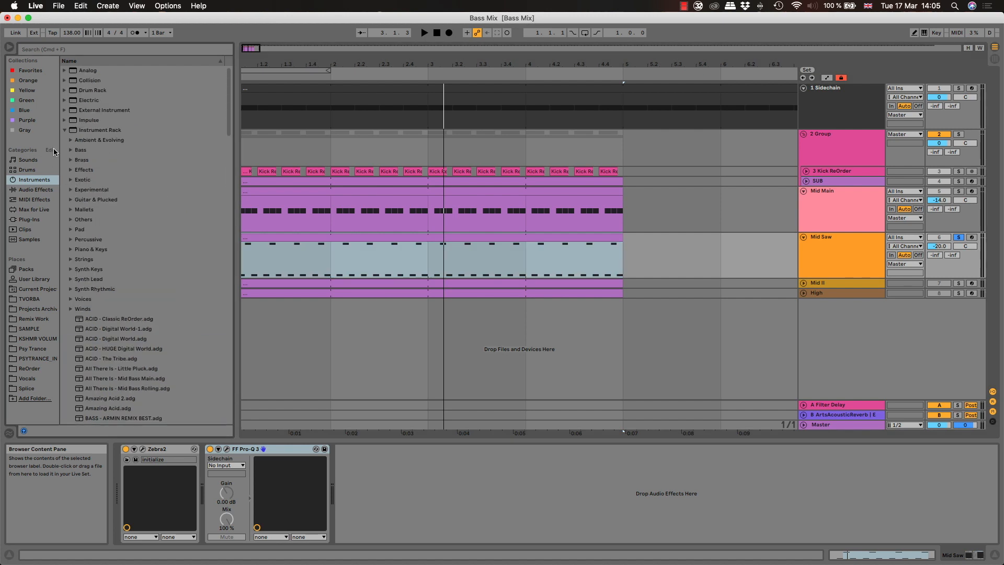
pyautogui.click(34, 190)
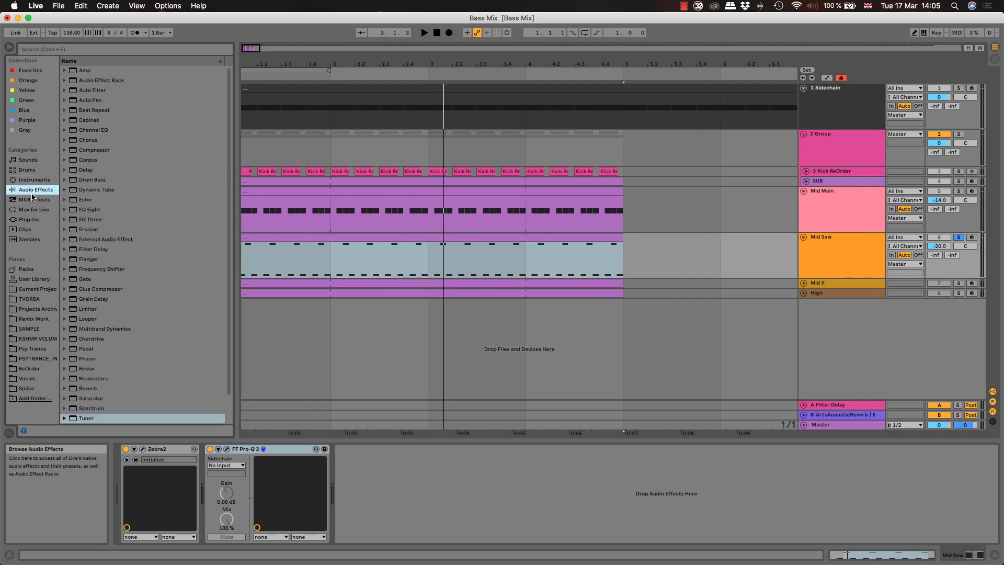
pyautogui.moveTo(90, 402); pyautogui.dragTo(86, 400)
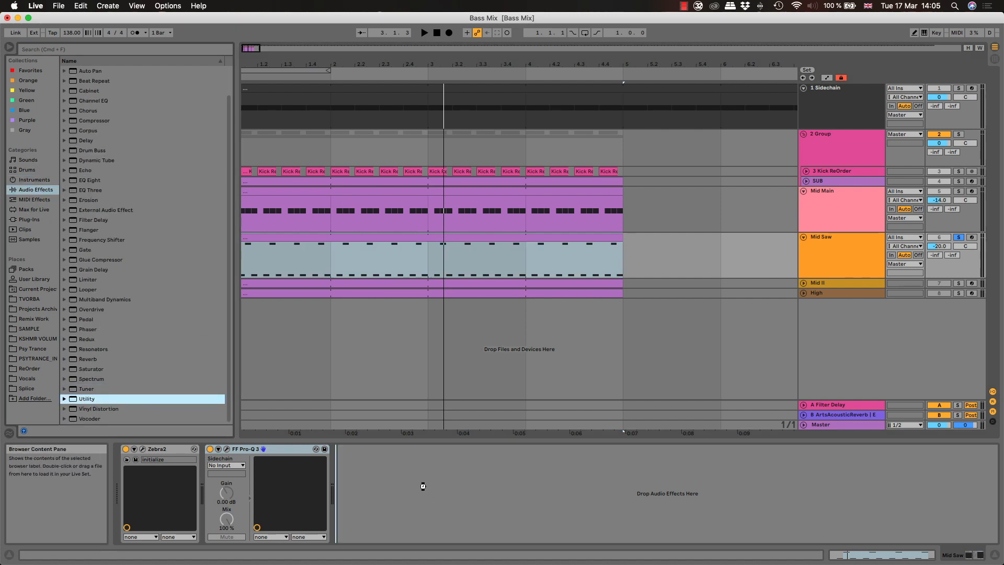
pyautogui.moveTo(423, 486); pyautogui.dragTo(446, 463)
# Set Utility's width to 138% with Bass Mono on at 500 Hz, and compare playback with the effect toggled
pyautogui.press('space')
pyautogui.moveTo(353, 497); pyautogui.dragTo(353, 499)
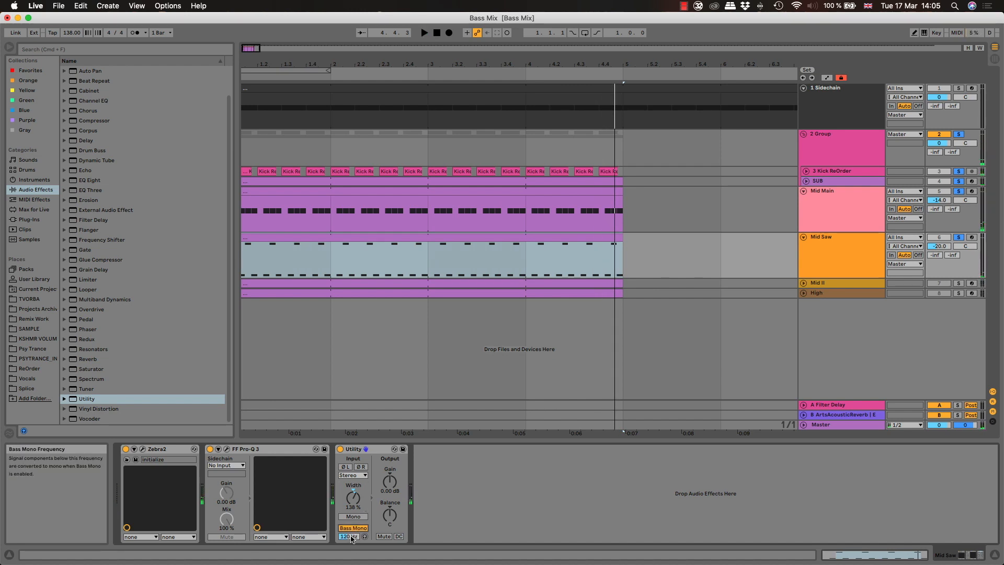
pyautogui.click(340, 449)
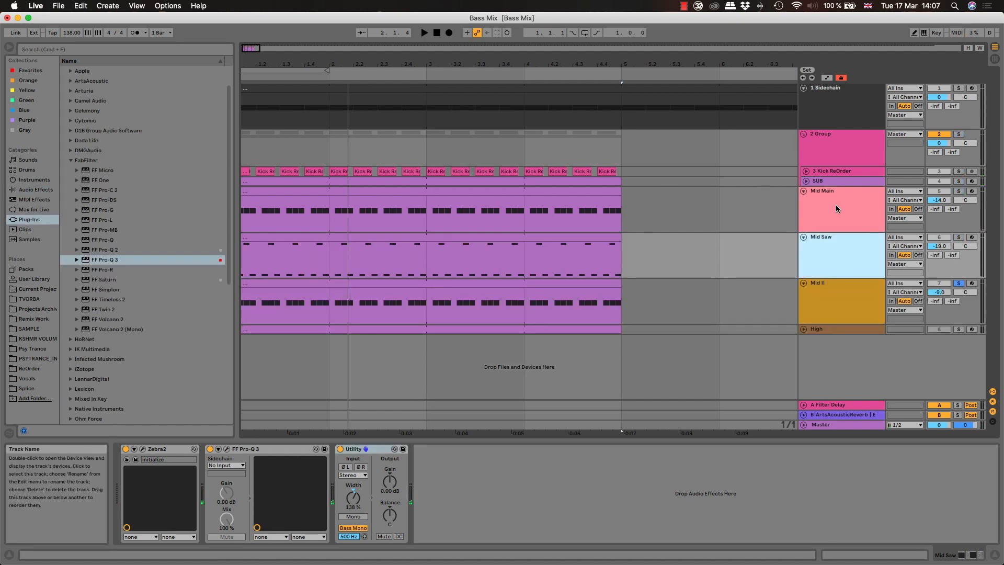
# Copy the LFOTool sidechain device from Mid Main to the other mid bass tracks
pyautogui.click(836, 205)
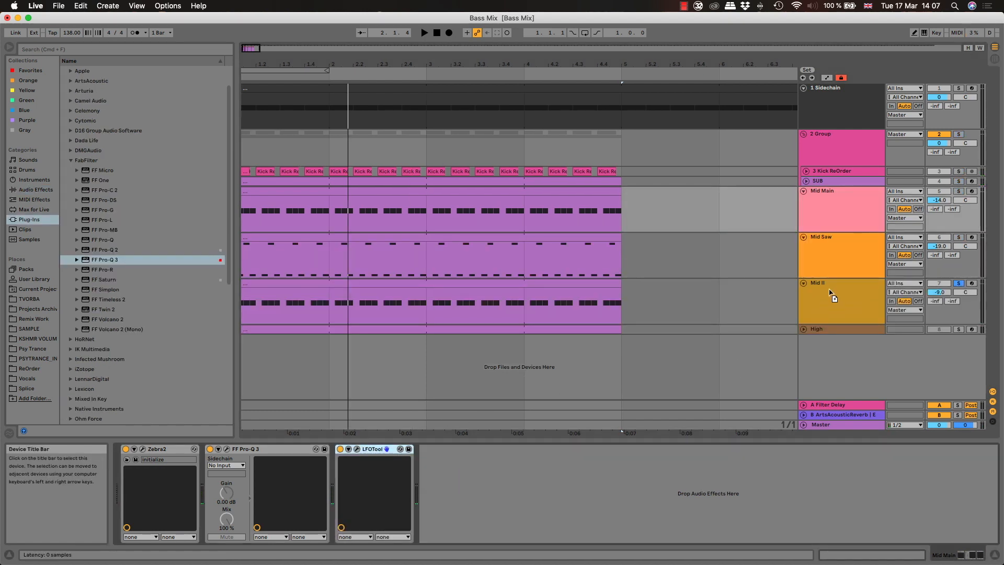
pyautogui.click(827, 256)
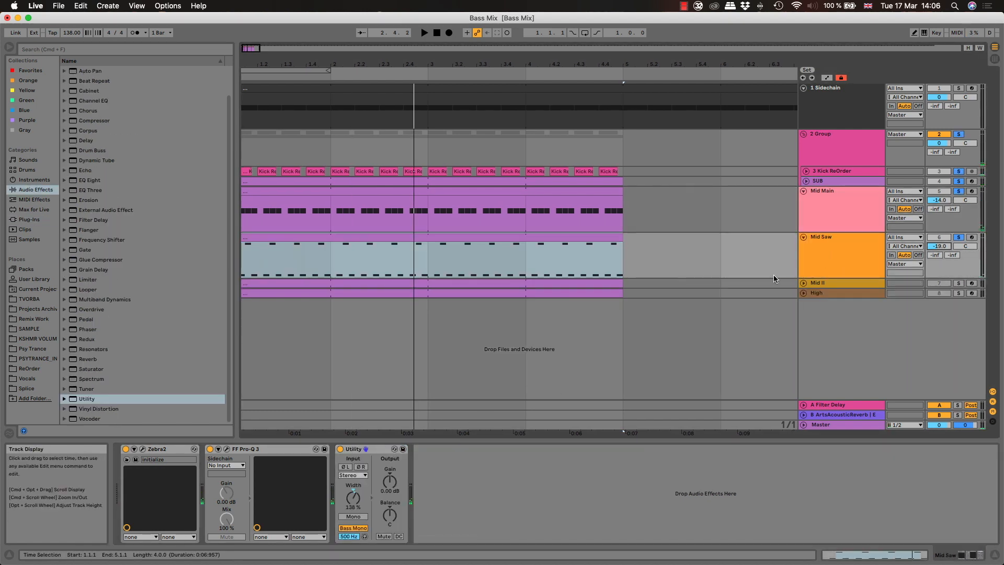
# Add FF Pro-Q 3 after Zebra2 on the Mid II track and move its window clear of the mixer
pyautogui.click(821, 283)
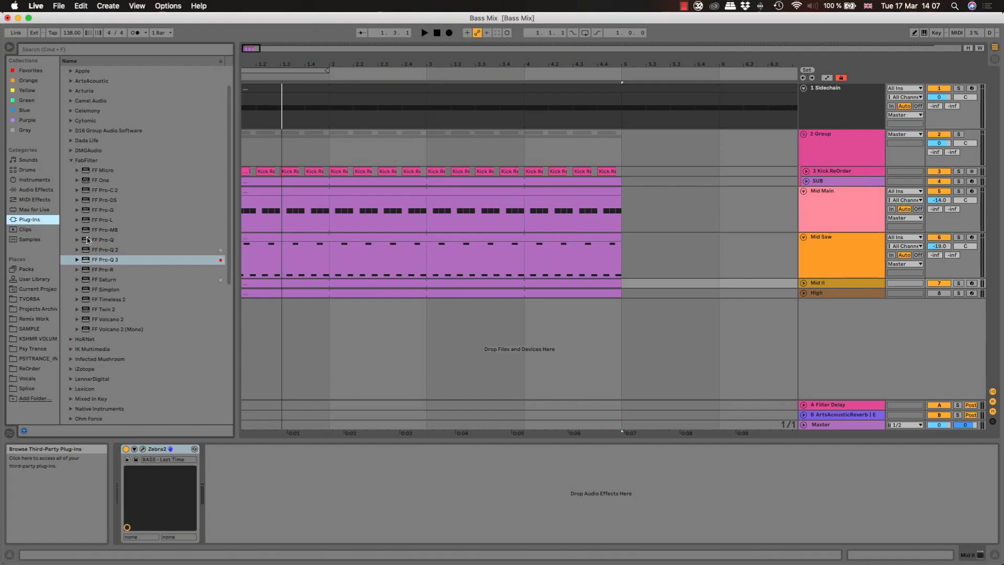
pyautogui.moveTo(105, 260); pyautogui.dragTo(131, 293)
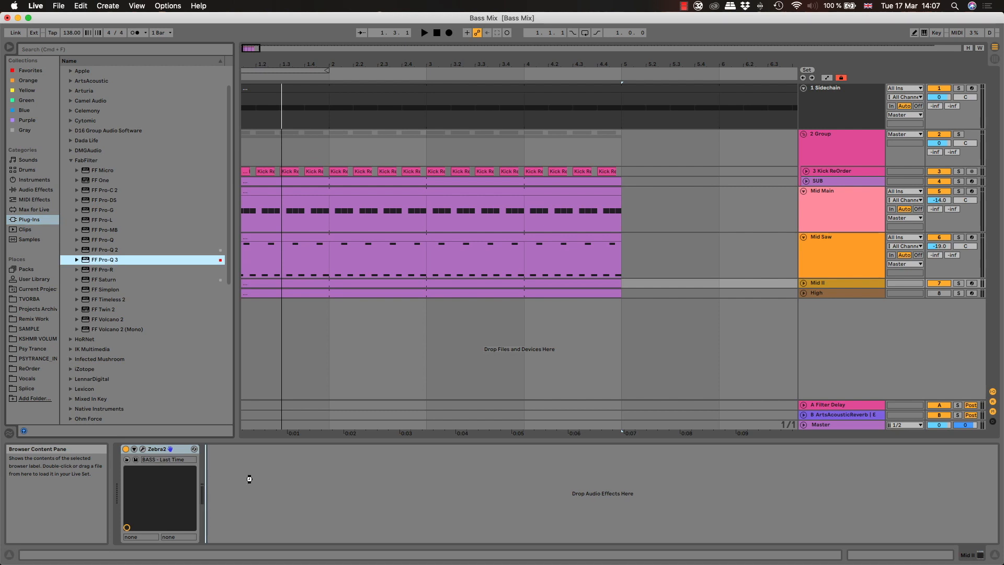
pyautogui.moveTo(249, 479); pyautogui.dragTo(250, 482)
pyautogui.moveTo(501, 41); pyautogui.dragTo(320, 55)
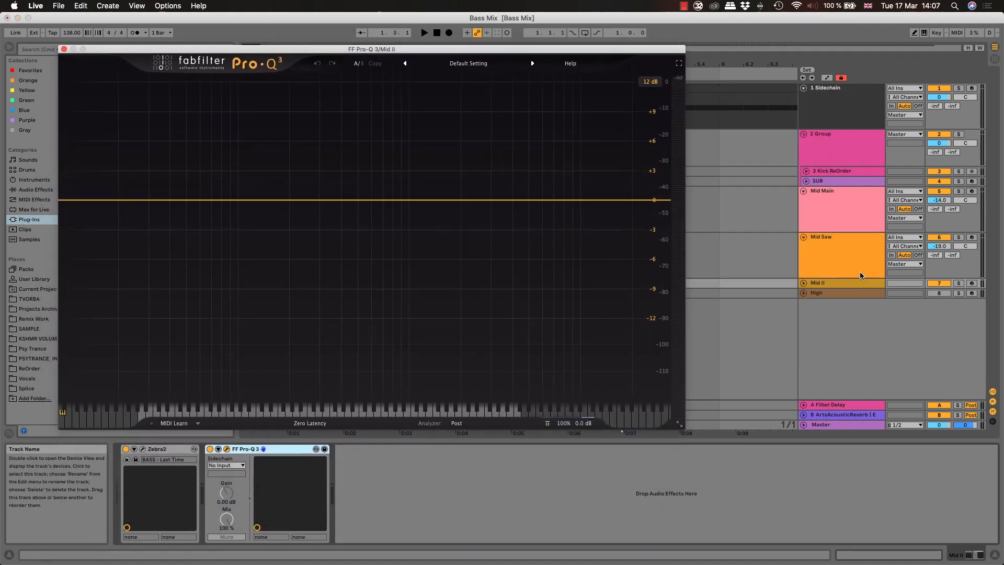
# Solo Mid II and add a low cut near 200 Hz, a 1 dB bell near 7.5 kHz and a 3.6 dB bell at about 542 Hz
pyautogui.click(957, 283)
pyautogui.press('space')
pyautogui.moveTo(75, 205); pyautogui.dragTo(291, 203)
pyautogui.moveTo(560, 200); pyautogui.dragTo(561, 189)
pyautogui.moveTo(366, 199); pyautogui.dragTo(364, 167)
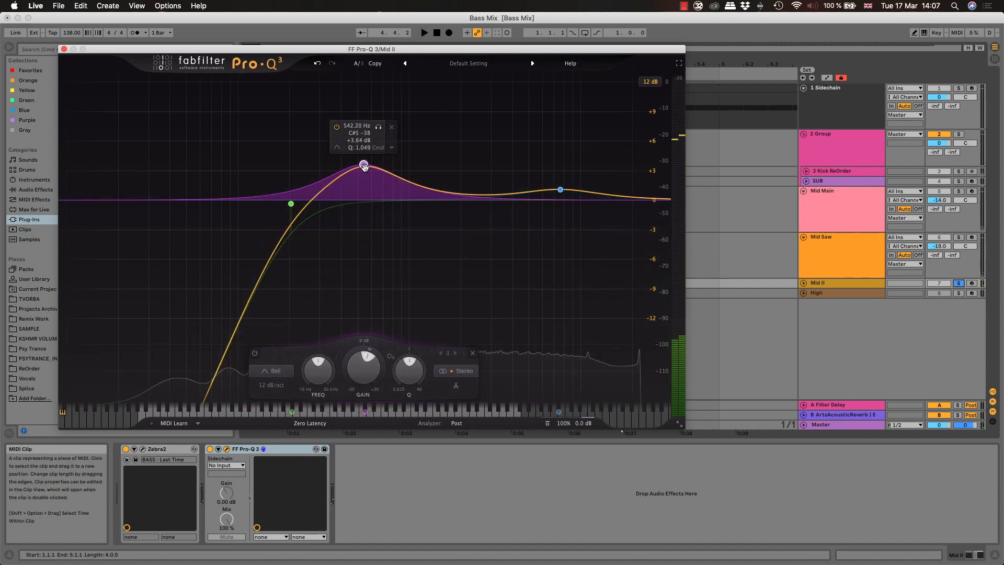
# Unsolo and expand Mid II, and during full playback shift its larger bell boost to about 464 Hz with Q about 0.41
pyautogui.click(959, 283)
pyautogui.press('space')
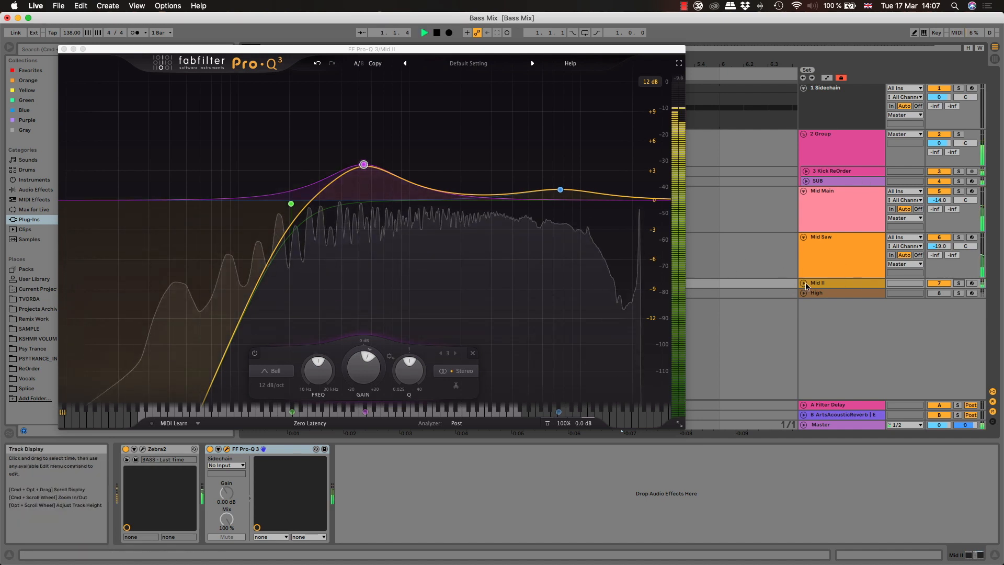
pyautogui.click(803, 283)
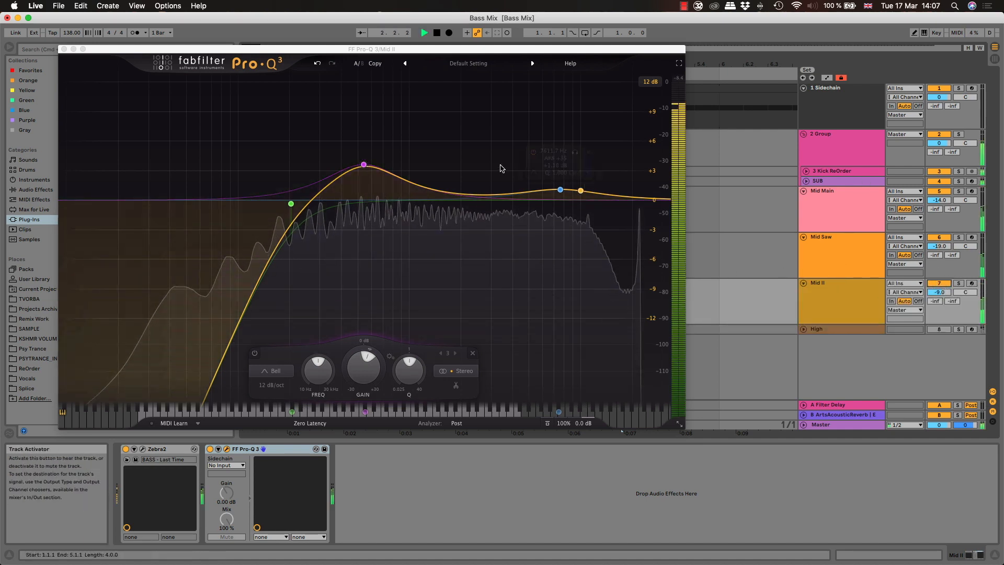
pyautogui.moveTo(363, 165)
pyautogui.mouseDown()
pyautogui.moveTo(376, 165)
pyautogui.moveTo(350, 165)
pyautogui.mouseUp()
pyautogui.moveTo(387, 375); pyautogui.dragTo(388, 388)
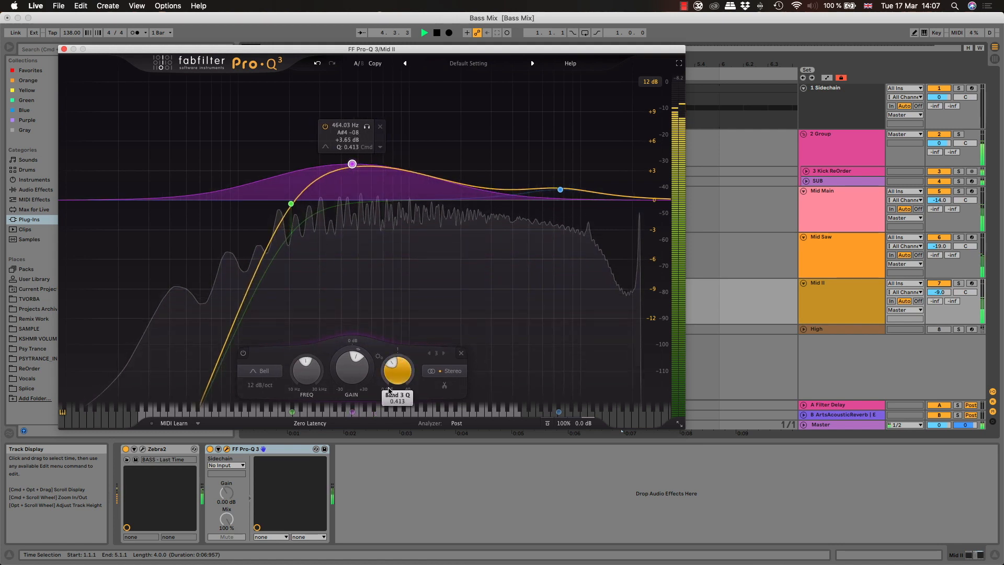
# Reduce Mid II's larger bell boost to about 3 dB, raise its bell near 7.6 kHz, and solo Mid II
pyautogui.moveTo(353, 165); pyautogui.dragTo(364, 169)
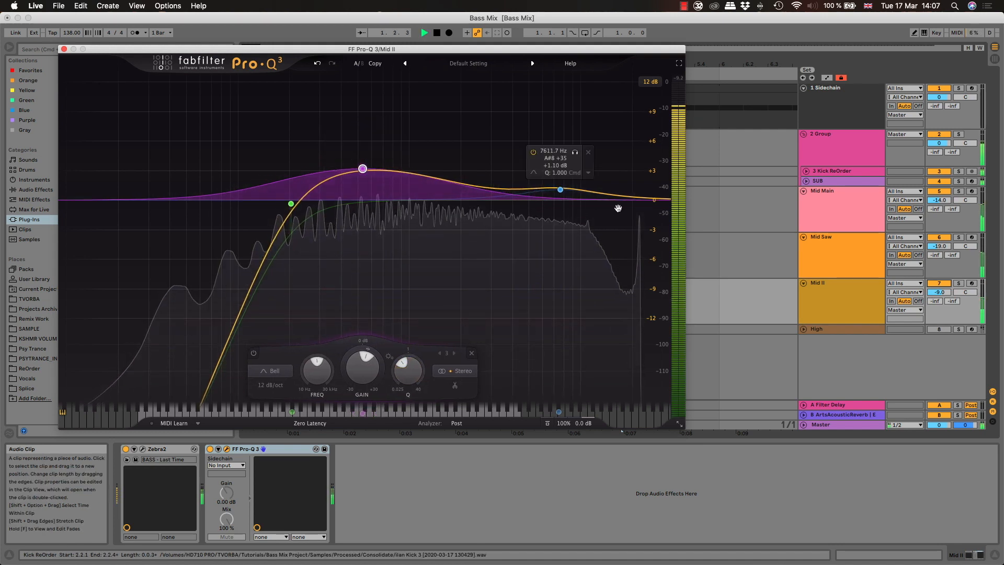
pyautogui.moveTo(560, 189)
pyautogui.mouseDown()
pyautogui.moveTo(568, 163)
pyautogui.moveTo(562, 170)
pyautogui.mouseUp()
pyautogui.press('space')
pyautogui.click(960, 286)
pyautogui.press('super+alt+p')
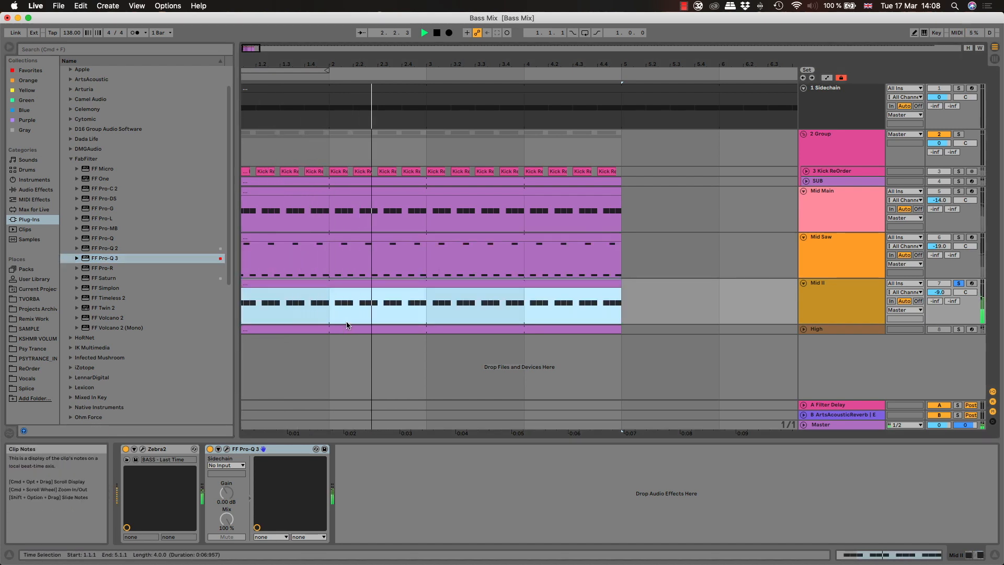
# Find Neutron 3 among the iZotope plug-ins and try adding it after FF Pro-Q 3 on the Mid II track
pyautogui.click(158, 277)
pyautogui.press('Left')
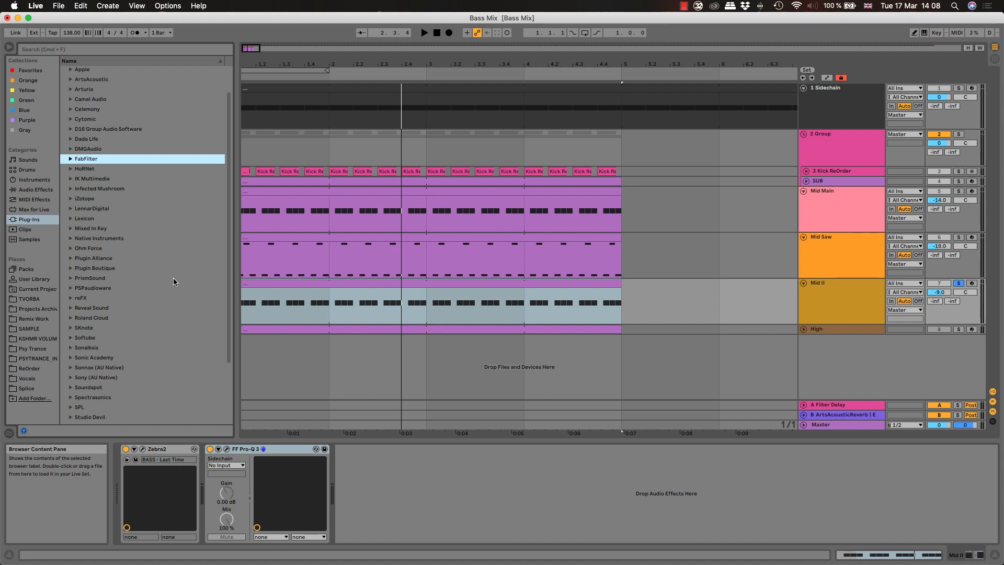
pyautogui.scroll(3, 164, 285)
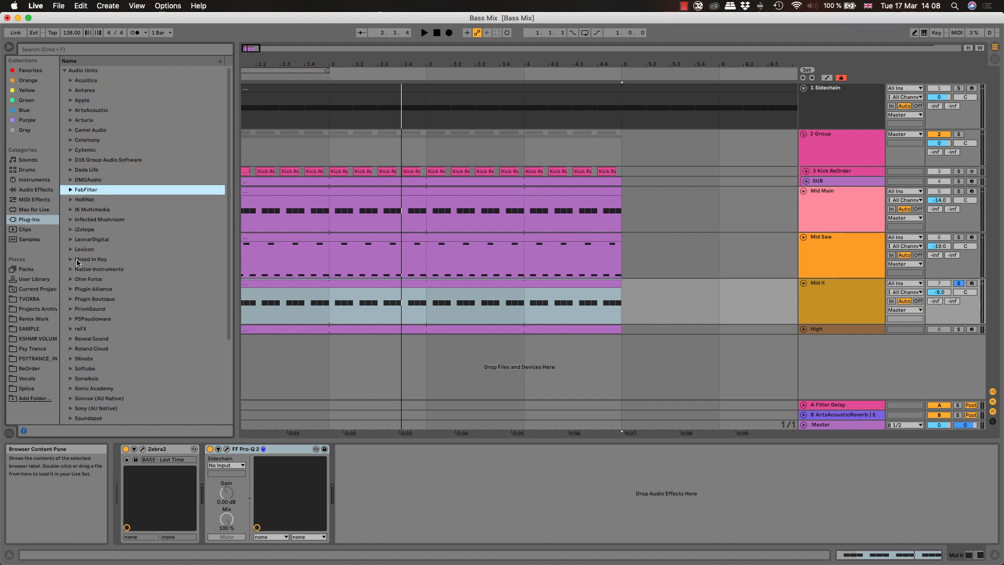
pyautogui.scroll(-2, 78, 263)
pyautogui.scroll(2, 79, 264)
pyautogui.click(72, 230)
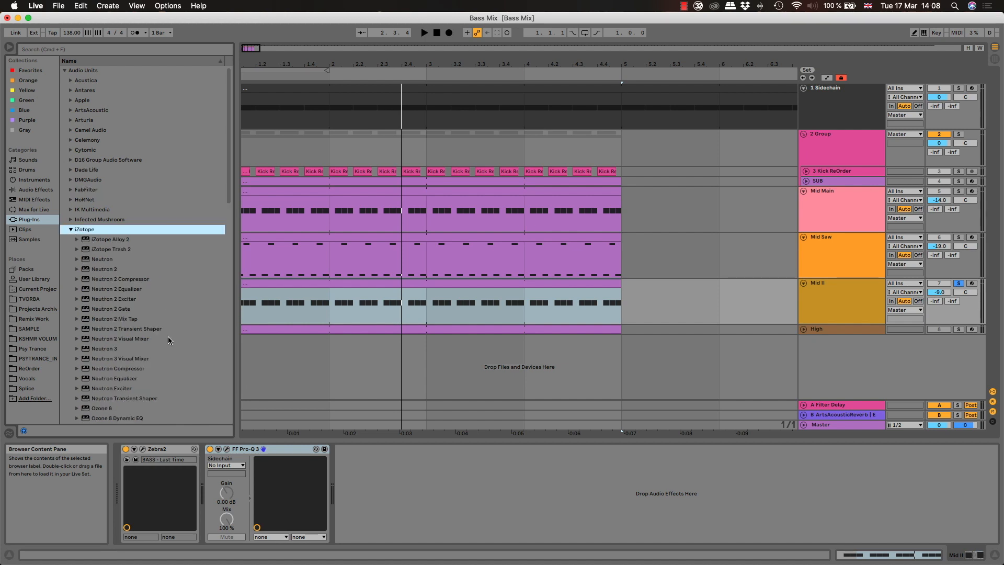
pyautogui.scroll(-2, 114, 351)
pyautogui.moveTo(102, 330); pyautogui.dragTo(792, 298)
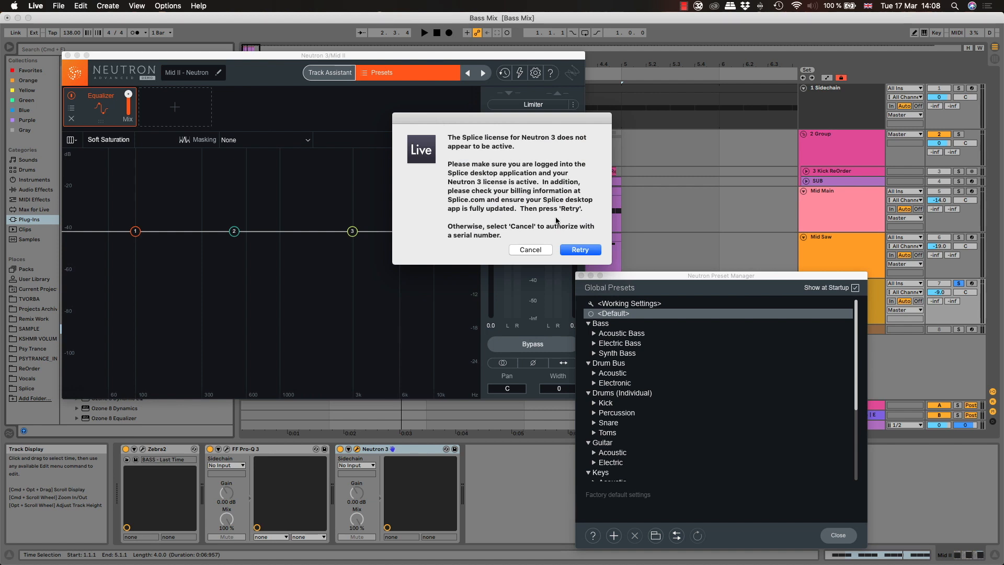
# Dismiss Neutron 3's license prompt, launch Splice to activate the license, and return to Live with the unauthorized Neutron 3 removed
pyautogui.click(540, 252)
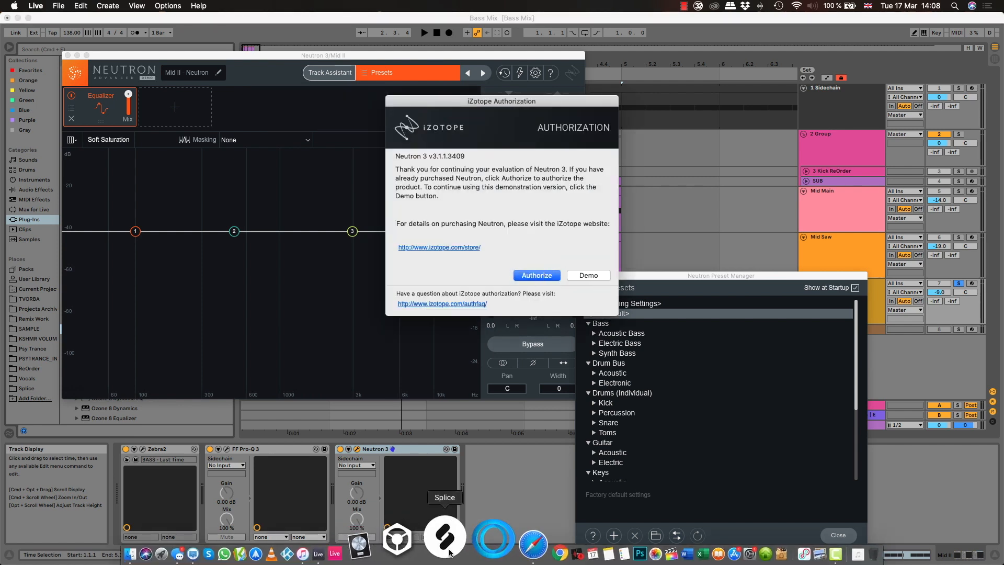
pyautogui.click(449, 553)
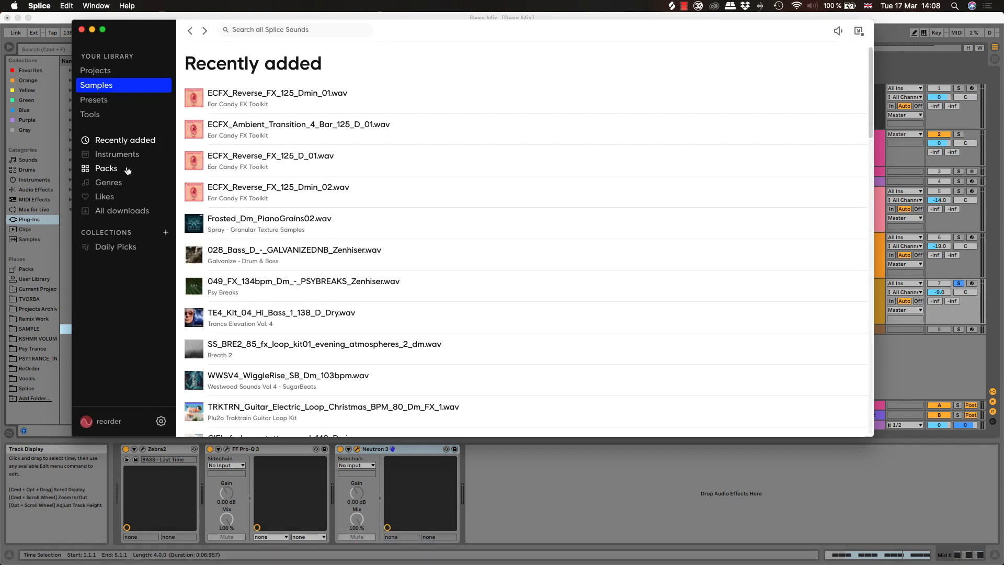
pyautogui.click(80, 30)
pyautogui.press('Escape')
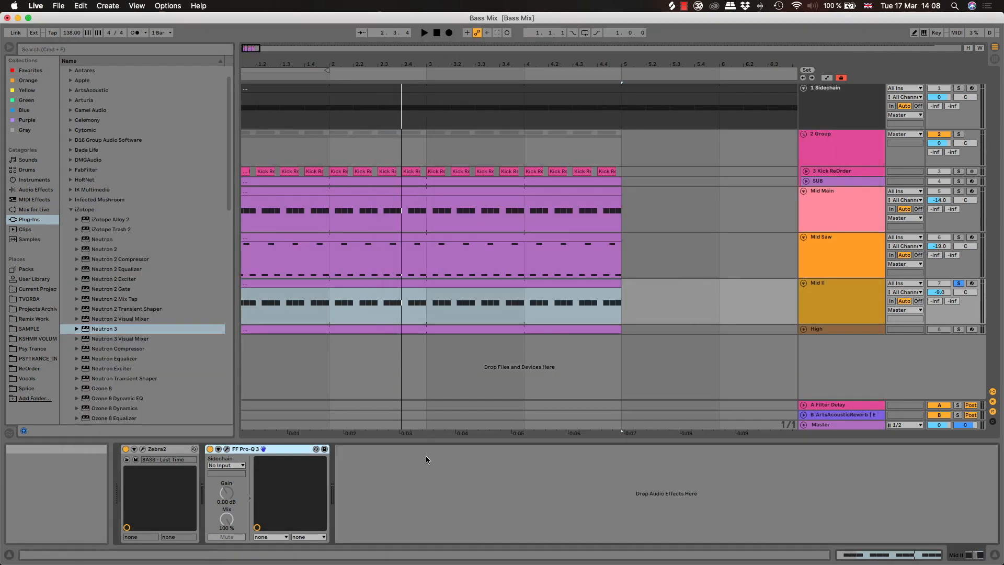
# Add Neutron 3 again after FF Pro-Q 3 on Mid II, close its preset manager and reposition its window
pyautogui.moveTo(113, 333); pyautogui.dragTo(414, 498)
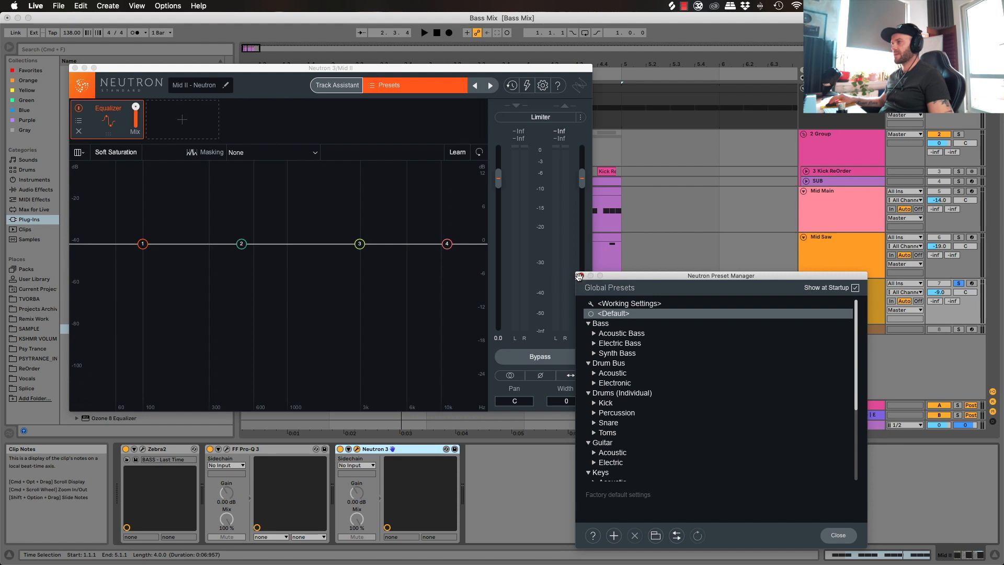
pyautogui.click(579, 276)
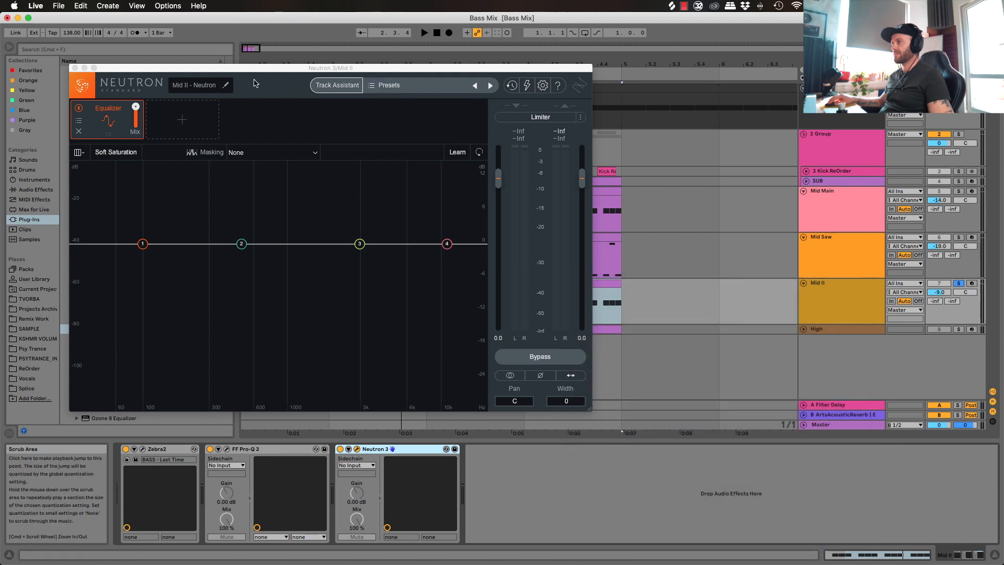
pyautogui.moveTo(271, 68); pyautogui.dragTo(386, 75)
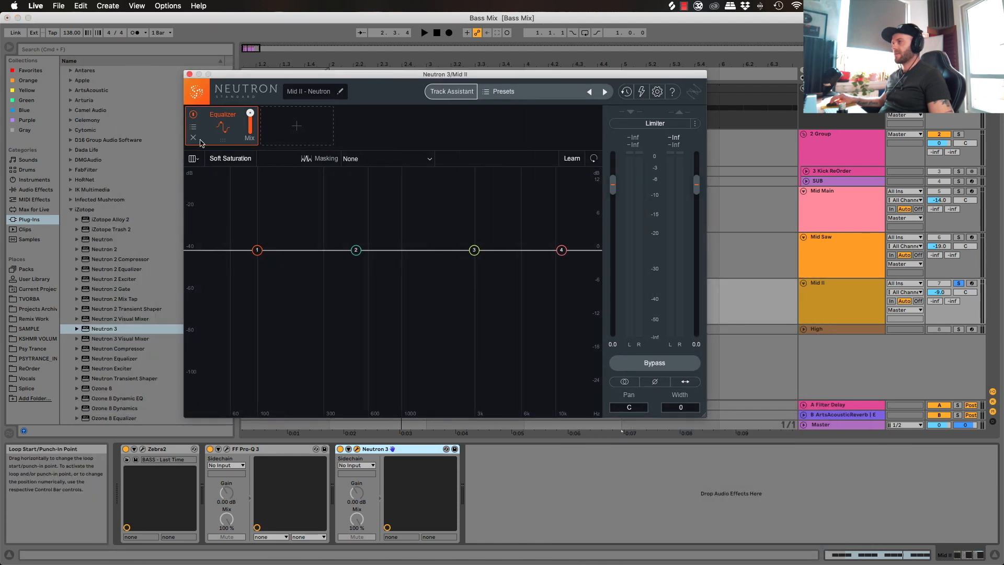
# Replace Neutron 3's Equalizer module with a Transient Shaper
pyautogui.click(193, 137)
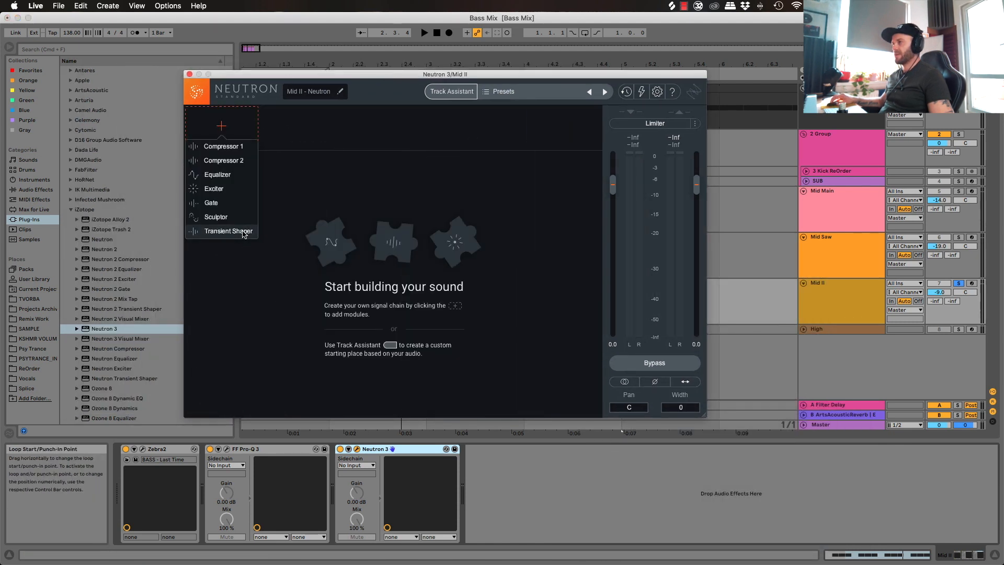
pyautogui.click(229, 230)
pyautogui.moveTo(412, 88); pyautogui.dragTo(369, 142)
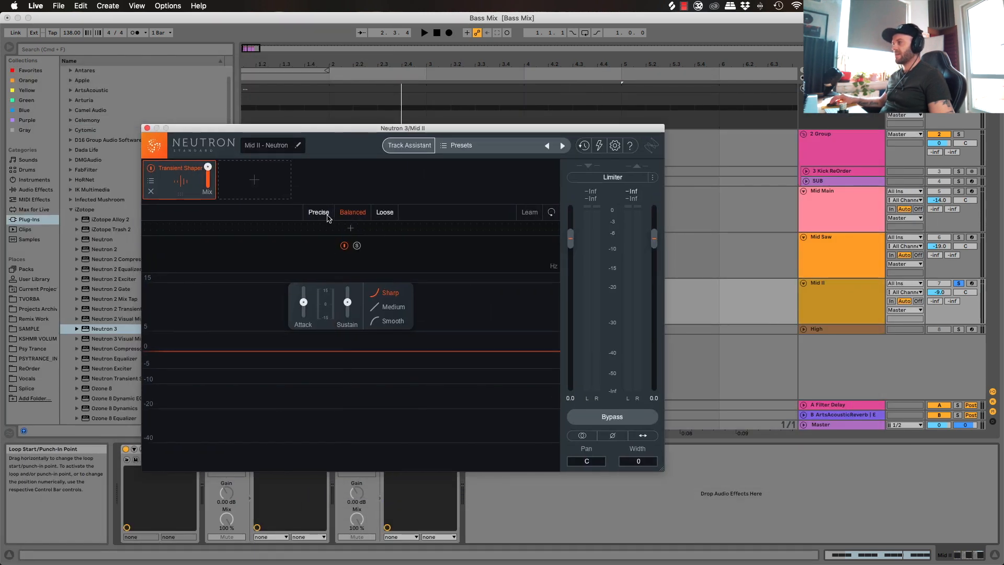
# Set the Transient Shaper to Precise mode and raise its Attack to 2.0 while auditioning the soloed Mid II
pyautogui.moveTo(502, 128); pyautogui.dragTo(553, 61)
pyautogui.press('space')
pyautogui.moveTo(355, 236); pyautogui.dragTo(360, 223)
pyautogui.press('space')
pyautogui.press('space')
pyautogui.press('space')
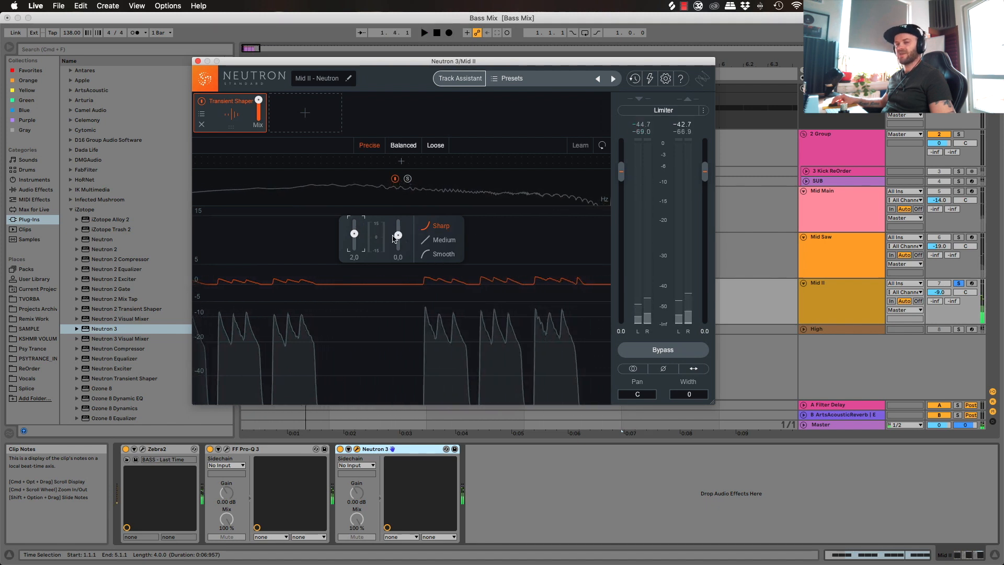
# Lower the Transient Shaper's Sustain slightly and compare the sound with Neutron bypassed and active
pyautogui.moveTo(399, 239); pyautogui.dragTo(397, 262)
pyautogui.press('space')
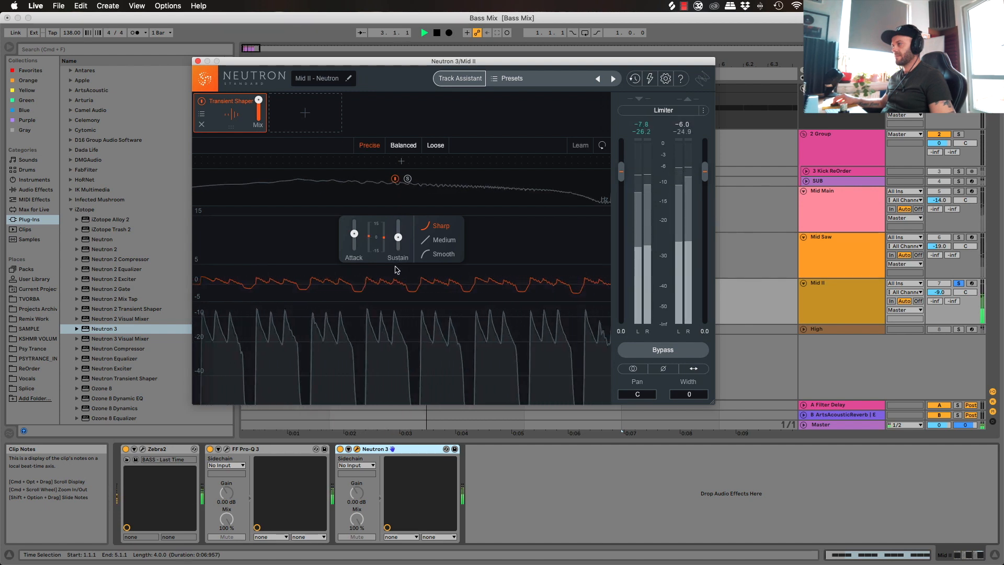
pyautogui.click(651, 350)
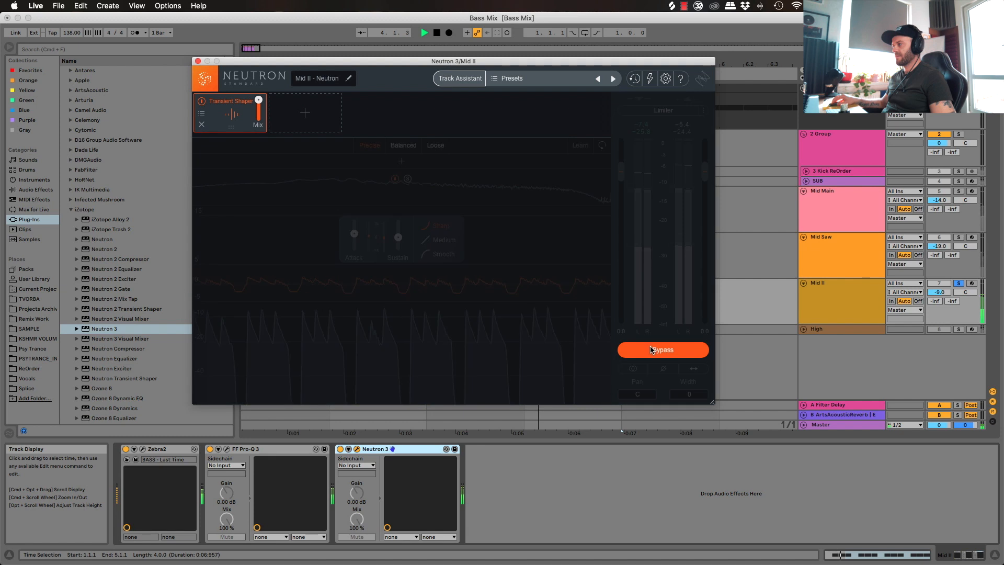
pyautogui.click(652, 350)
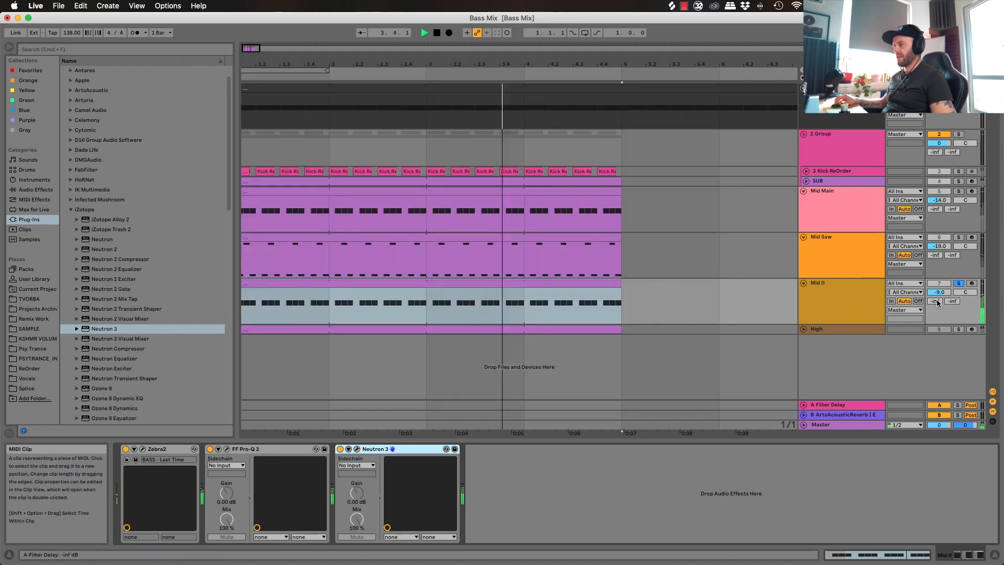
pyautogui.press('space')
# Shorten all the F2 notes in the Mid II clip to less than a sixteenth, leaving small gaps between them
pyautogui.doubleClick(402, 281)
pyautogui.click(633, 463)
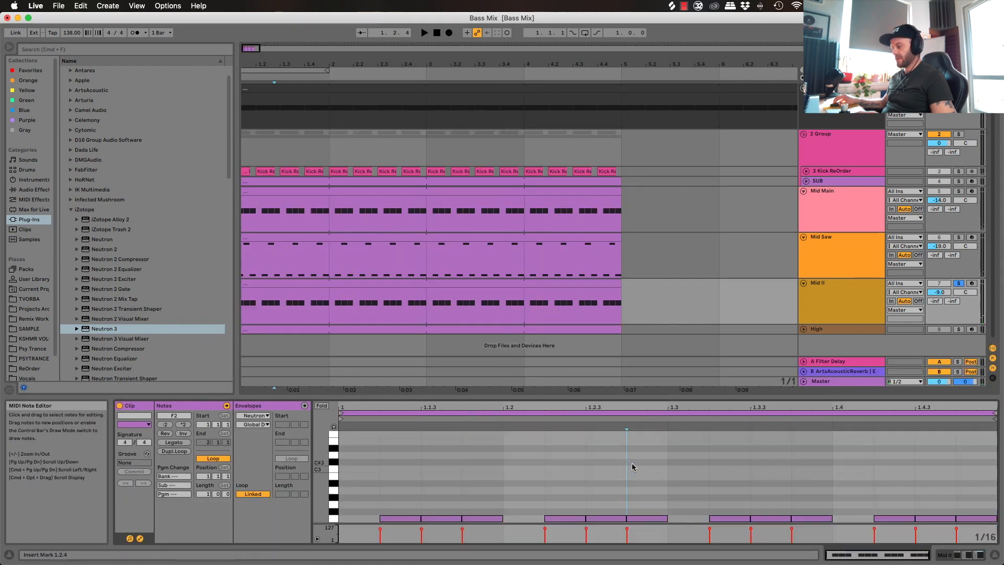
pyautogui.press('super+a')
pyautogui.moveTo(666, 518); pyautogui.dragTo(654, 519)
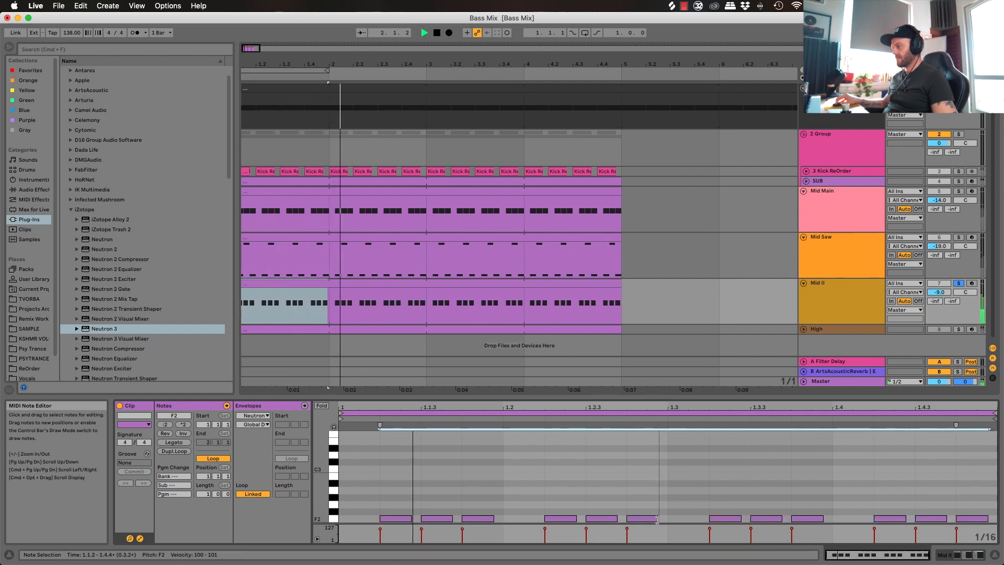
pyautogui.press('space')
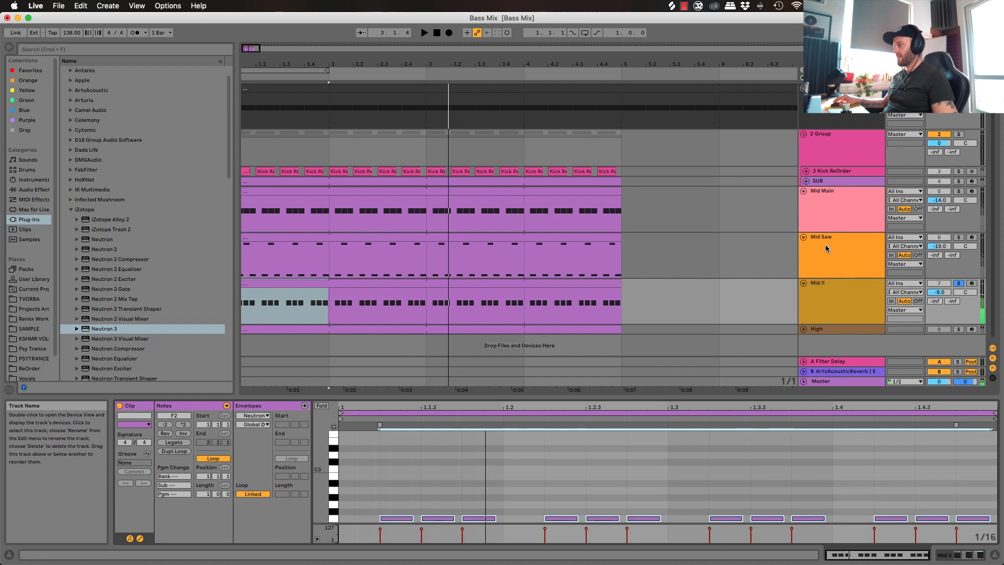
# Copy LFOTool from Mid Saw to the end of Mid II's device chain, unsolo Mid II and audition the full mix
pyautogui.click(829, 239)
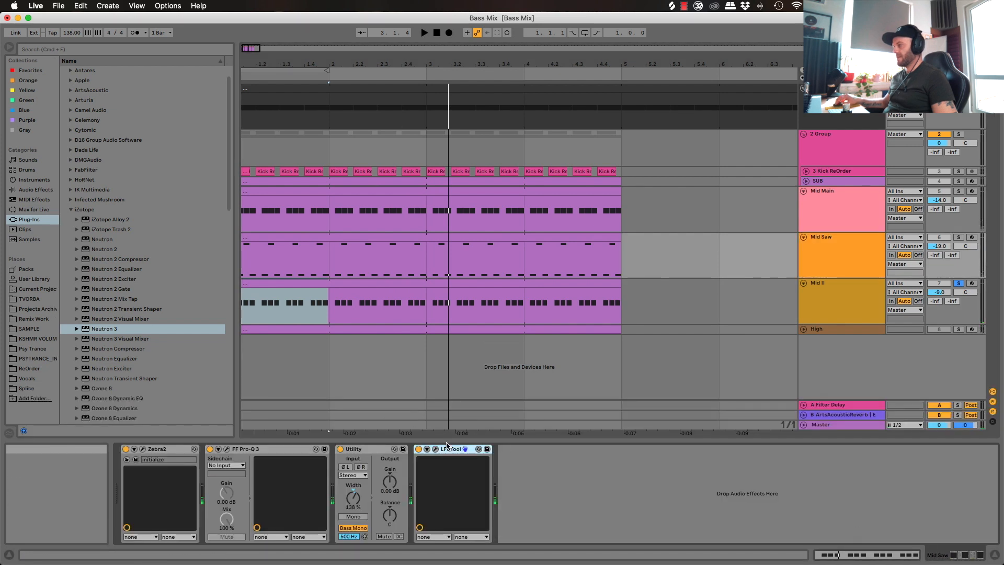
pyautogui.click(770, 311)
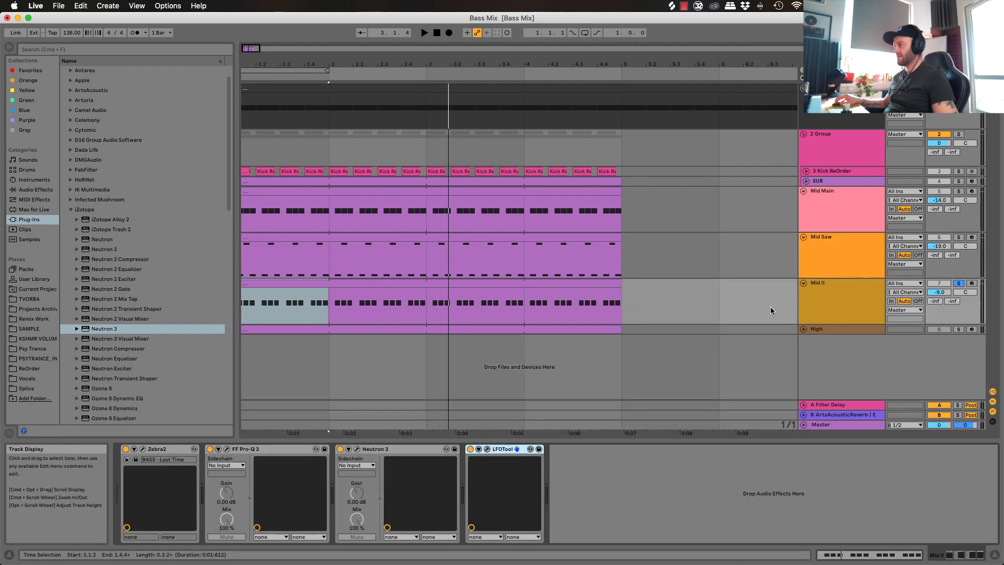
pyautogui.press('space')
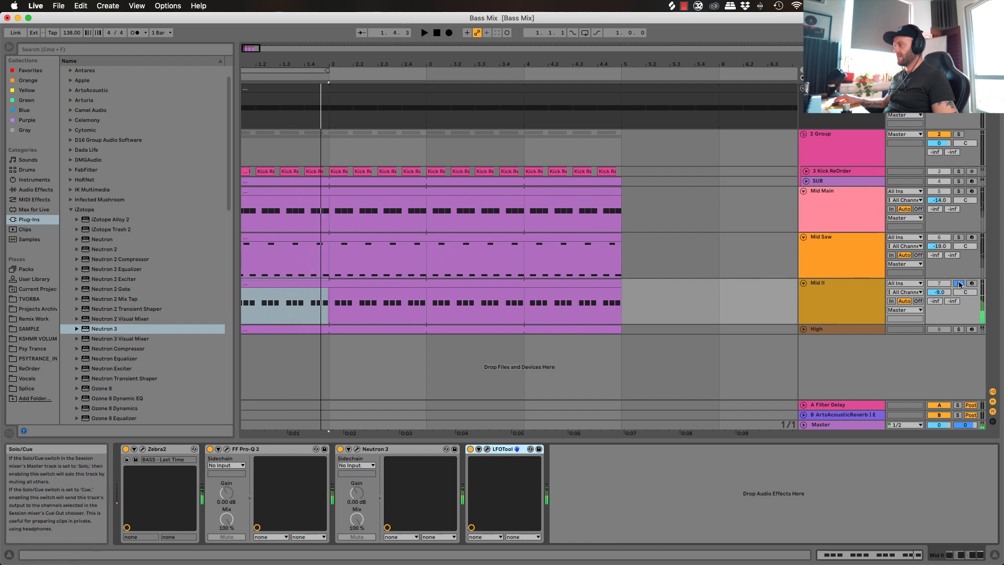
pyautogui.press('super+a')
pyautogui.press('space')
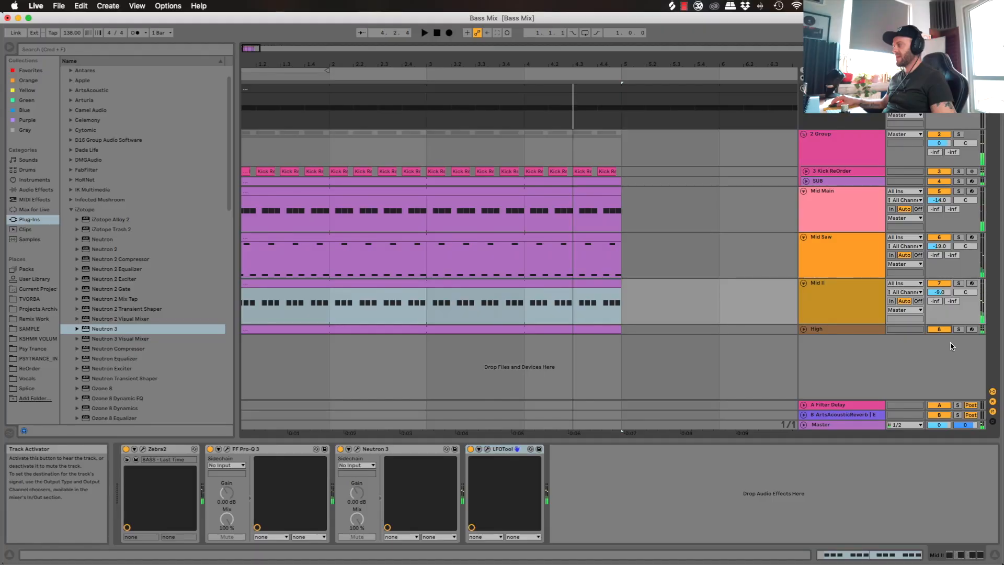
# Solo the High track, audition it and expand it in the arrangement
pyautogui.click(473, 328)
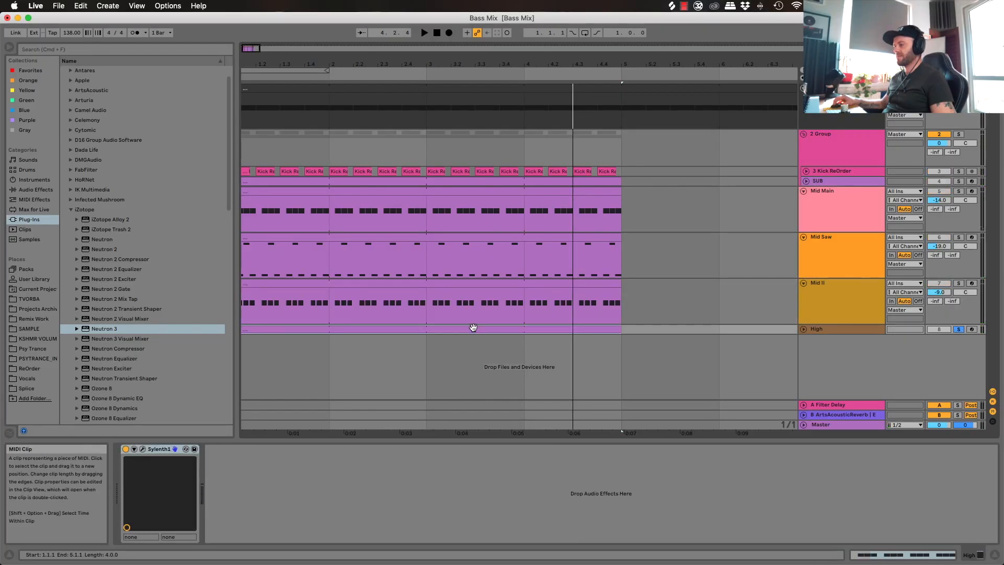
pyautogui.press('space')
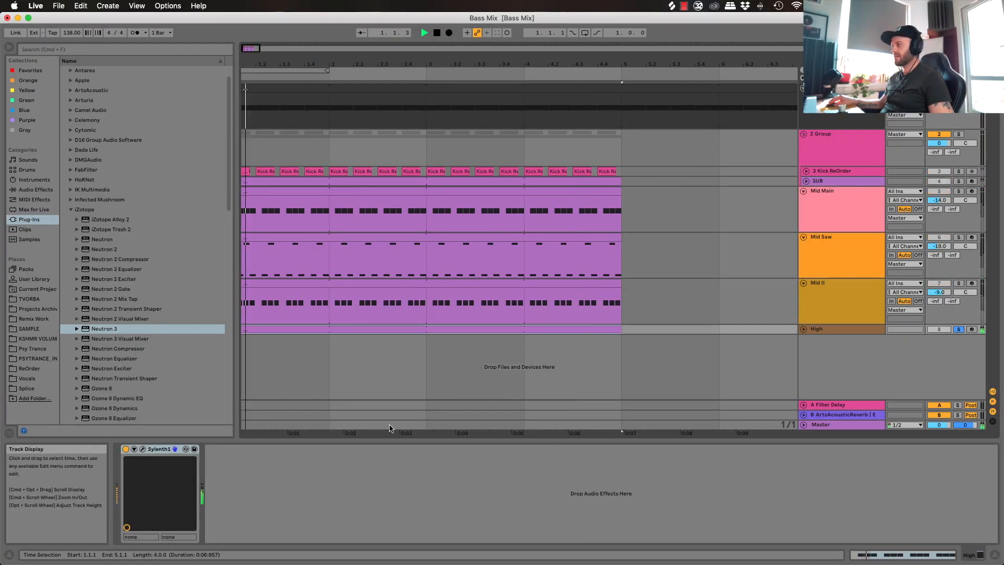
pyautogui.click(514, 329)
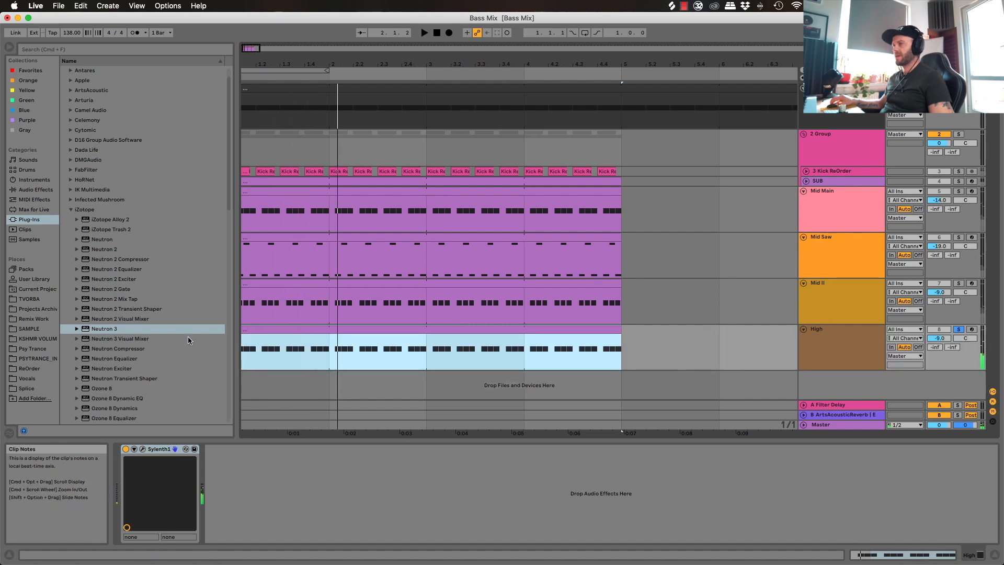
# Add FF Pro-Q 3 from the FabFilter plug-ins after Sylenth1 on the High track
pyautogui.click(166, 327)
pyautogui.click(36, 189)
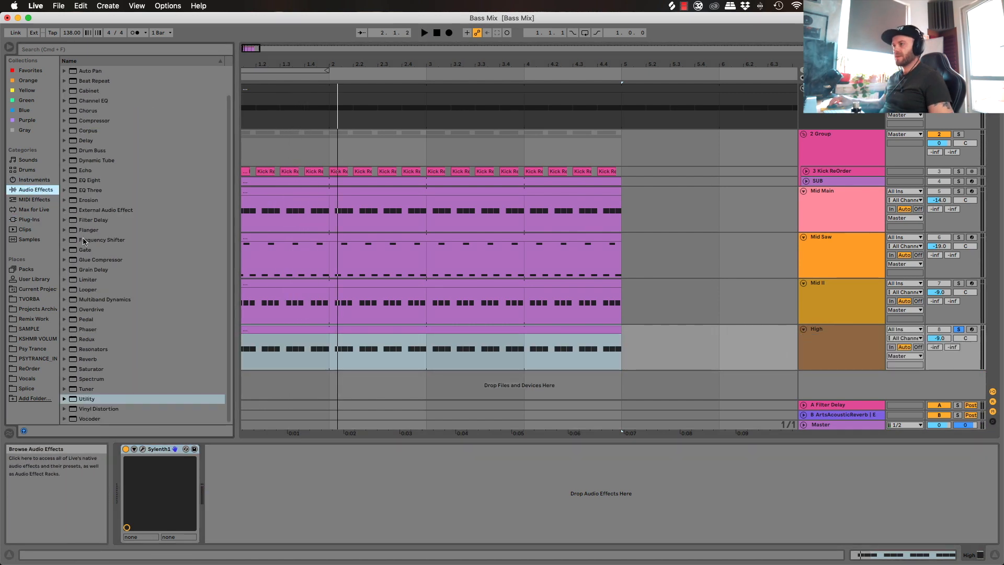
pyautogui.scroll(3, 94, 212)
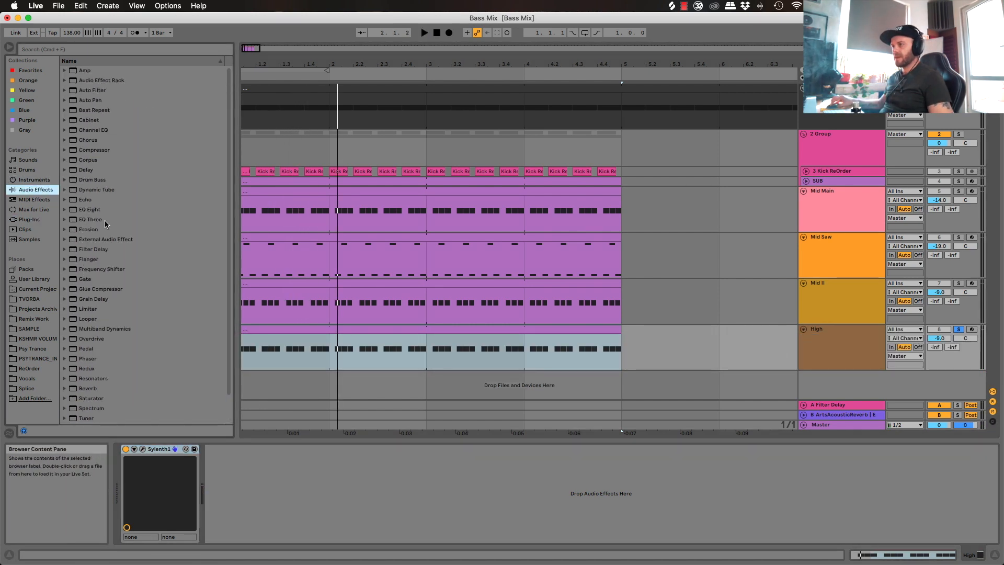
pyautogui.click(29, 219)
pyautogui.scroll(-2, 94, 203)
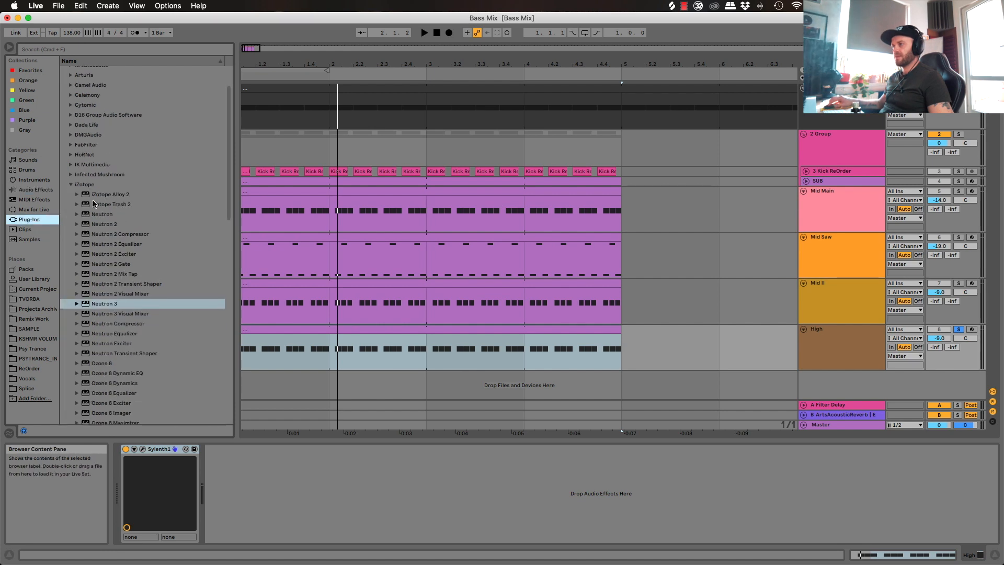
pyautogui.click(70, 145)
pyautogui.moveTo(108, 244); pyautogui.dragTo(346, 339)
pyautogui.moveTo(325, 337); pyautogui.dragTo(585, 338)
pyautogui.moveTo(562, 184); pyautogui.dragTo(345, 120)
# Add a low cut and a high-frequency boost of about 12 dB to High's equalizer during playback
pyautogui.moveTo(369, 276); pyautogui.dragTo(384, 277)
pyautogui.press('space')
pyautogui.moveTo(542, 275); pyautogui.dragTo(609, 157)
pyautogui.moveTo(379, 275); pyautogui.dragTo(446, 283)
pyautogui.press('space')
pyautogui.click(87, 121)
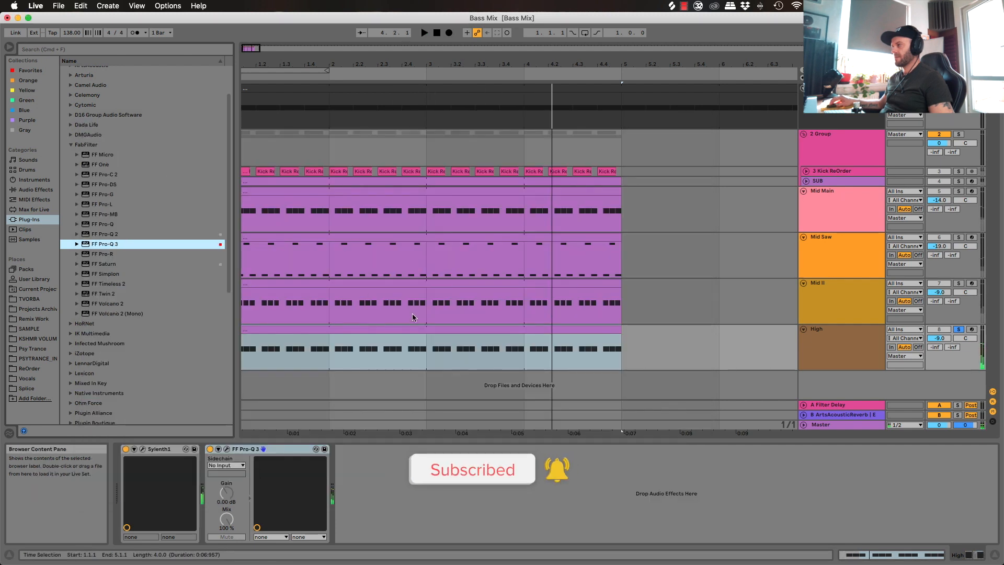
# Select all notes in High's clip, reopen its FF Pro-Q 3 and set the low cut to about 840 Hz at 48 dB/oct
pyautogui.doubleClick(410, 329)
pyautogui.press('super+a')
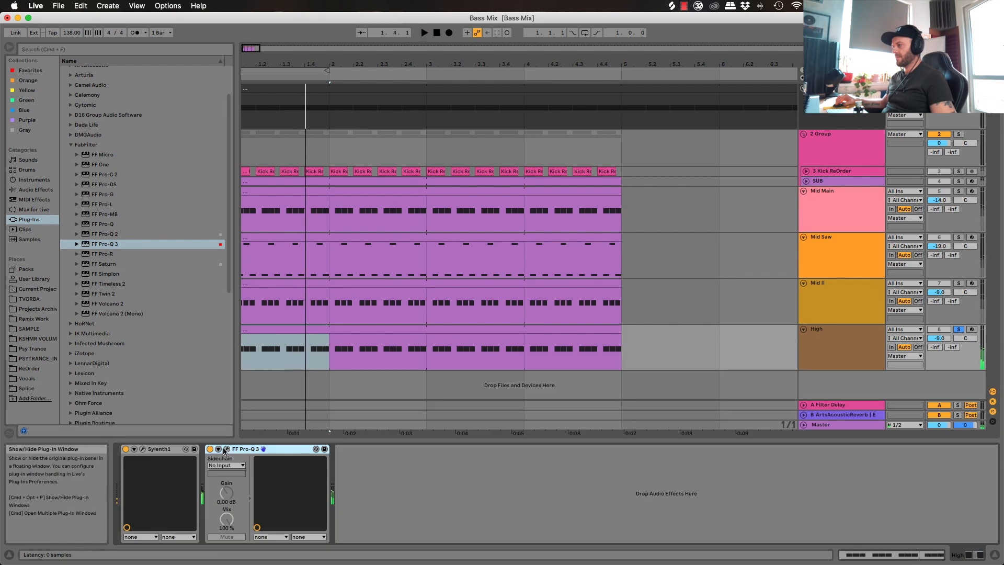
pyautogui.click(220, 448)
pyautogui.moveTo(443, 282); pyautogui.dragTo(419, 288)
pyautogui.press('space')
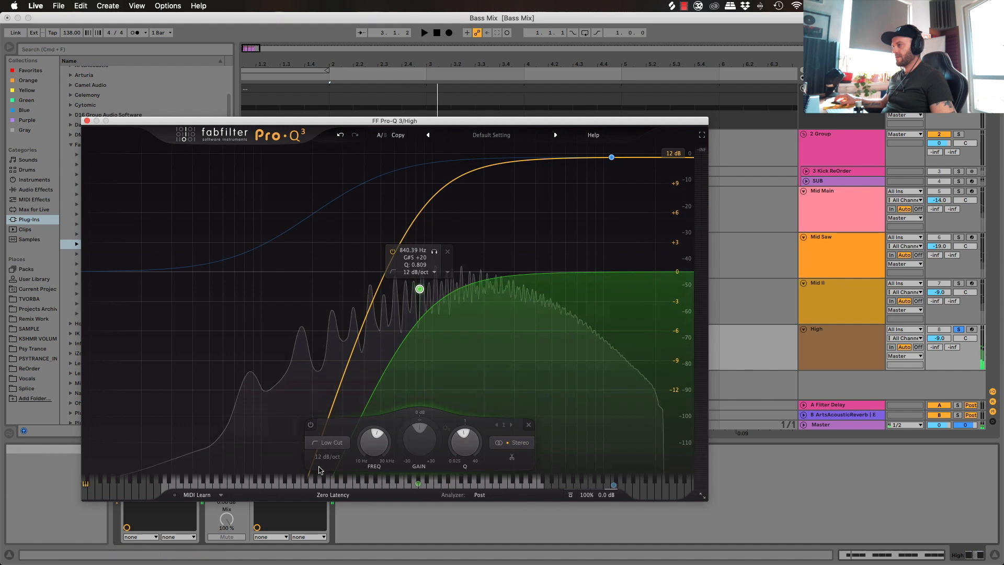
pyautogui.click(328, 456)
pyautogui.click(337, 528)
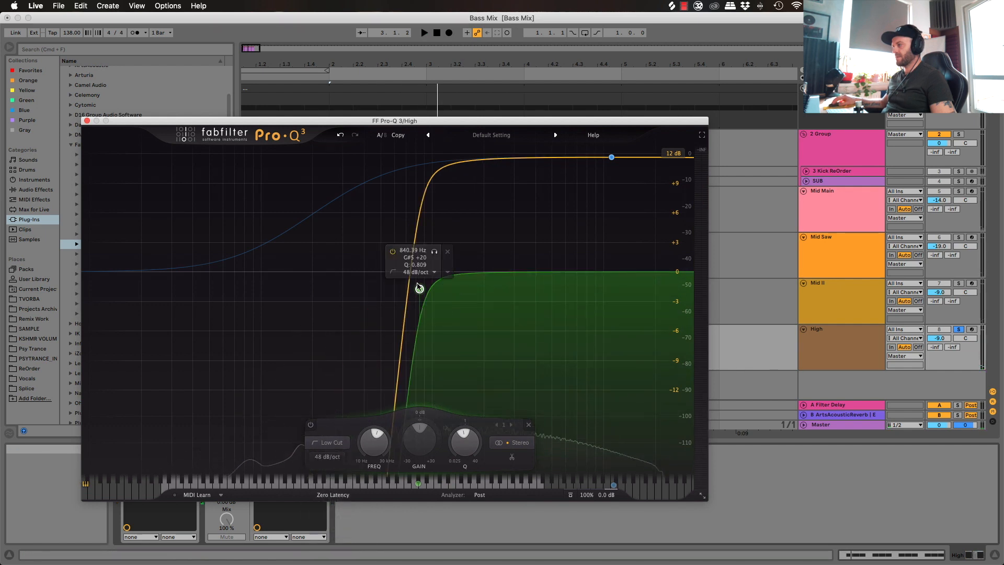
# Move High's low cut to about 287 Hz and raise the high-frequency bell to about +30 dB while auditioning the layer
pyautogui.press('space')
pyautogui.moveTo(420, 289); pyautogui.dragTo(329, 373)
pyautogui.moveTo(612, 156); pyautogui.dragTo(608, 190)
pyautogui.moveTo(627, 450); pyautogui.dragTo(627, 437)
pyautogui.moveTo(608, 190); pyautogui.dragTo(641, 34)
pyautogui.press('space')
pyautogui.moveTo(639, 176); pyautogui.dragTo(636, 153)
pyautogui.press('space')
pyautogui.moveTo(330, 312); pyautogui.dragTo(339, 310)
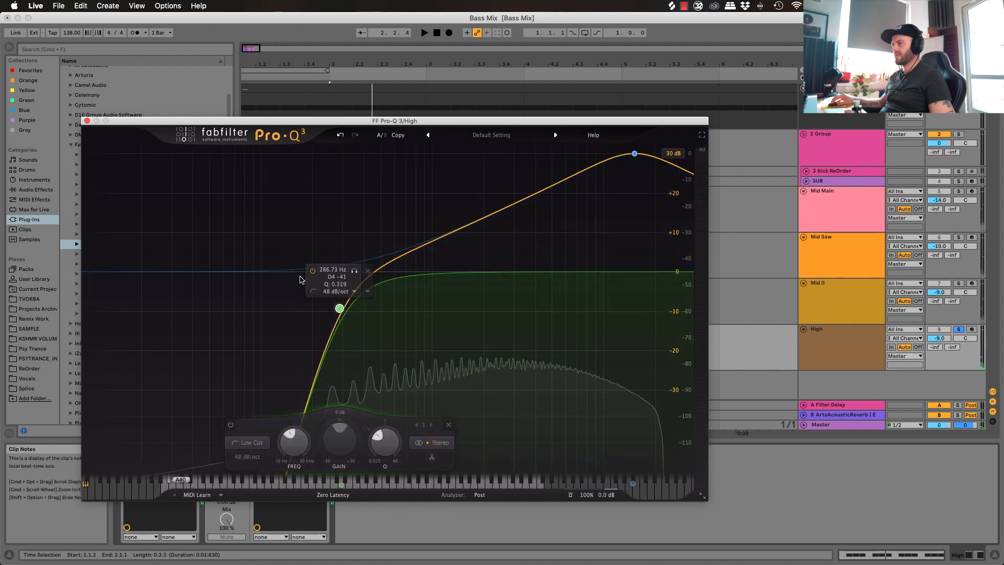
# Add a broad bell boost at about 7.6 kHz and +12.8 dB to High's equalizer, then close the equalizer
pyautogui.moveTo(495, 275); pyautogui.dragTo(510, 239)
pyautogui.moveTo(508, 449); pyautogui.dragTo(542, 450)
pyautogui.press('space')
pyautogui.moveTo(514, 243); pyautogui.dragTo(583, 220)
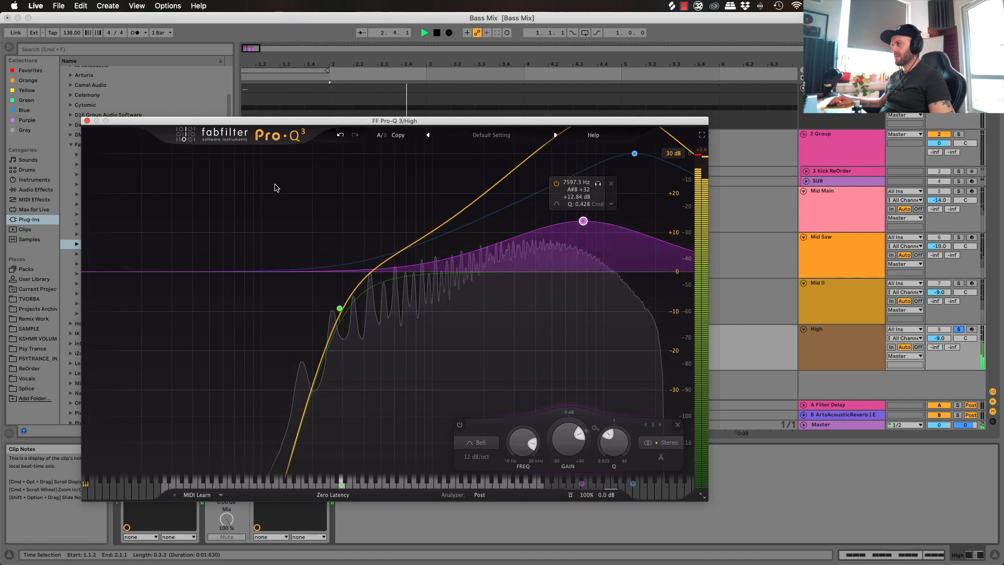
pyautogui.click(87, 121)
# Open High's Sylenth1 and audition the equalized sound during playback
pyautogui.click(142, 449)
pyautogui.press('space')
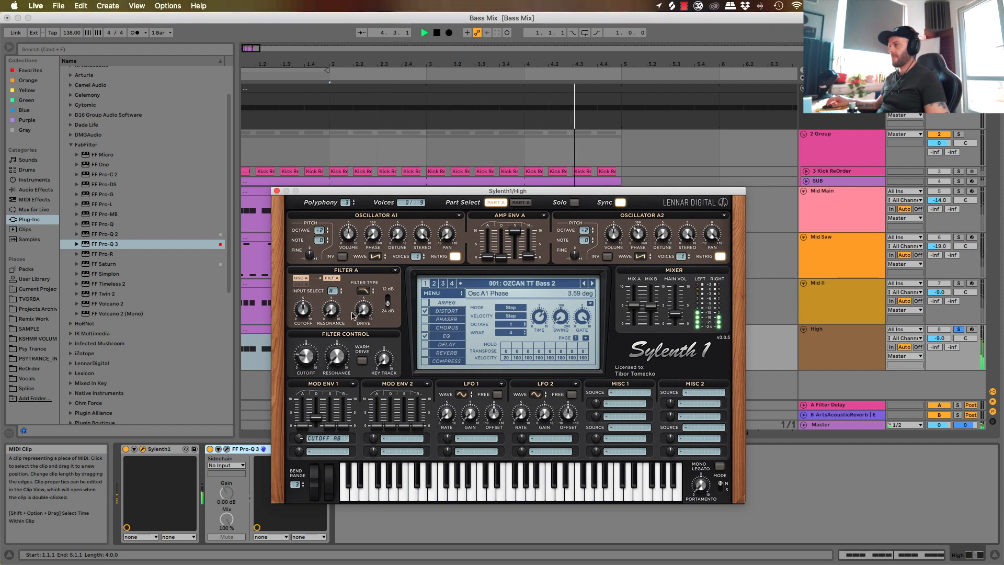
pyautogui.click(276, 192)
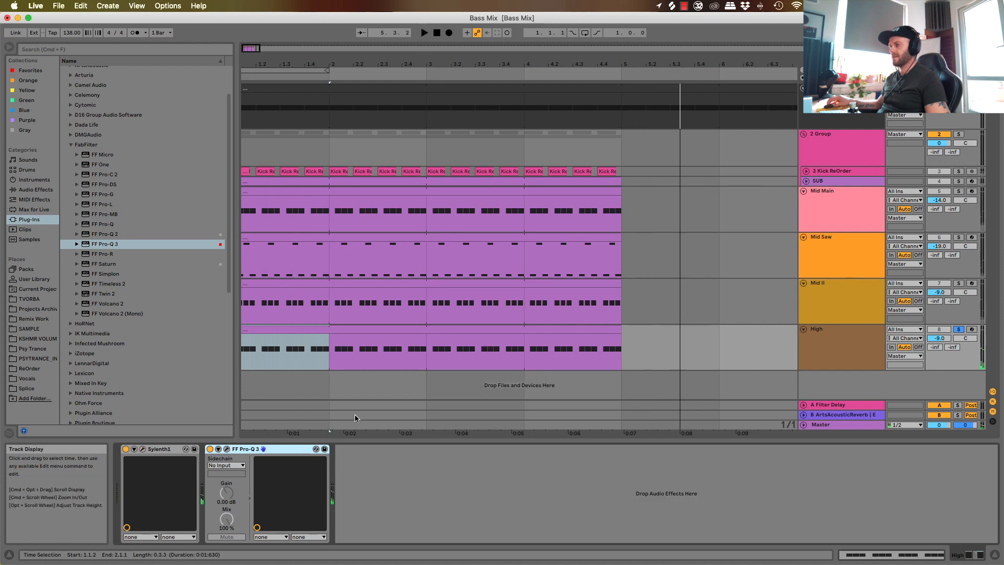
# Add a Utility after FF Pro-Q 3 on the High track and set its width to 195%
pyautogui.press('space')
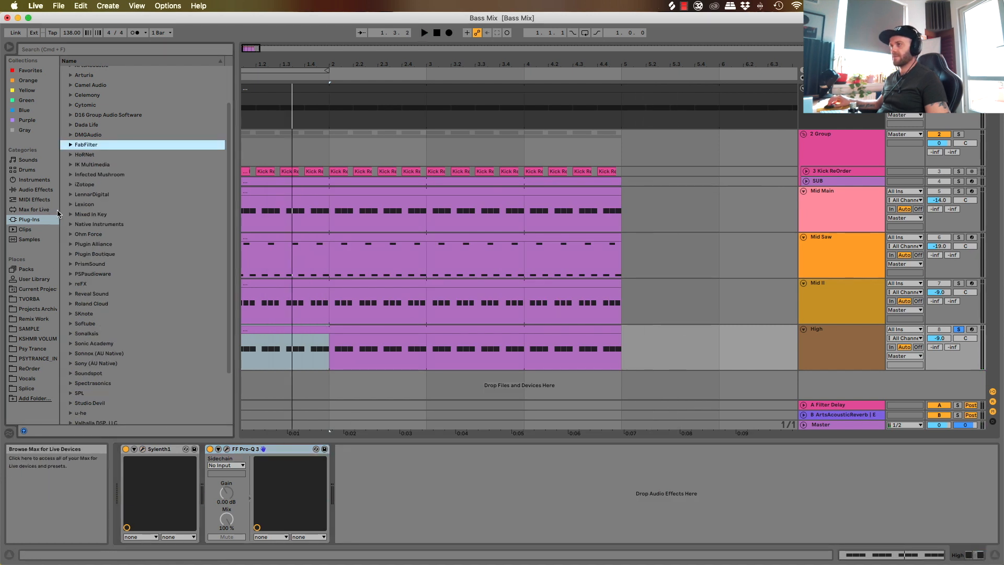
pyautogui.click(33, 191)
pyautogui.moveTo(86, 398); pyautogui.dragTo(427, 492)
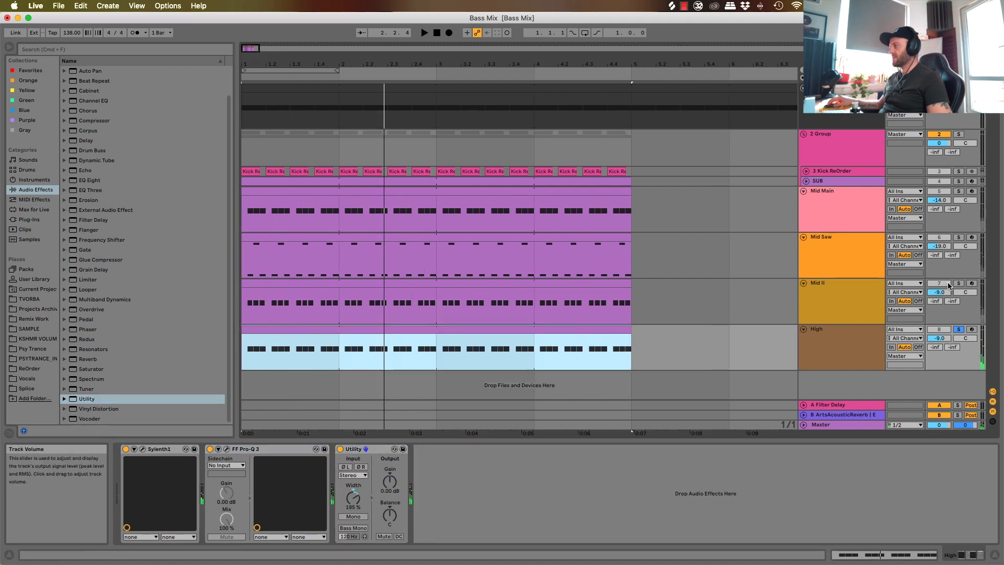
# Clear High's solo and play the layer together with the kick and SUB
pyautogui.click(949, 285)
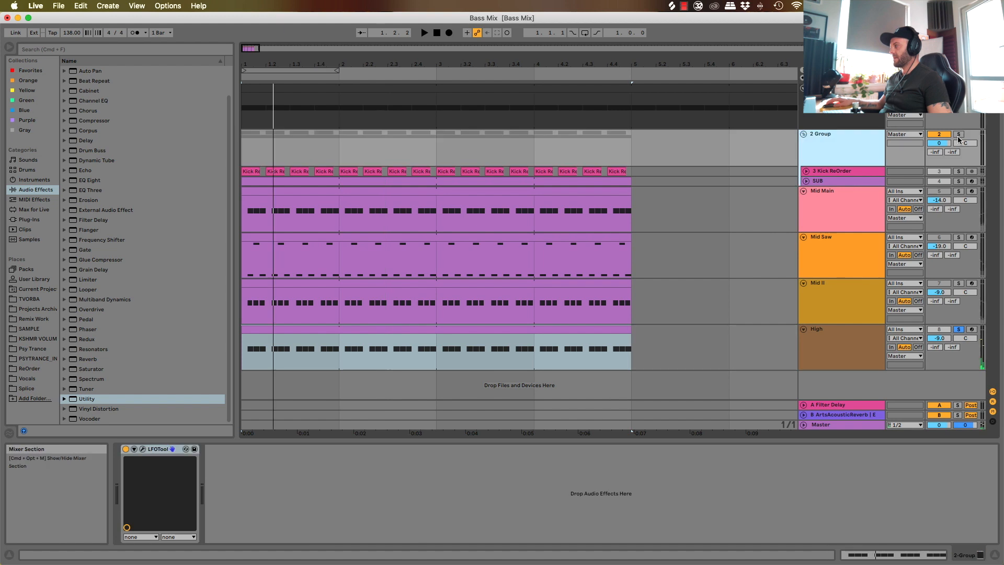
pyautogui.click(959, 137)
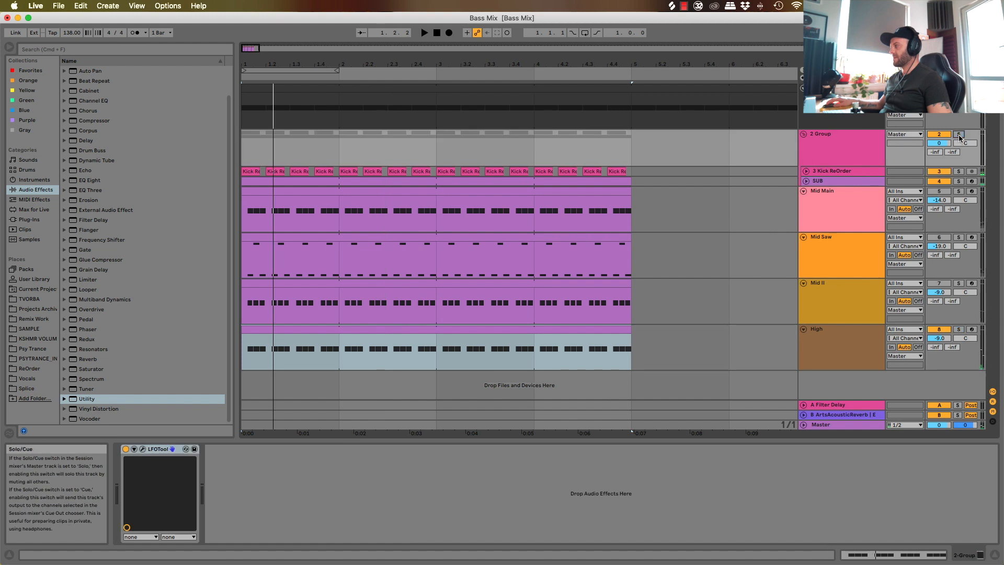
pyautogui.press('space')
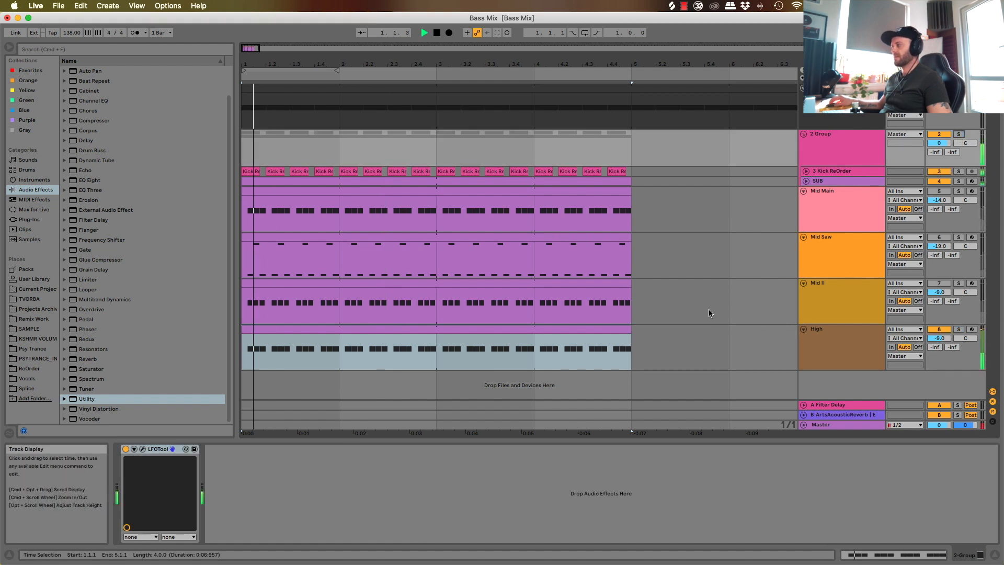
# In High's FF Pro-Q 3, set the middle bell to about 6.1 kHz and +20 dB, move the top boost to about 25.5 kHz, and lower the low cut
pyautogui.click(874, 358)
pyautogui.click(316, 449)
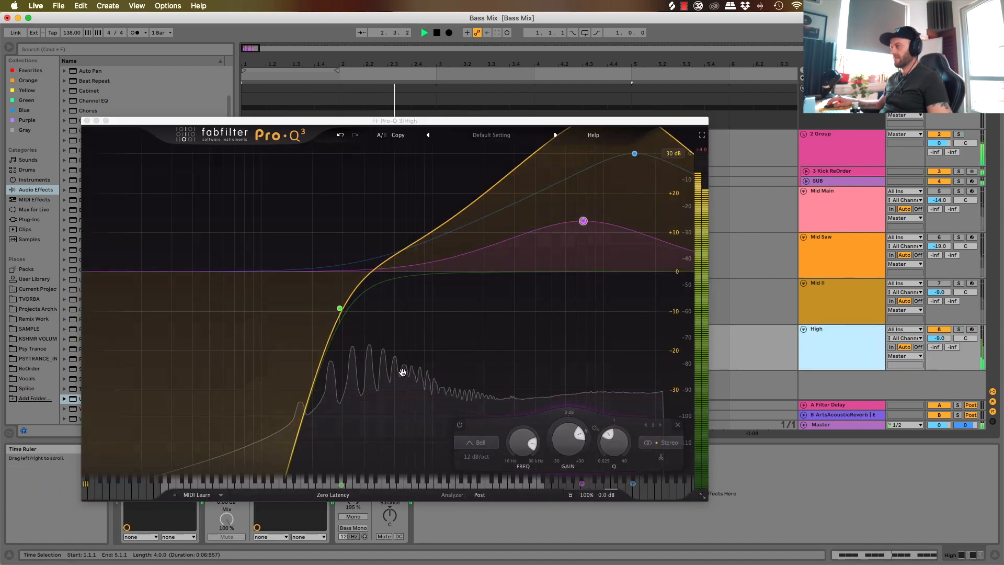
pyautogui.moveTo(588, 234); pyautogui.dragTo(549, 266)
pyautogui.click(634, 154)
pyautogui.moveTo(636, 158); pyautogui.dragTo(676, 154)
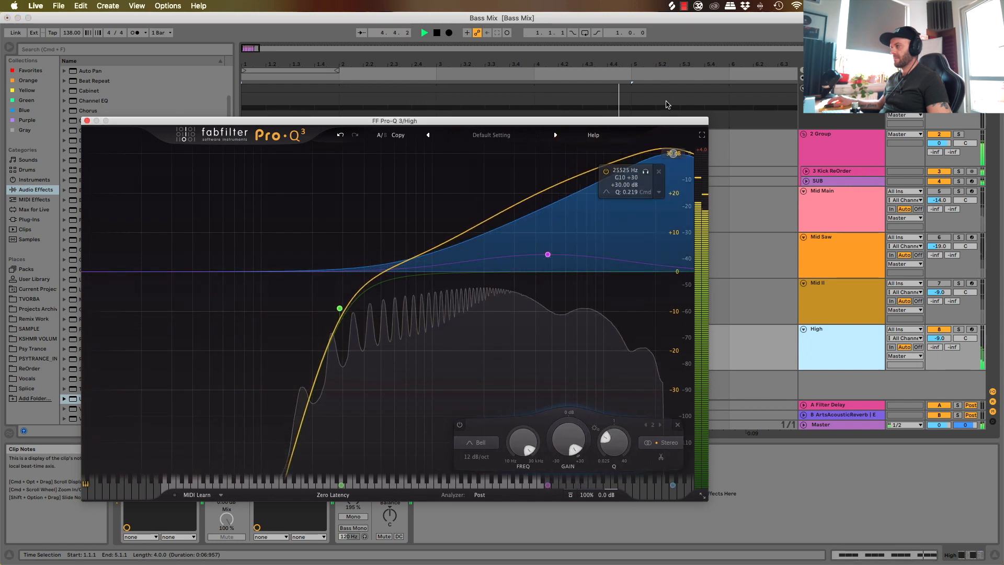
pyautogui.moveTo(340, 309); pyautogui.dragTo(316, 318)
pyautogui.moveTo(548, 254); pyautogui.dragTo(567, 193)
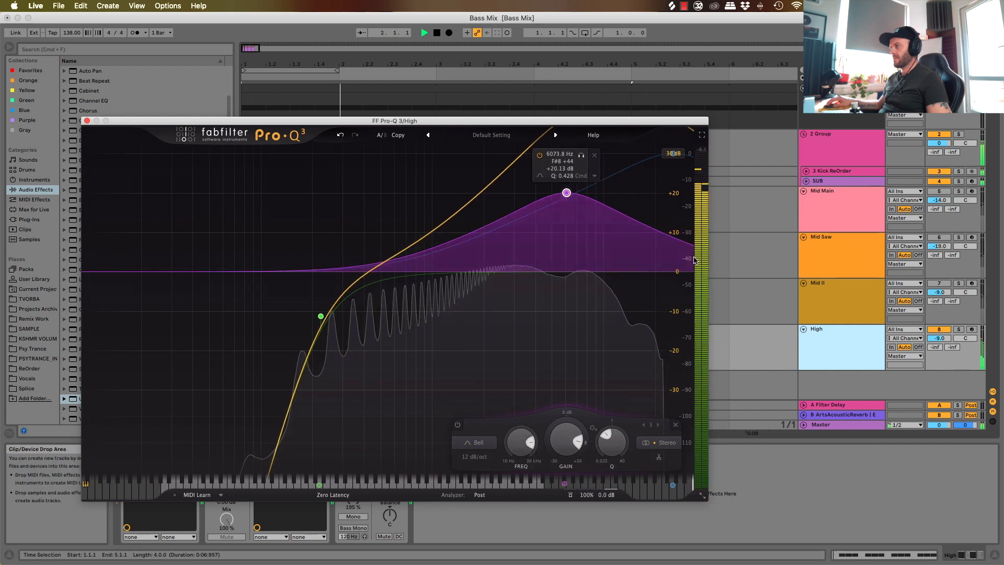
# Add a 48 dB/oct high cut at about 14.4 kHz to High's equalizer and close it
pyautogui.moveTo(695, 260); pyautogui.dragTo(664, 270)
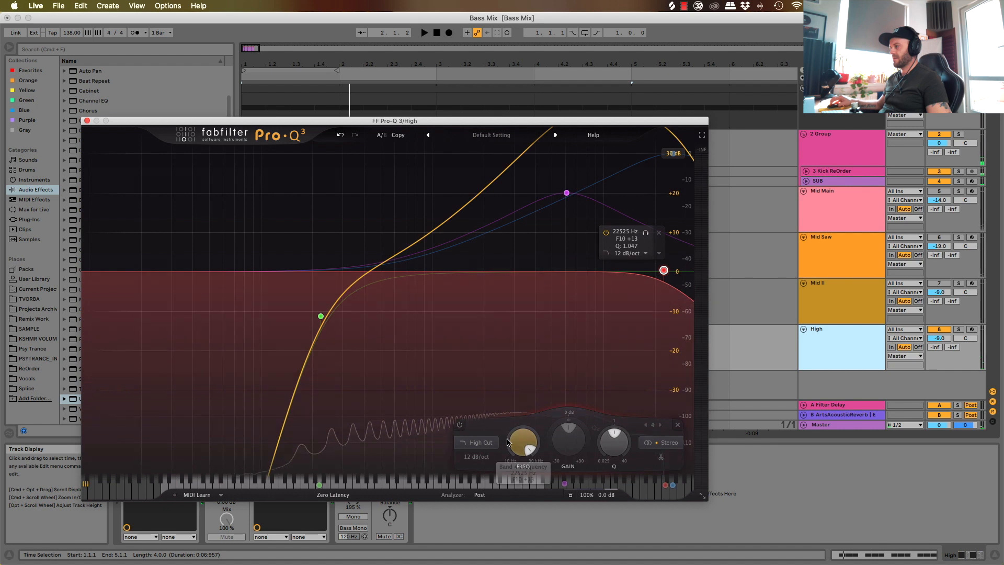
pyautogui.click(476, 456)
pyautogui.click(482, 528)
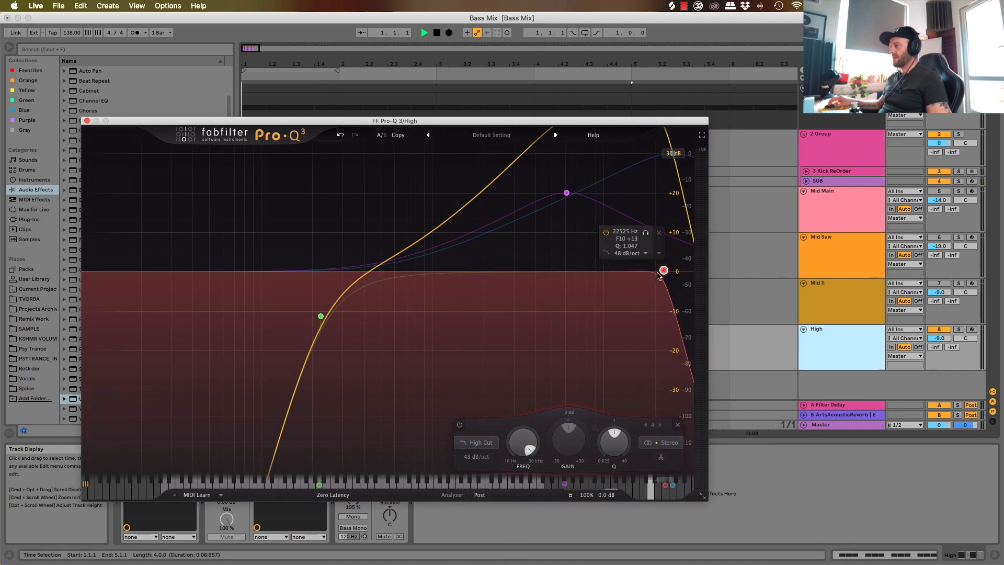
pyautogui.moveTo(658, 273); pyautogui.dragTo(633, 275)
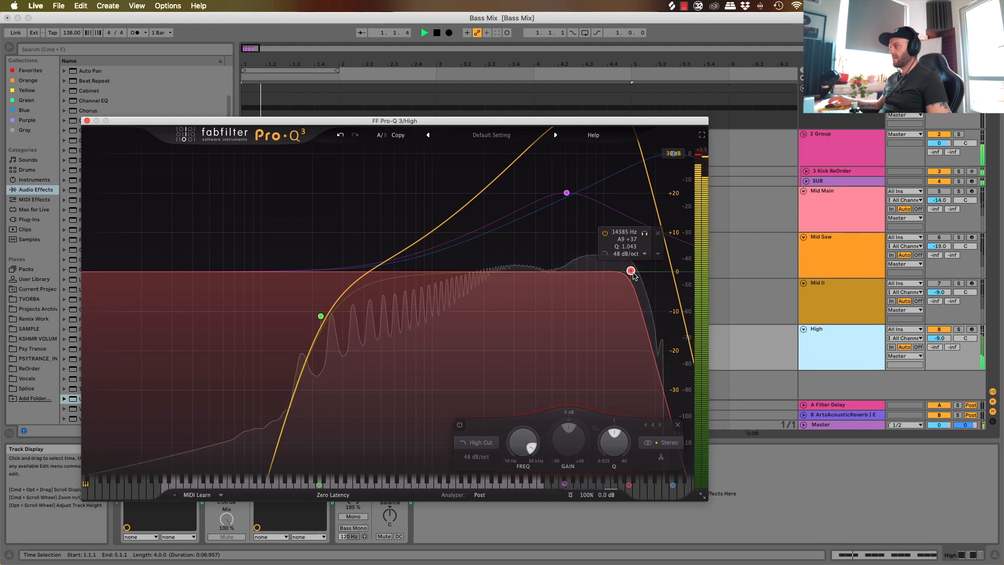
pyautogui.click(86, 121)
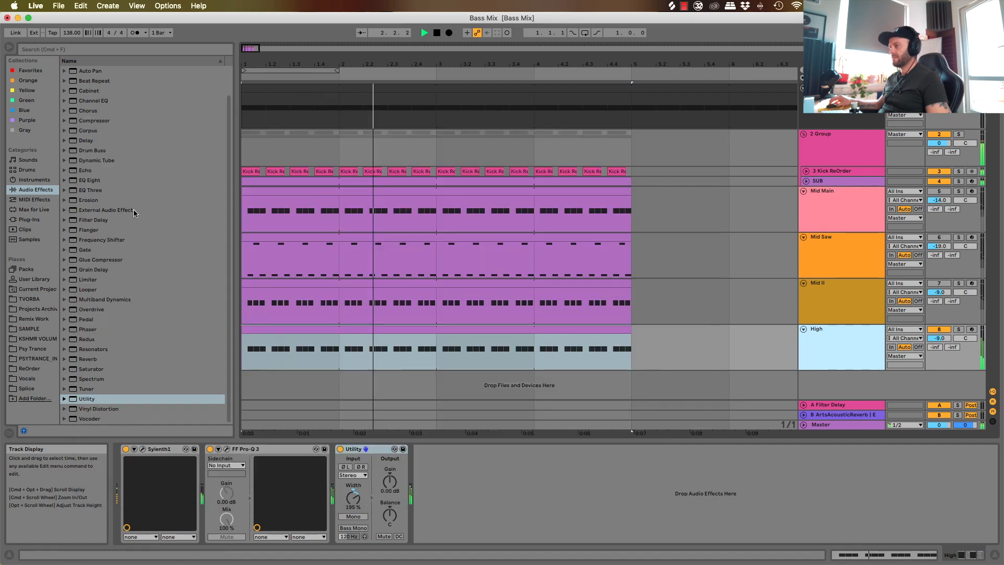
# Copy LFOTool from Mid II onto High and pull the start of its volume curve down to the bottom
pyautogui.click(845, 290)
pyautogui.moveTo(499, 450); pyautogui.dragTo(802, 344)
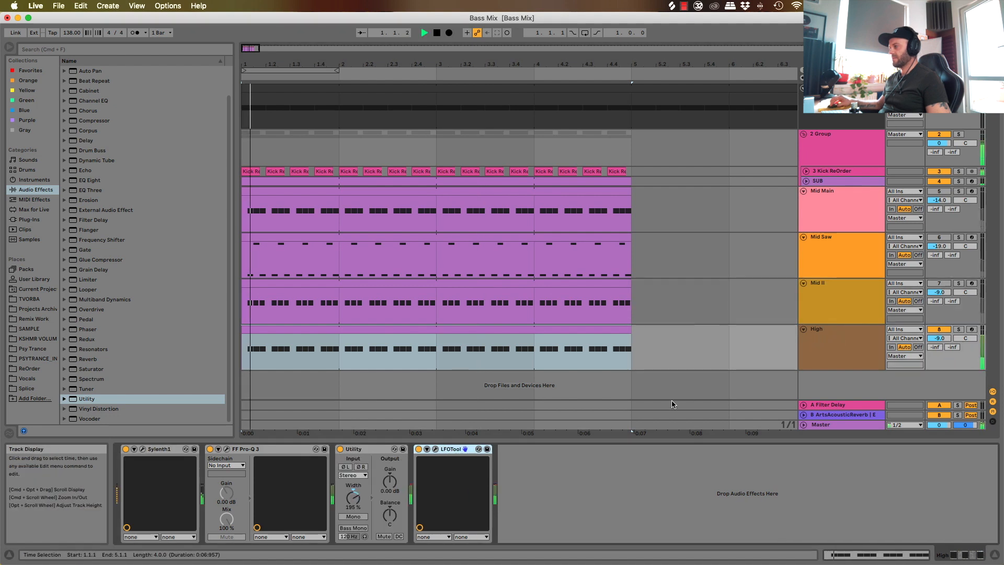
pyautogui.click(435, 449)
pyautogui.press('space')
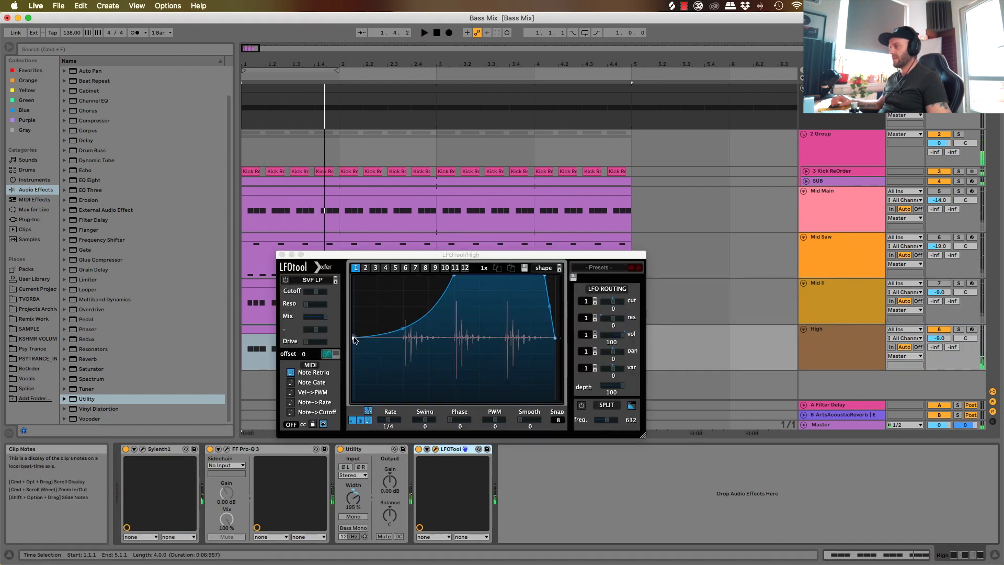
pyautogui.click(354, 339)
pyautogui.moveTo(354, 340); pyautogui.dragTo(354, 400)
pyautogui.press('space')
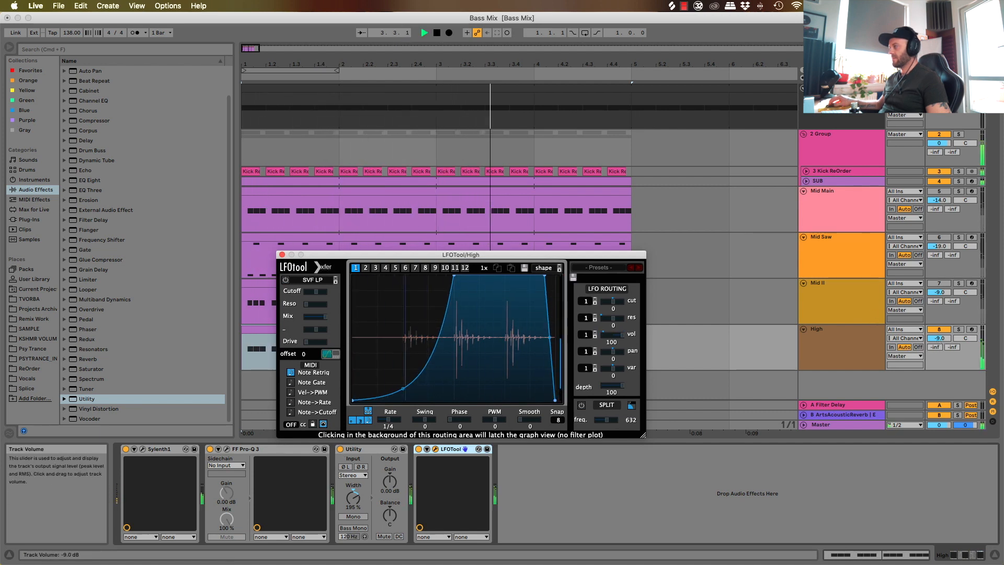
# Raise High's volume to -6.9 dB and reactivate Mid II, Mid Saw and Mid Main to balance them during playback
pyautogui.moveTo(939, 338); pyautogui.dragTo(939, 333)
pyautogui.press('space')
pyautogui.click(939, 283)
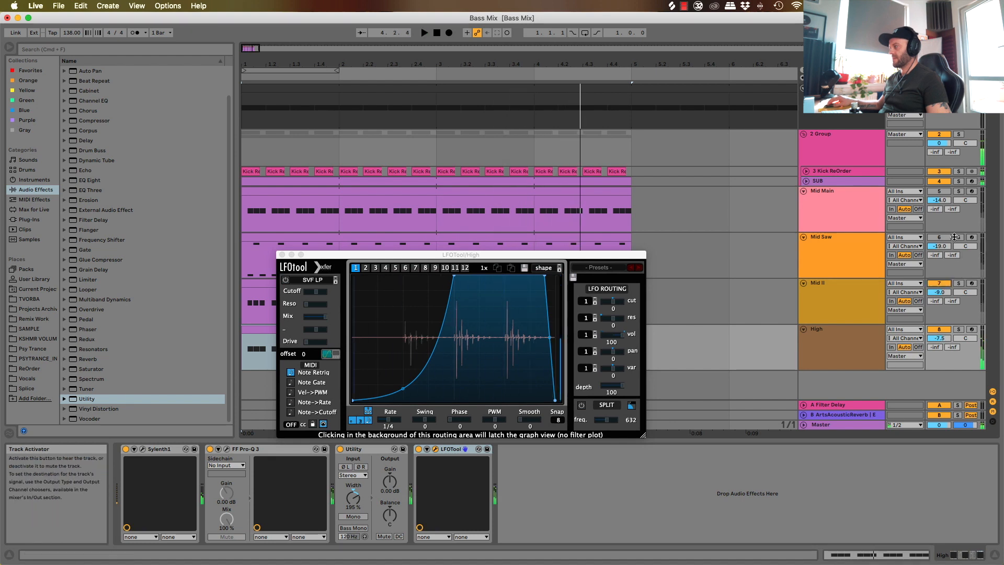
pyautogui.click(282, 255)
pyautogui.press('space')
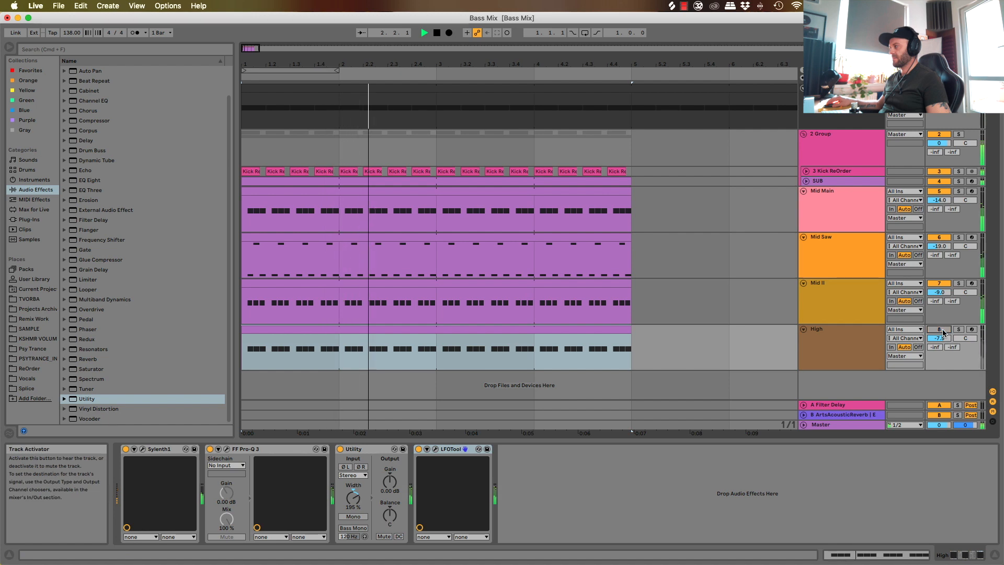
pyautogui.moveTo(943, 339); pyautogui.dragTo(943, 341)
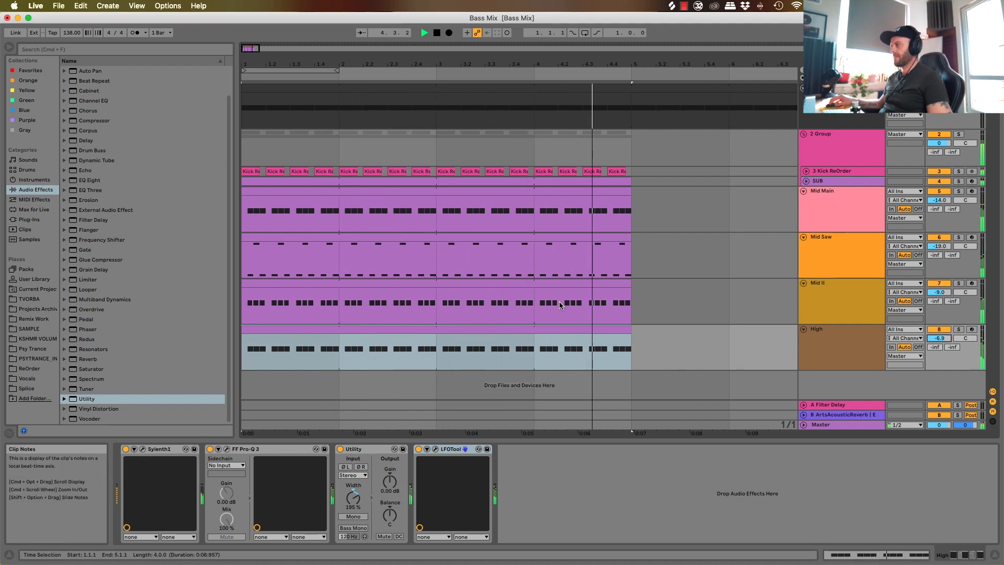
# Group the Mid Main, Mid Saw, Mid II and High tracks
pyautogui.click(851, 212)
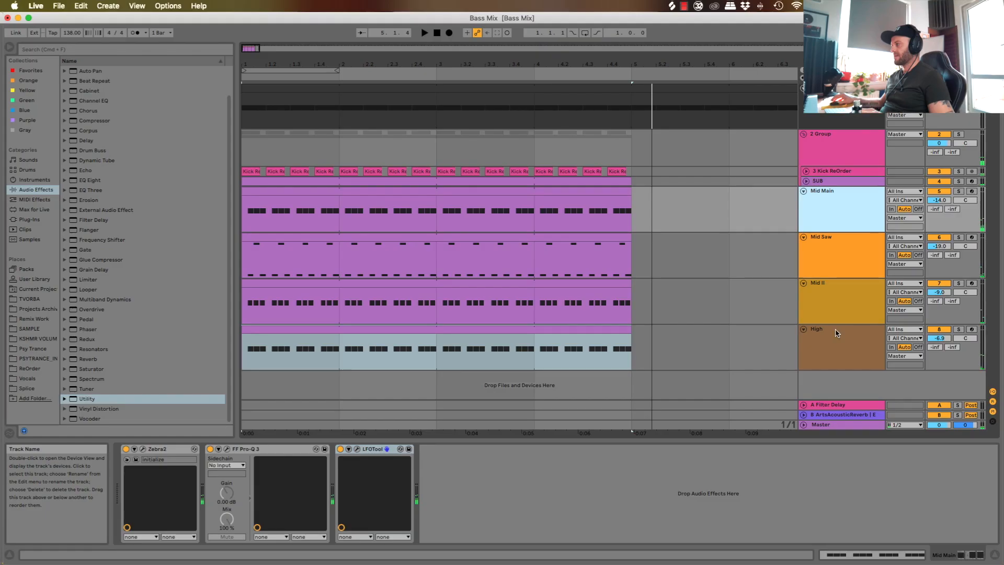
pyautogui.rightClick(837, 333)
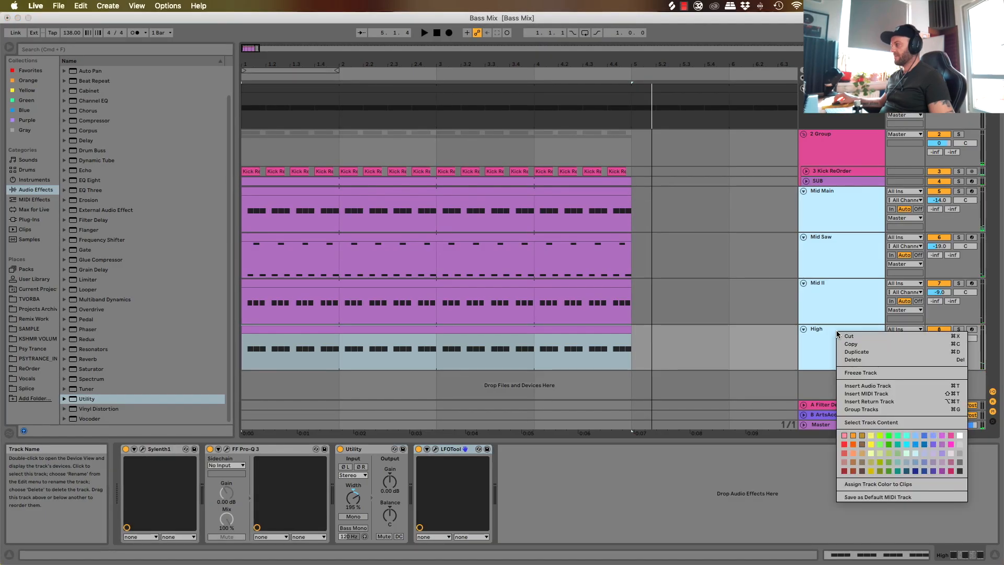
pyautogui.click(869, 411)
pyautogui.click(960, 192)
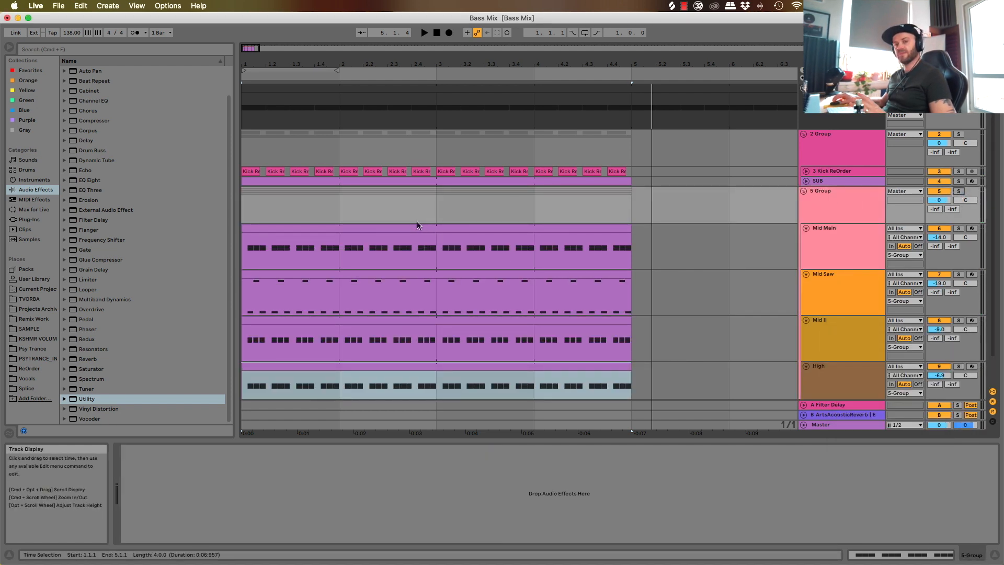
# Play the mix and lower the volume of the new mid and high layer group to -2.4 dB
pyautogui.press('space')
pyautogui.click(803, 191)
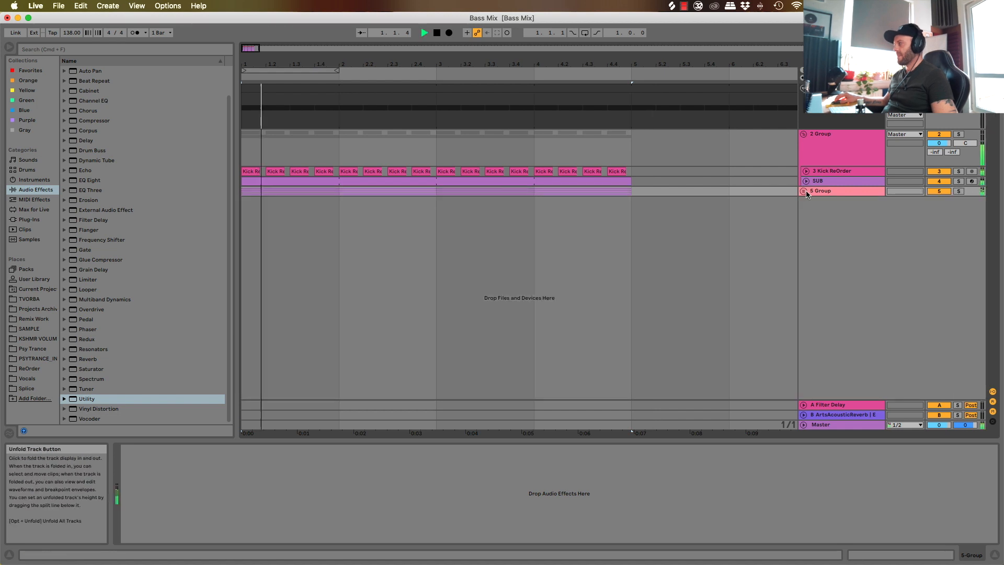
pyautogui.click(824, 190)
pyautogui.click(804, 191)
pyautogui.scroll(-1, 835, 309)
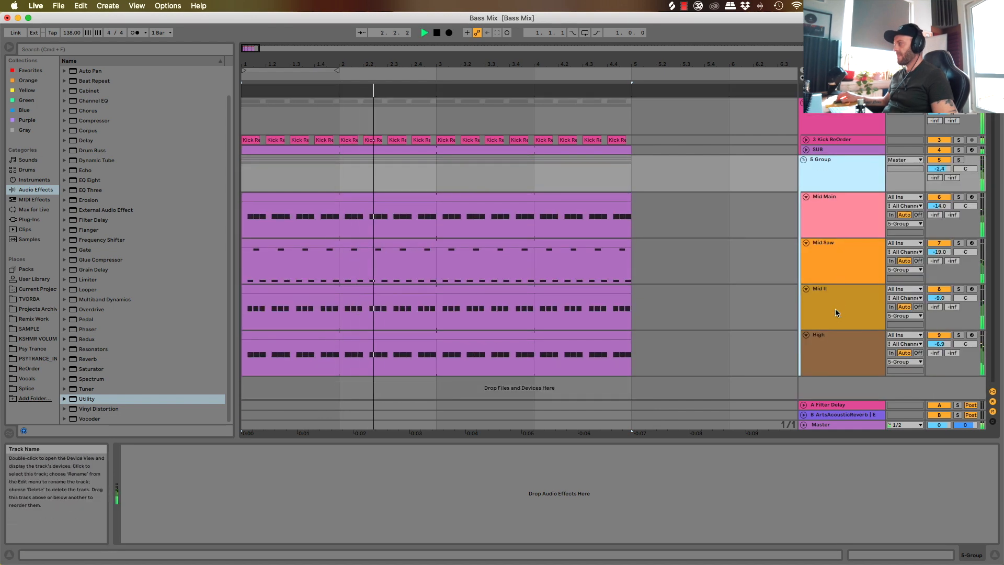
# Compare the mix with and without the High, Mid II and Mid Saw layers by muting them during playback
pyautogui.click(936, 336)
pyautogui.click(938, 337)
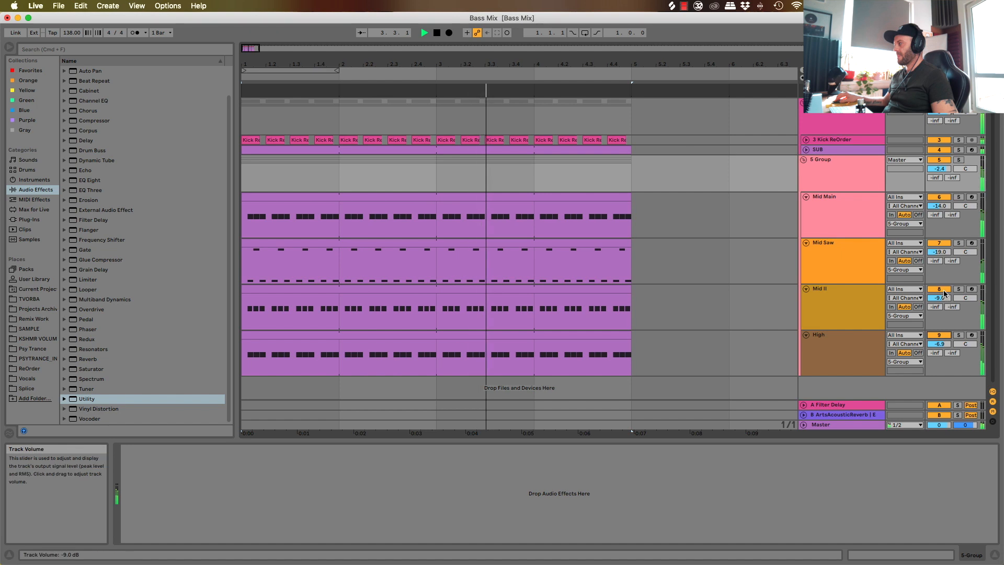
pyautogui.click(943, 278)
pyautogui.click(944, 291)
pyautogui.click(943, 291)
pyautogui.click(941, 244)
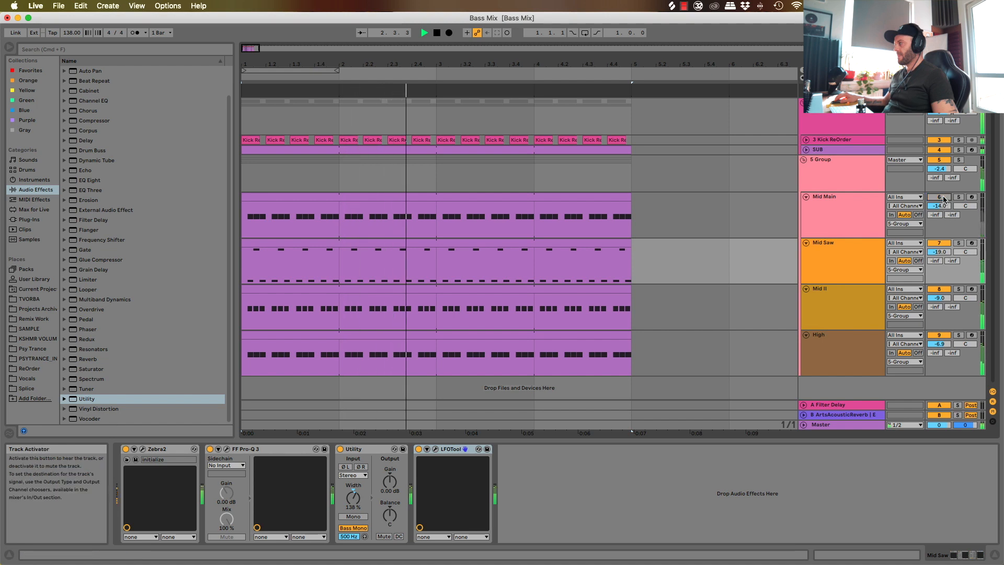
# Lower the start of the volume curve in Mid Main's LFOTool, then audition the result and close the plug-in
pyautogui.click(834, 199)
pyautogui.press('space')
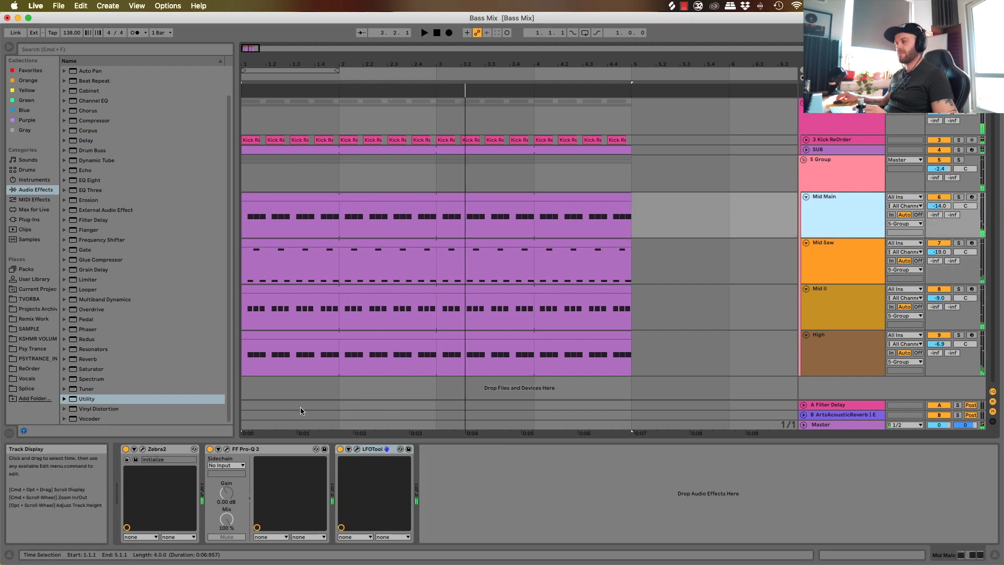
pyautogui.click(356, 449)
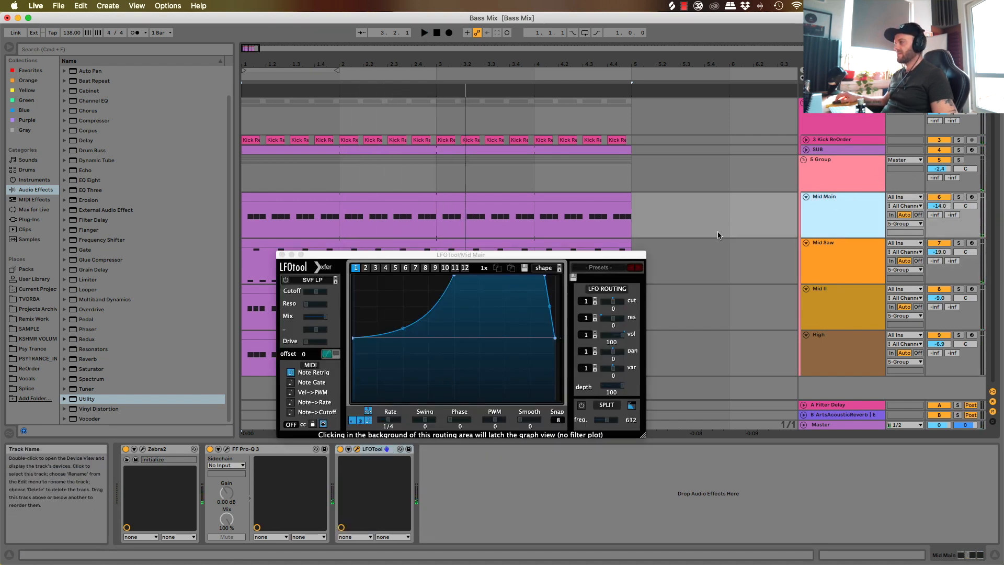
pyautogui.moveTo(355, 339); pyautogui.dragTo(351, 362)
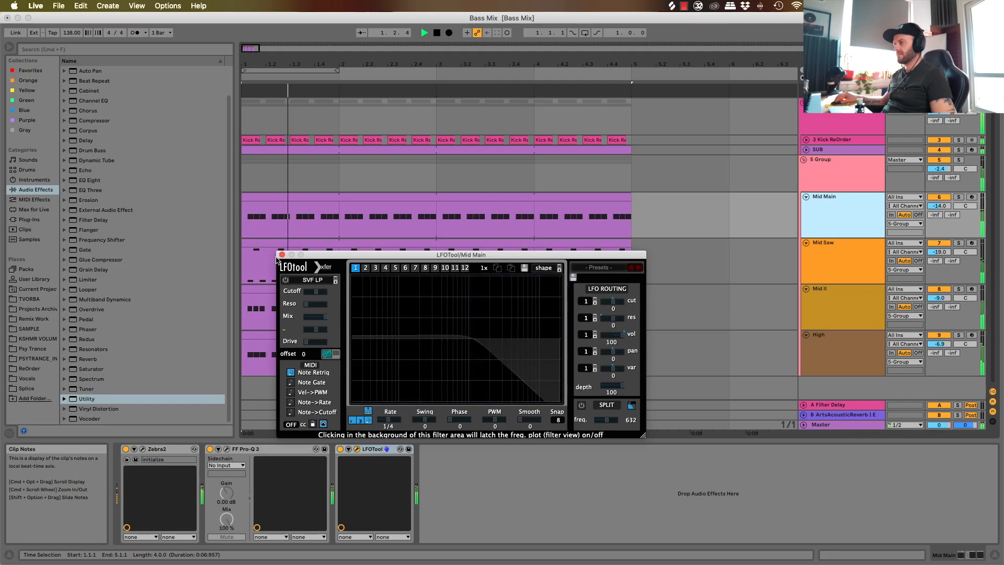
pyautogui.click(297, 255)
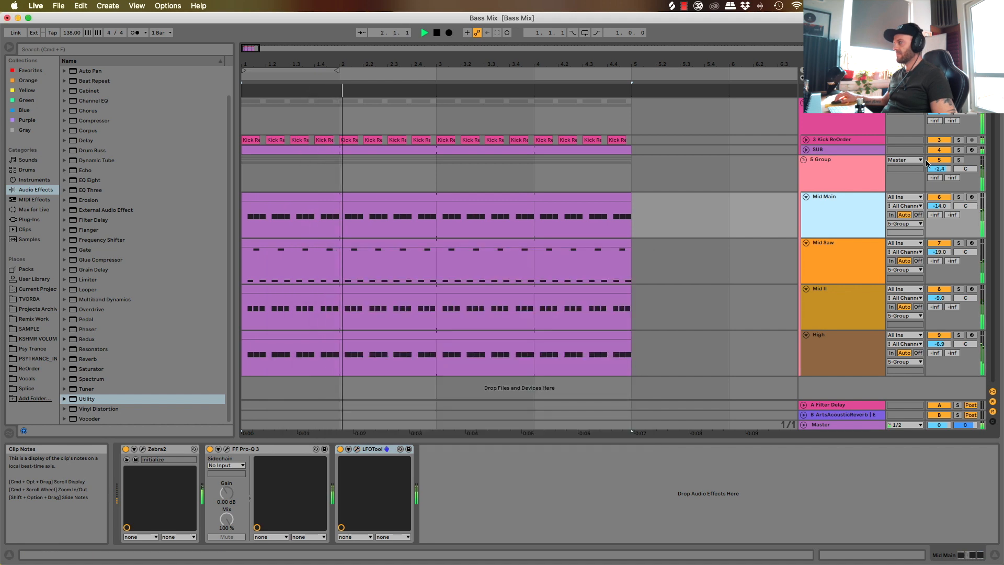
# Switch to the Session mixer and set the mid and high layer group's volume to -5.2 dB during playback
pyautogui.click(836, 174)
pyautogui.press('Tab')
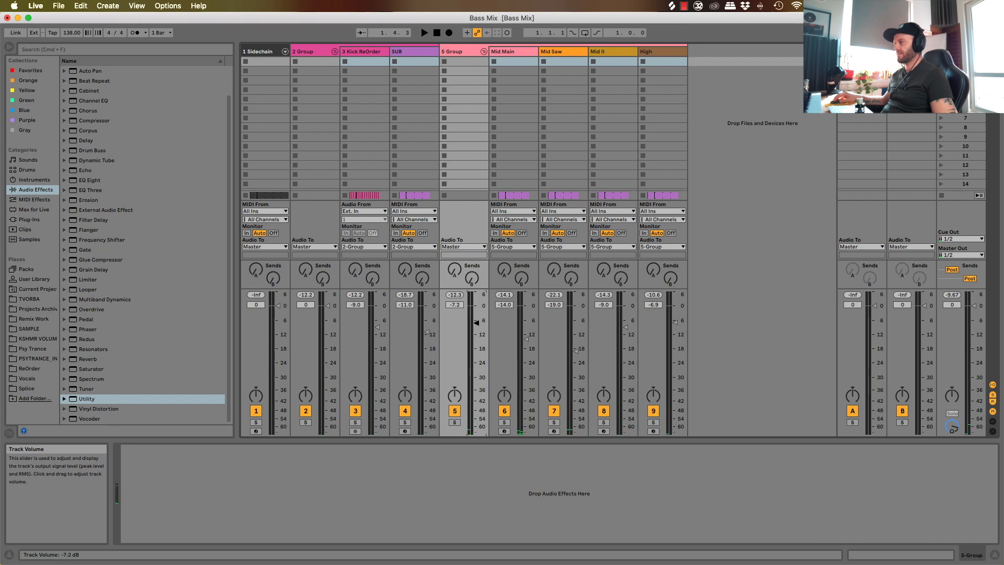
pyautogui.press('space')
pyautogui.moveTo(476, 323); pyautogui.dragTo(476, 321)
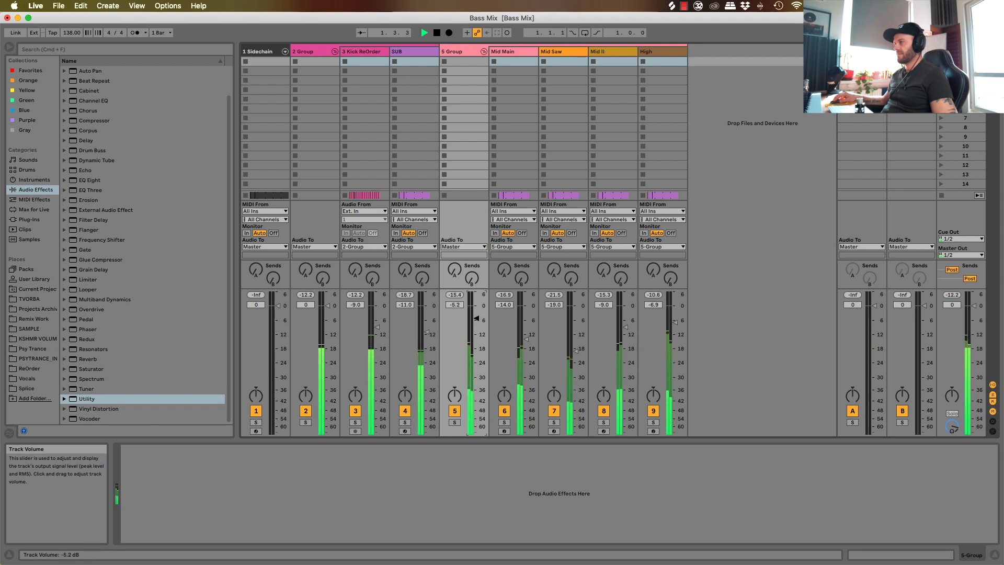
# Return to the Arrangement view, stop playback, select and solo the Mid II track, and restart playback
pyautogui.press('Tab')
pyautogui.press('space')
pyautogui.click(832, 294)
pyautogui.click(959, 289)
pyautogui.press('space')
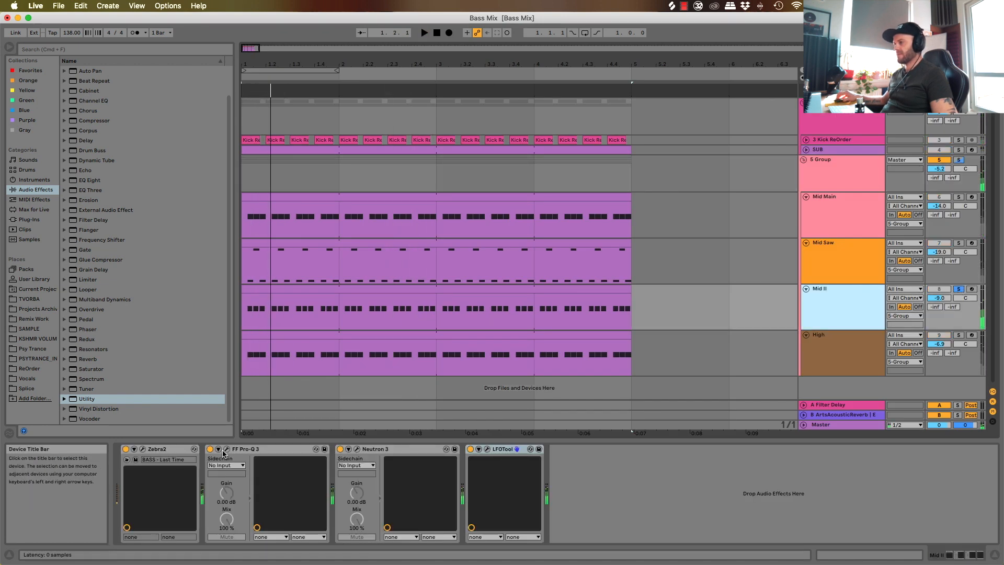
# In Mid II's Pro-Q 3, set the low cut slope to 24 dB/oct, raise its cutoff frequency and audition the result
pyautogui.click(226, 449)
pyautogui.click(291, 204)
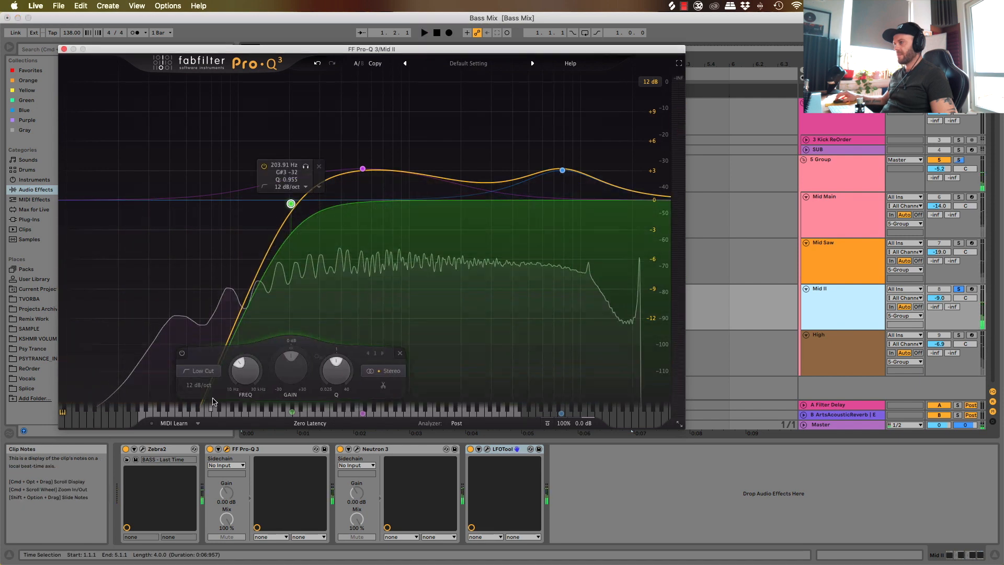
pyautogui.click(199, 385)
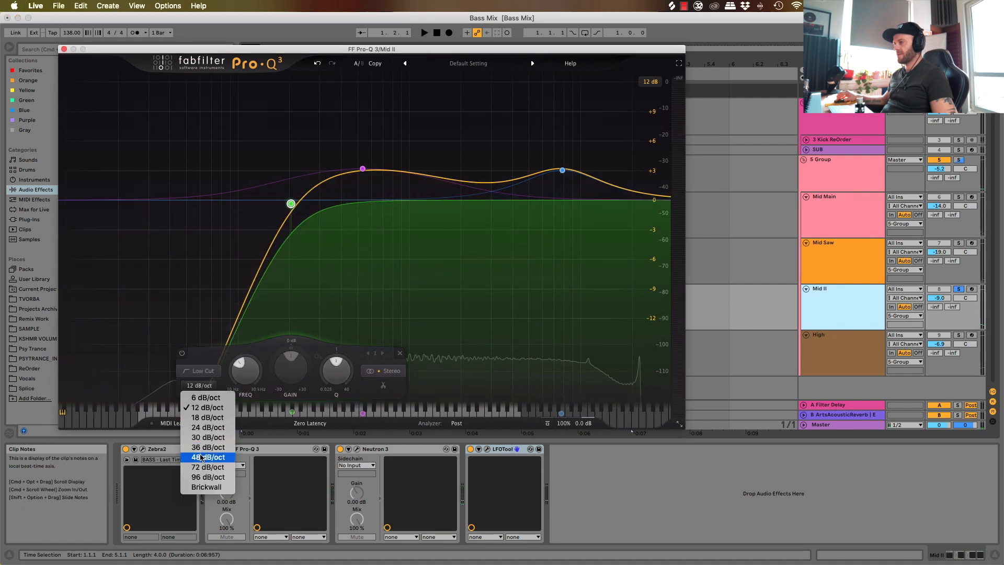
pyautogui.click(208, 428)
pyautogui.moveTo(291, 204); pyautogui.dragTo(315, 215)
pyautogui.press('space')
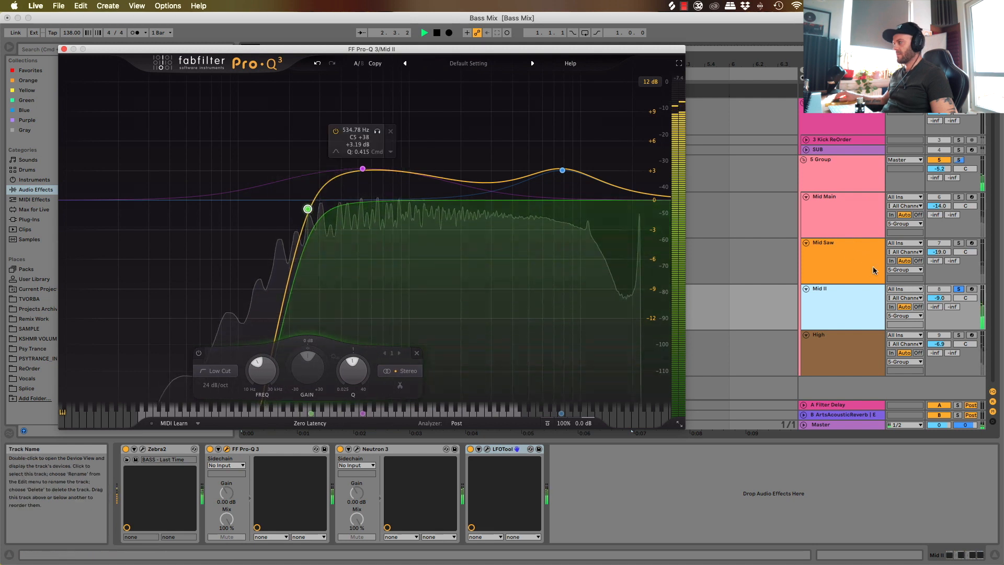
# Audition Mid Saw and Mid Main in solo, select Mid Main, stop playback and close Mid II's equalizer
pyautogui.click(958, 243)
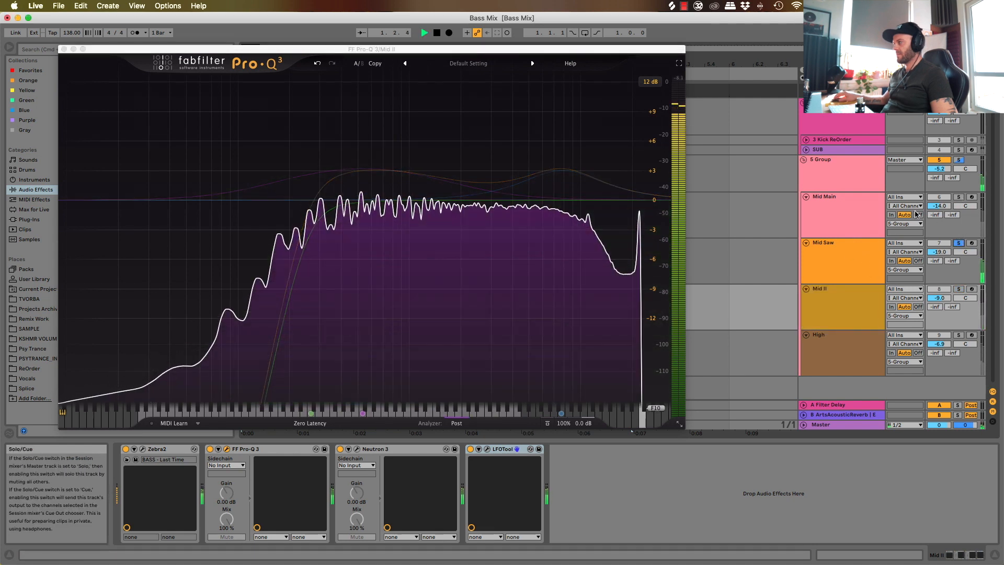
pyautogui.click(958, 197)
pyautogui.click(864, 235)
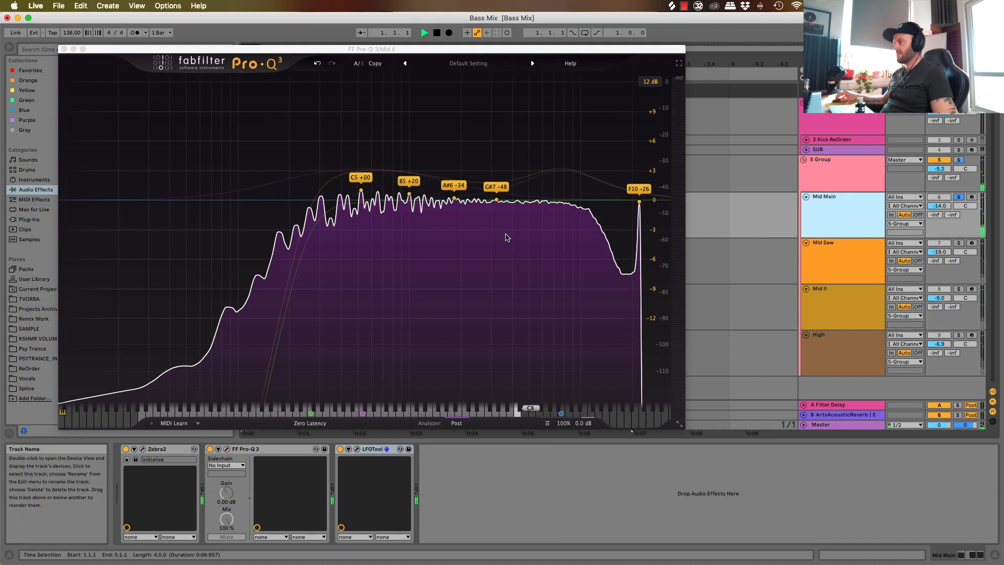
pyautogui.press('space')
pyautogui.click(64, 49)
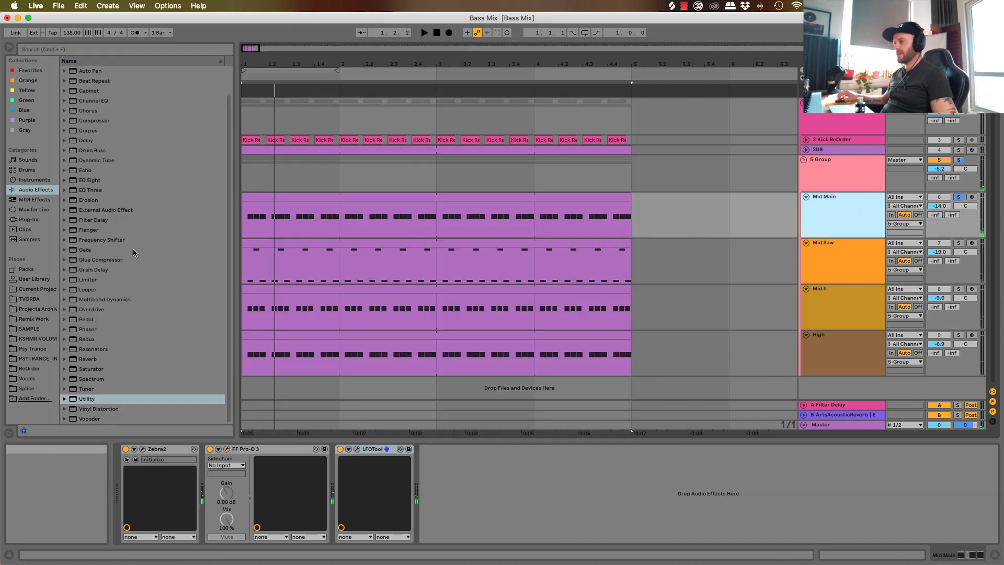
# Open Mid Main's Pro-Q 3 and fine-tune the low cut frequency while auditioning the layer
pyautogui.click(229, 448)
pyautogui.press('space')
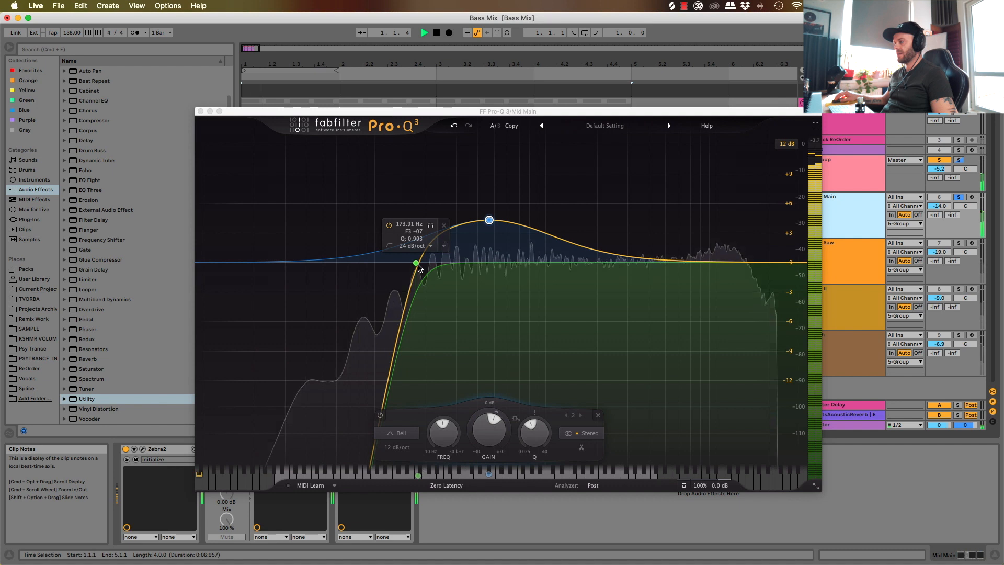
pyautogui.moveTo(418, 262); pyautogui.dragTo(416, 262)
pyautogui.press('space')
pyautogui.click(200, 112)
pyautogui.press('space')
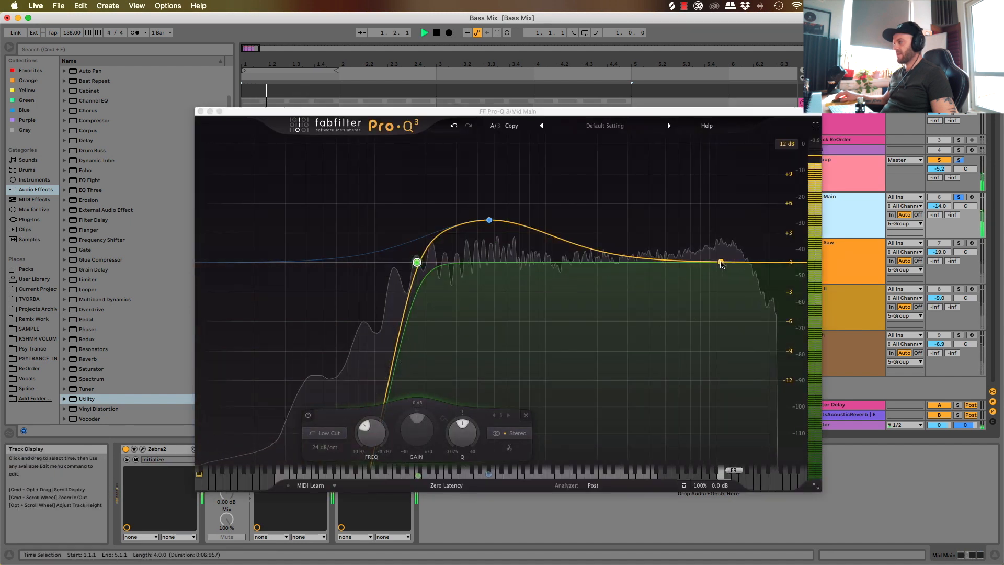
# Add a gentle high-frequency boost band to Mid Main's equalizer, close the plug-in and stop playback
pyautogui.moveTo(721, 262); pyautogui.dragTo(716, 235)
pyautogui.click(201, 112)
pyautogui.press('space')
# Turn off solo on the mid and high layer group, play the full mix and fold the group
pyautogui.click(961, 160)
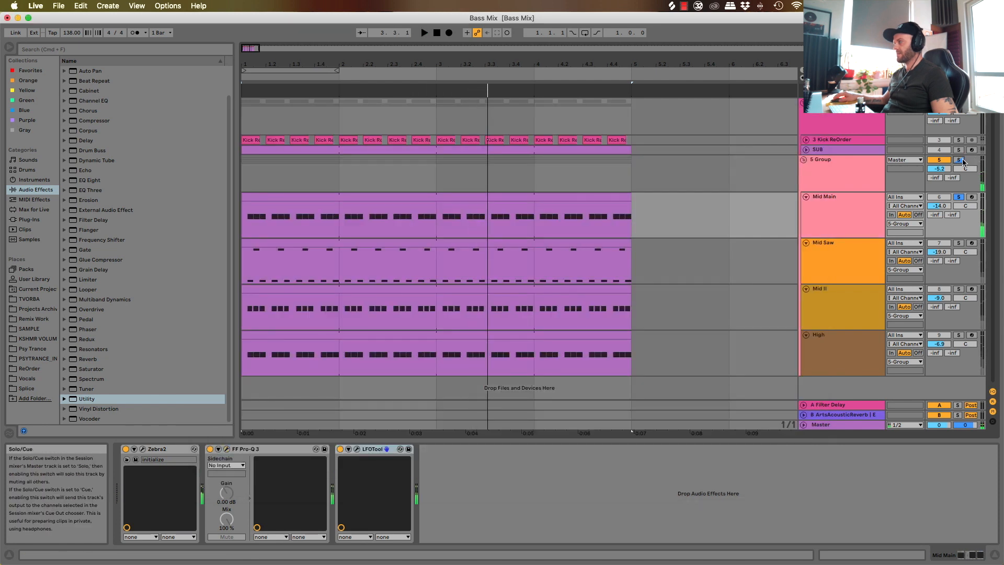
pyautogui.press('space')
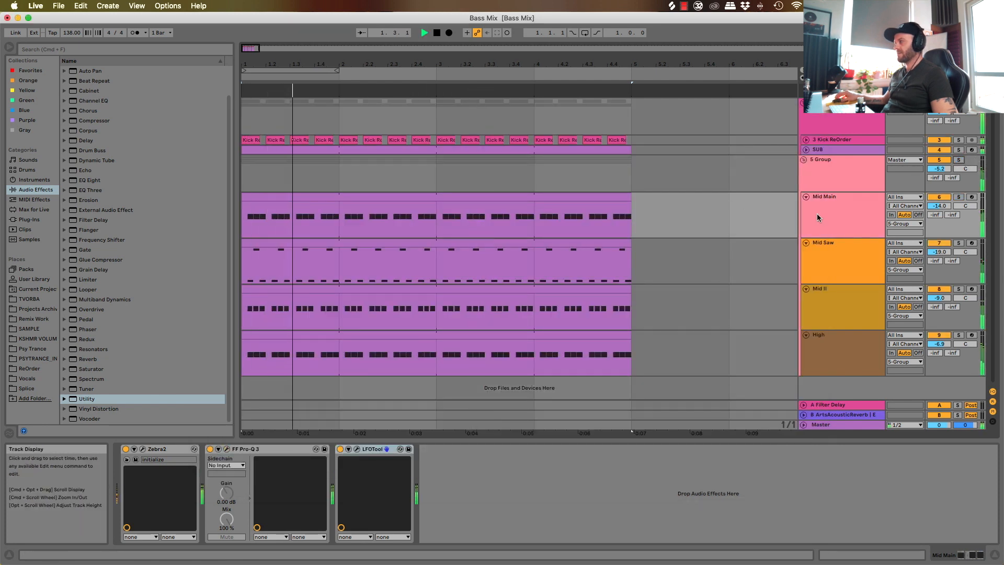
pyautogui.click(804, 159)
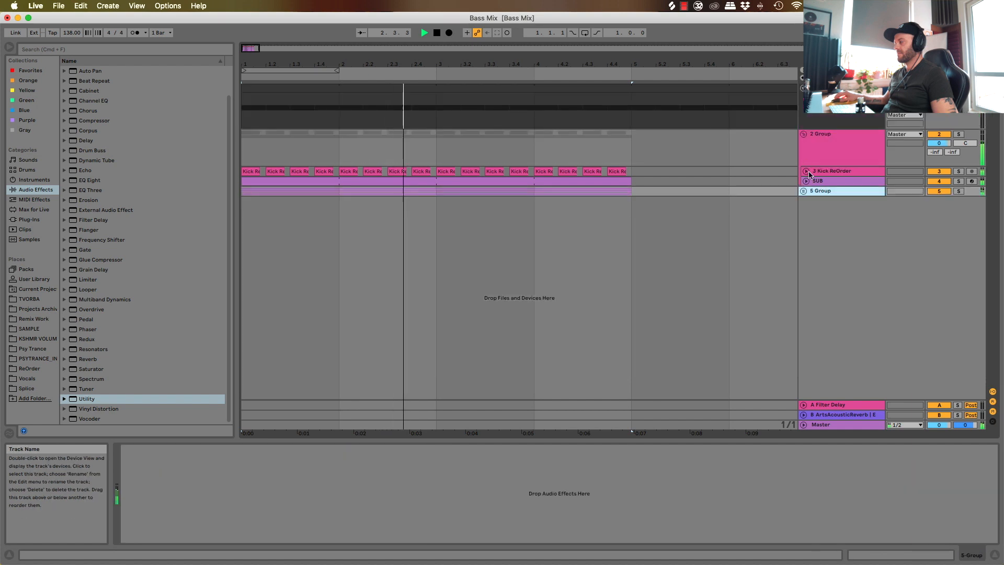